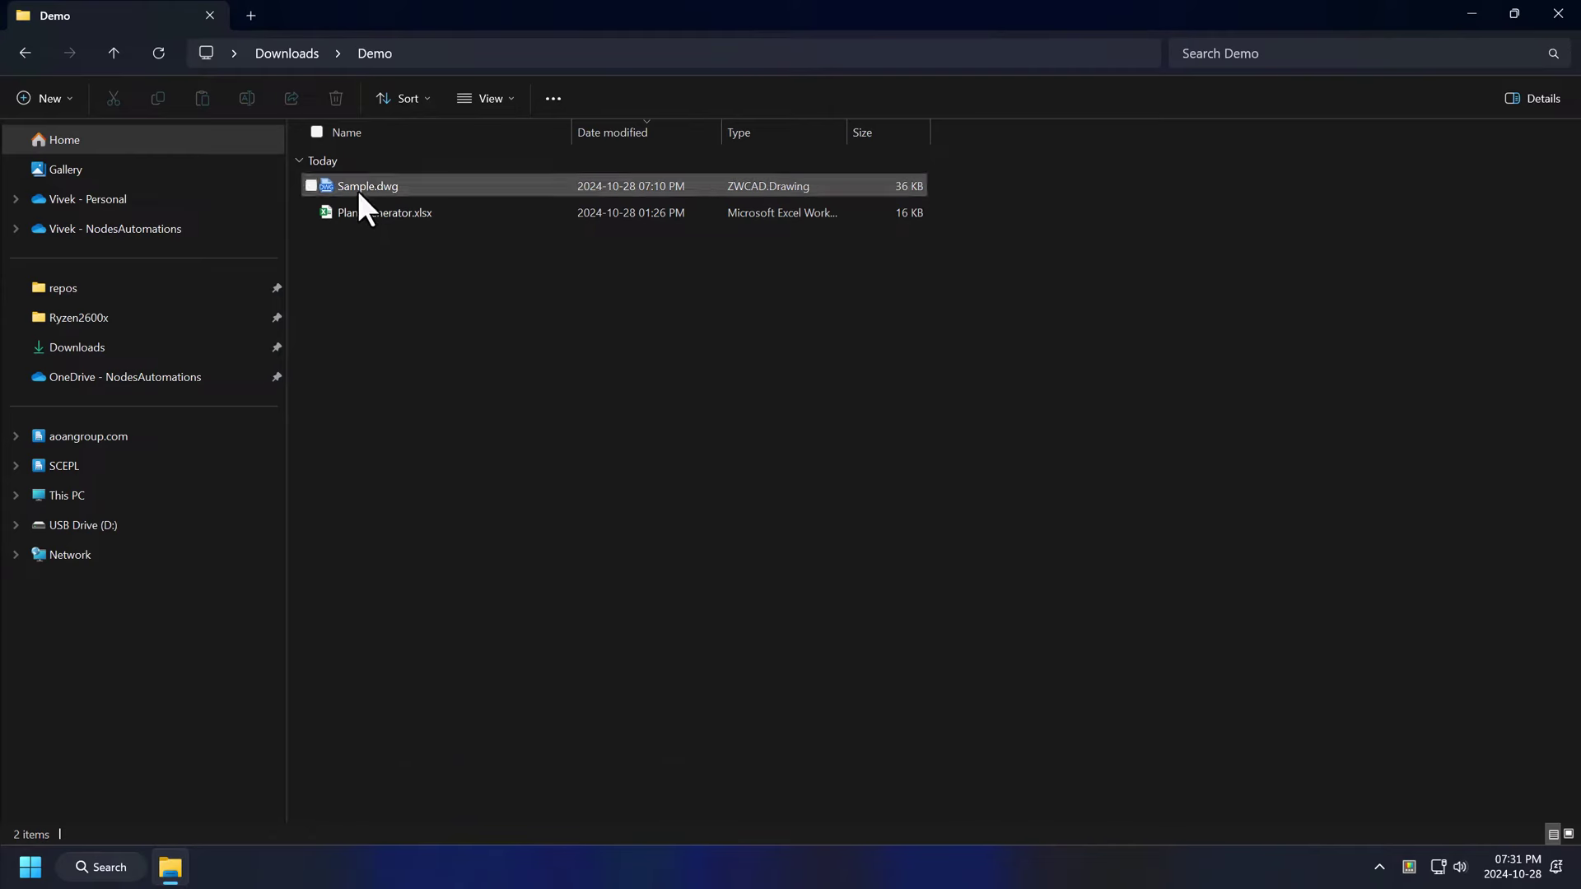
- Open Sample.dwg from the Demo folder in AutoCAD
right_click(367, 177)
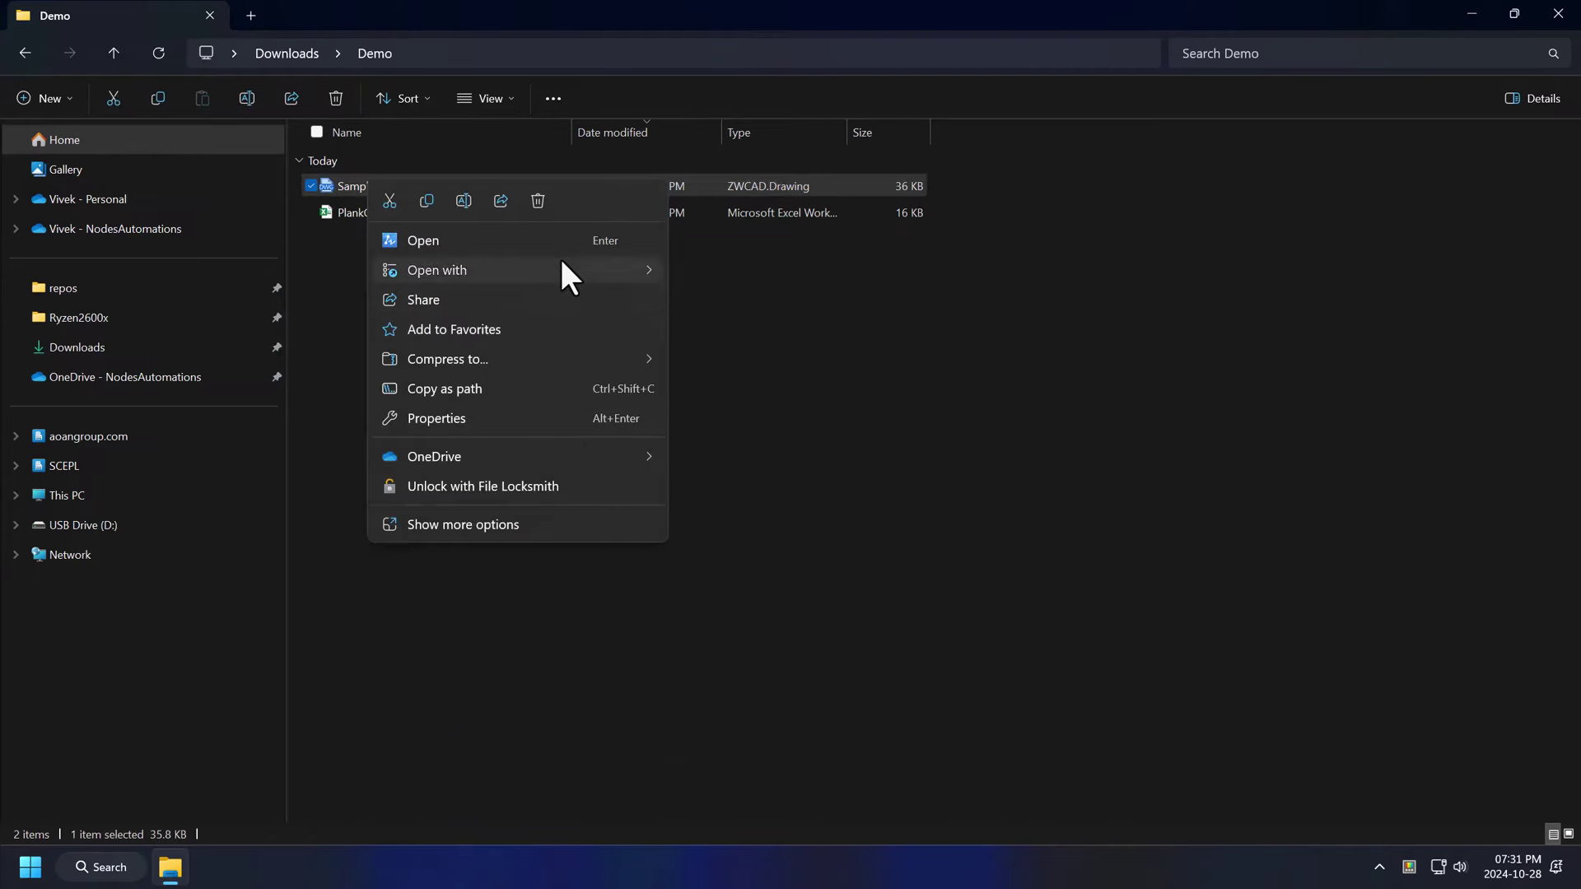
mouse_move(561, 265)
click(738, 326)
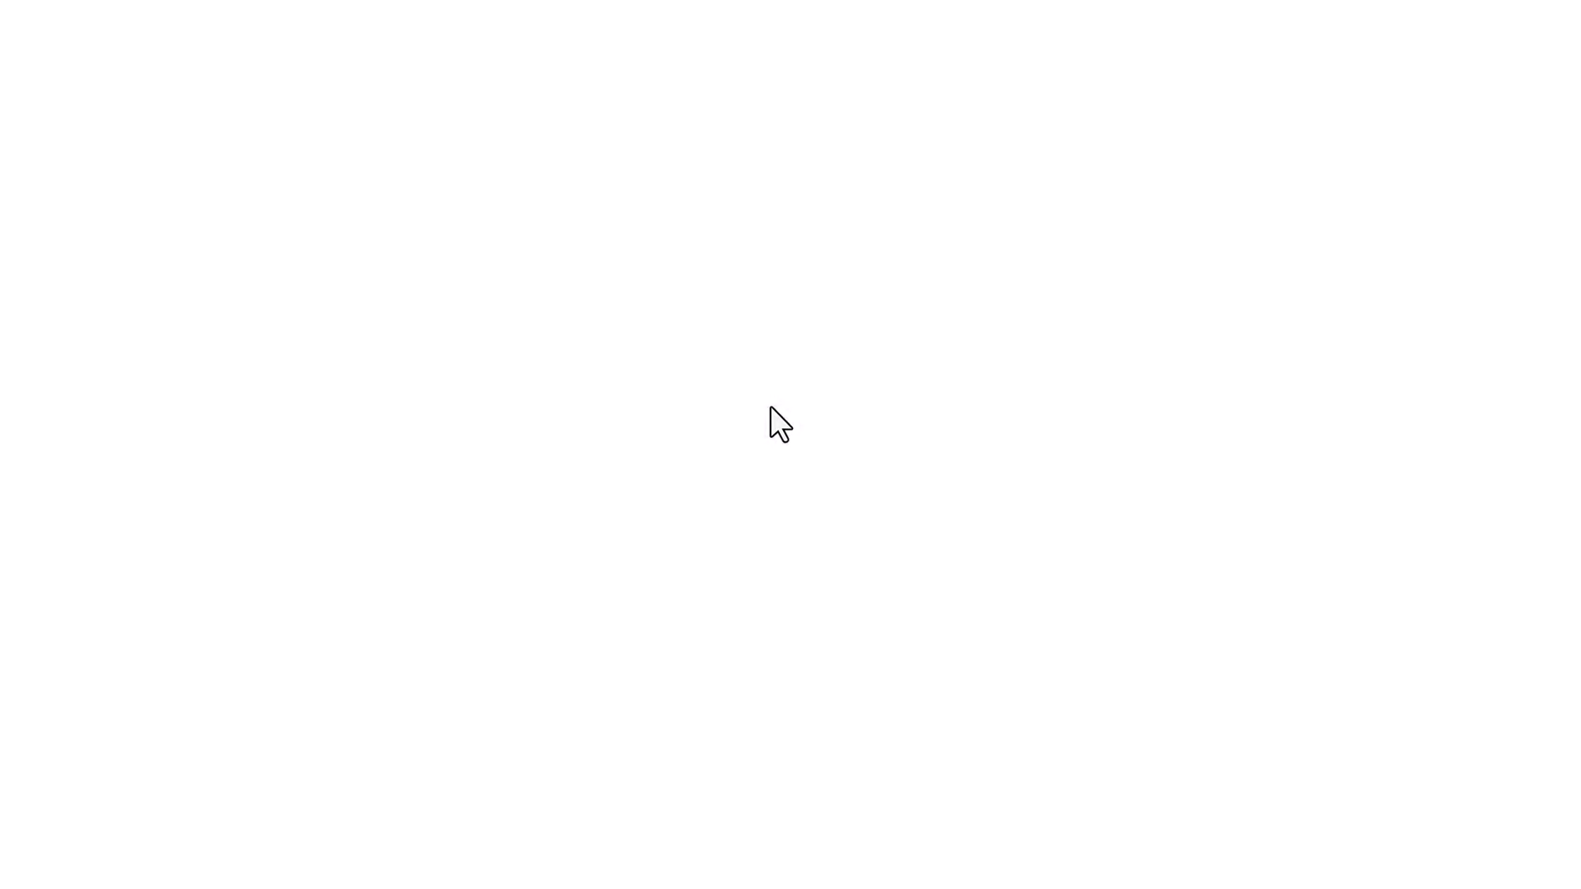
- Load the Plank Manager add-in with the LOADPLANKMANAGER command and close the Properties palette
text(LOADPLANKMANAGER)
key(Return)
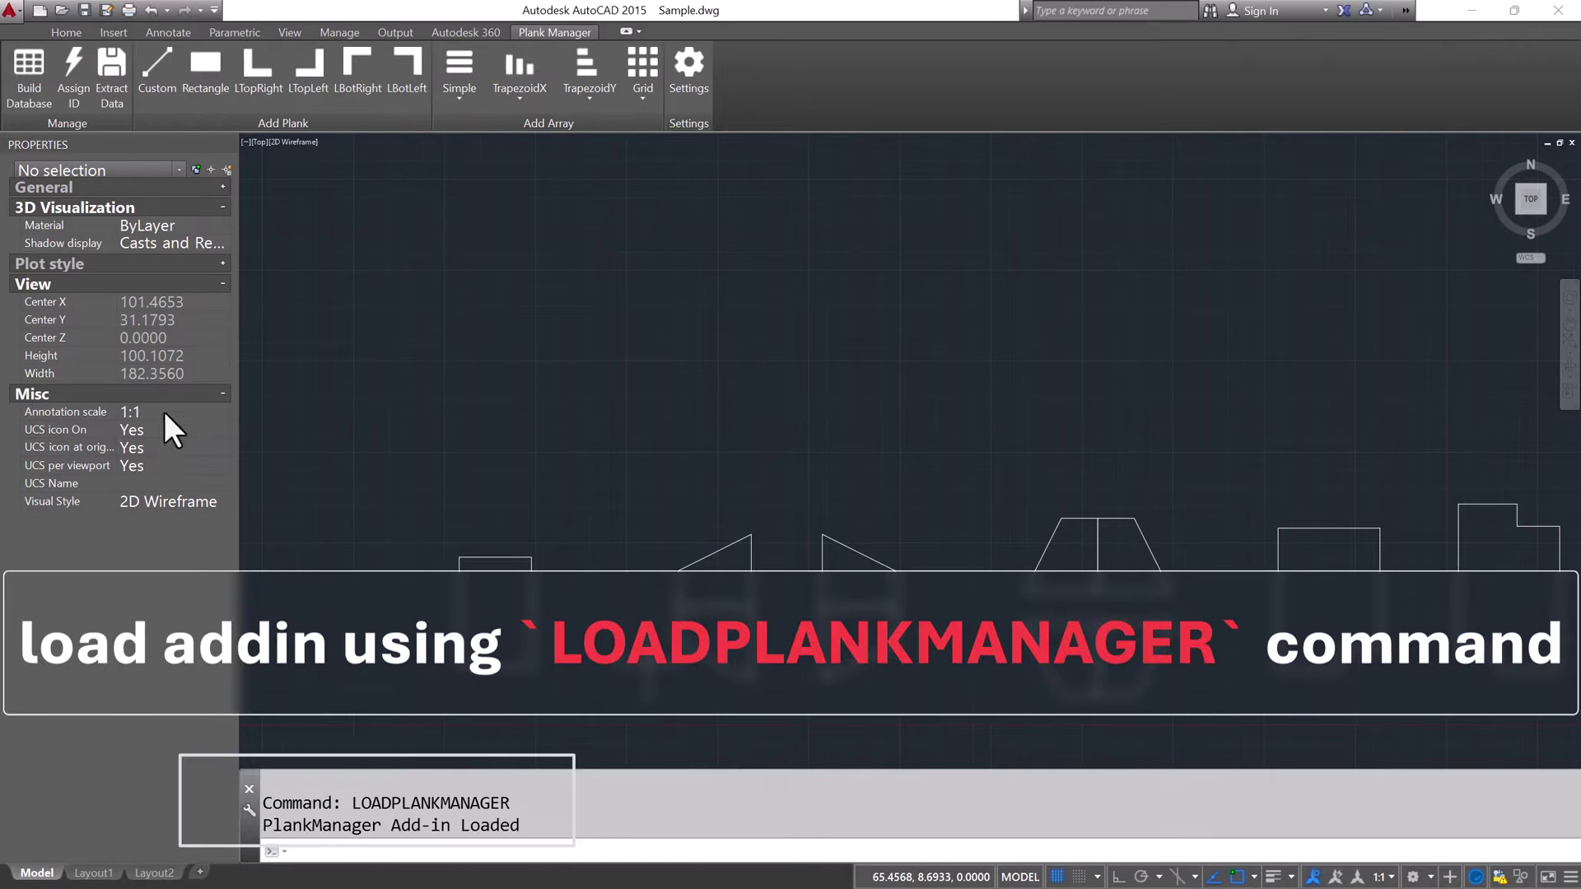
scroll(685, 449, down, 2)
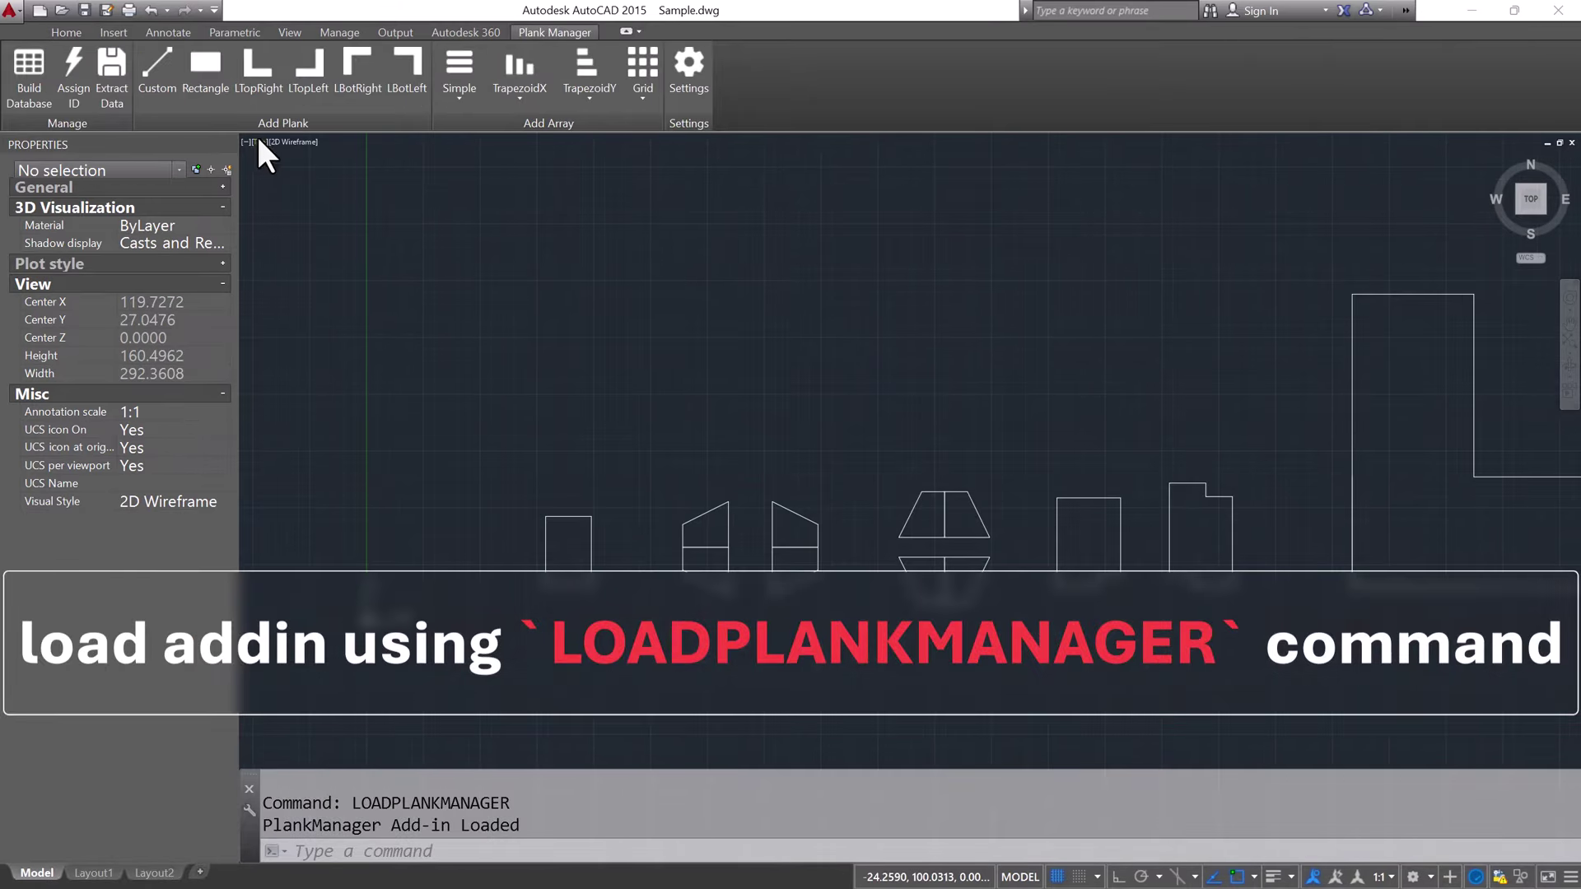
click(231, 142)
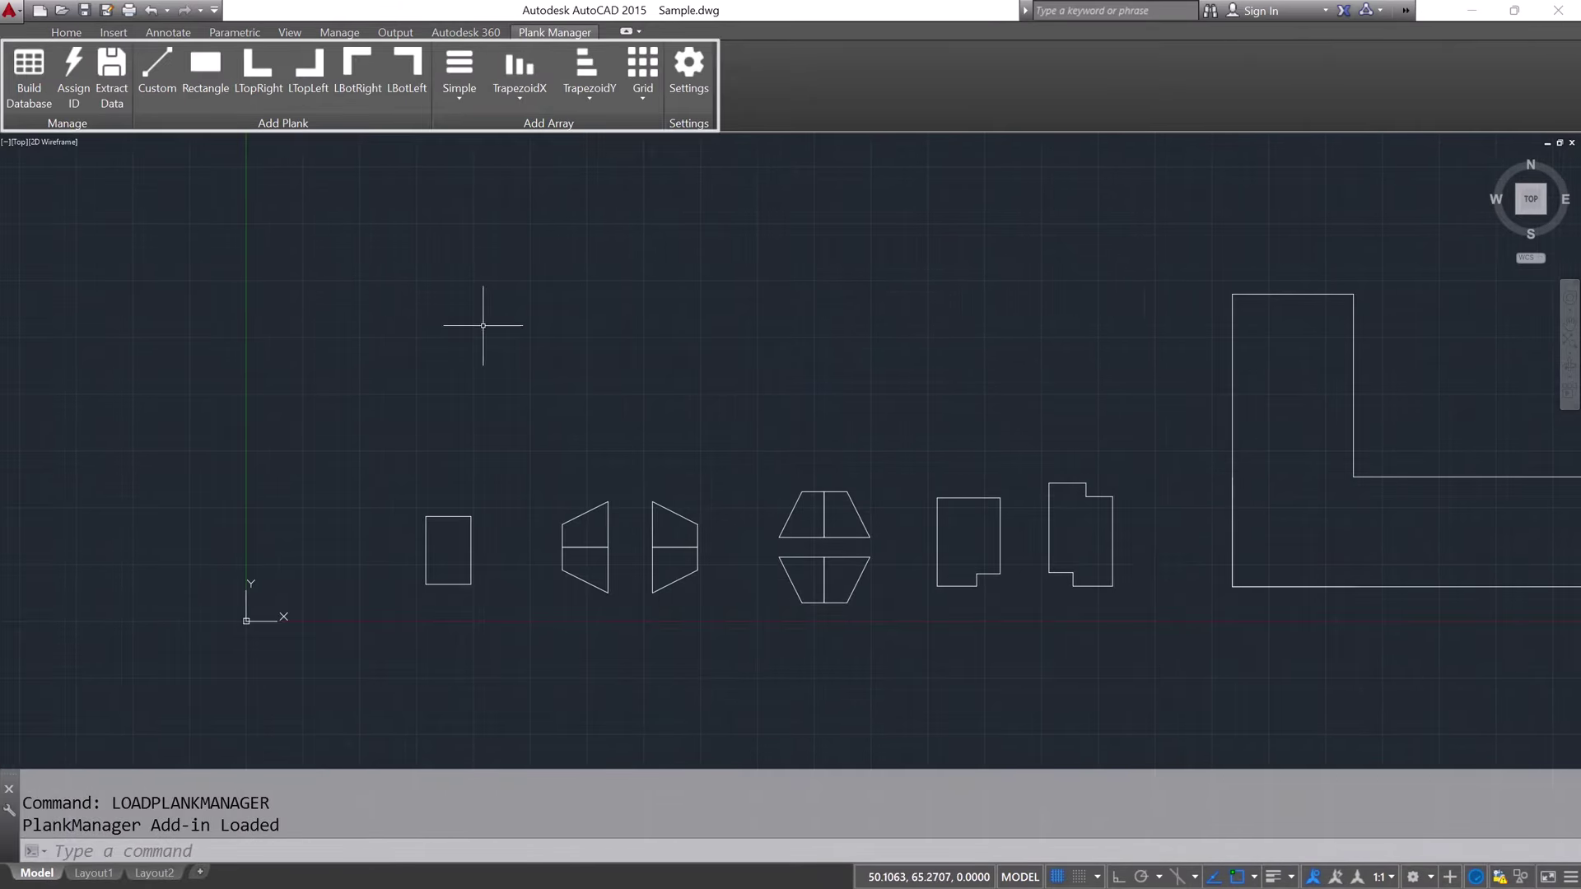
- Set PlankGenerator.xlsx from Downloads\Demo as the add-in's Excel input file and save the settings with horizontal plank direction
mouse_move(480, 328)
middle_down()
mouse_move(296, 329)
mouse_move(368, 310)
middle_up()
scroll(307, 367, up, 2)
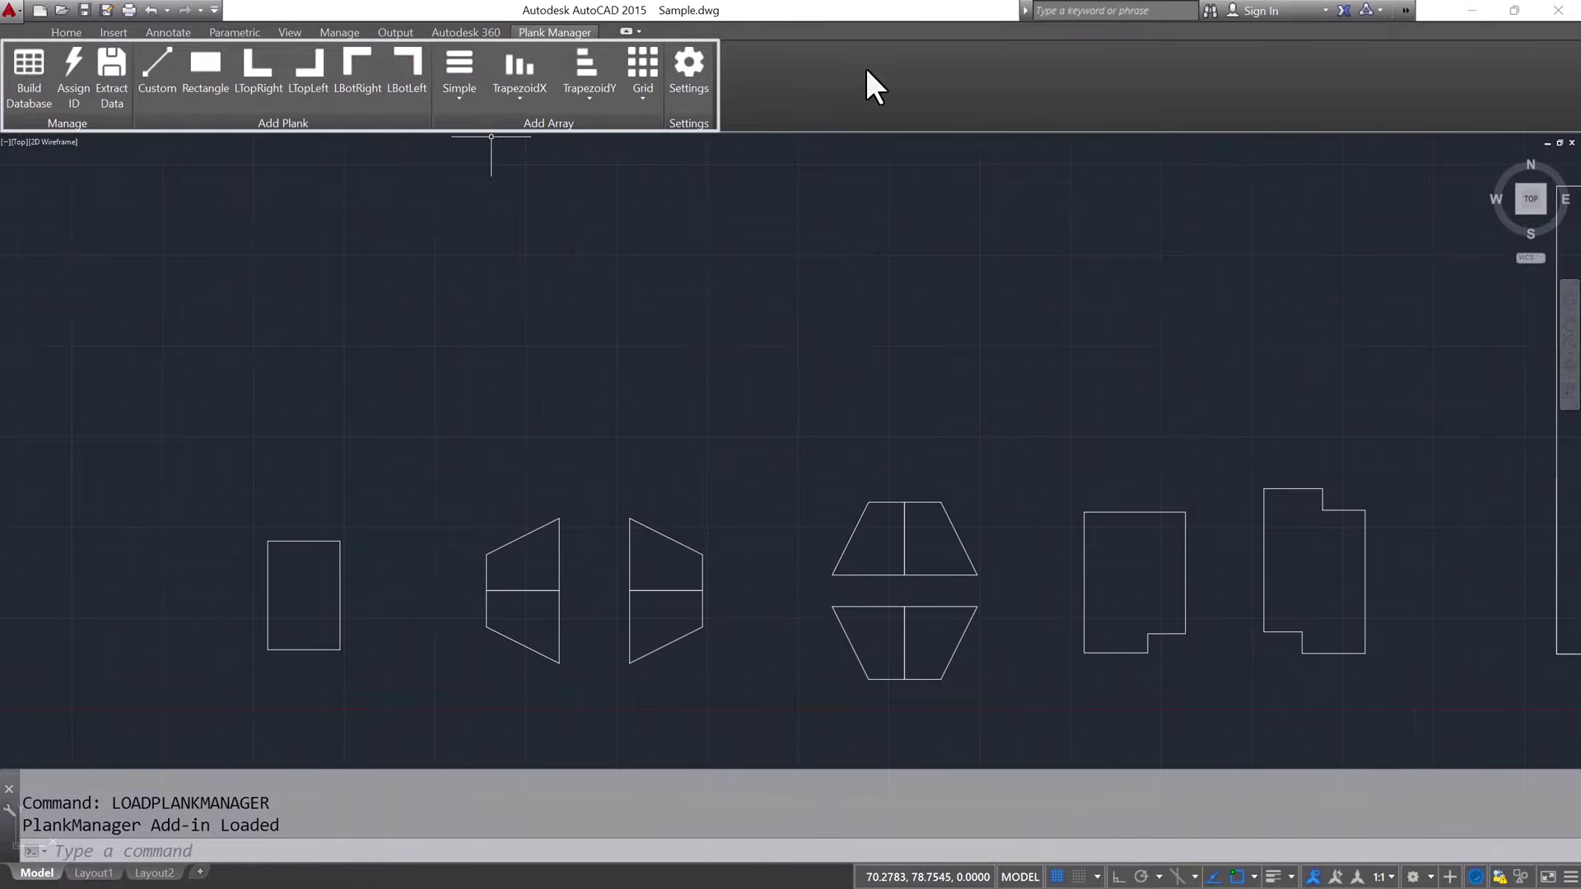
click(690, 74)
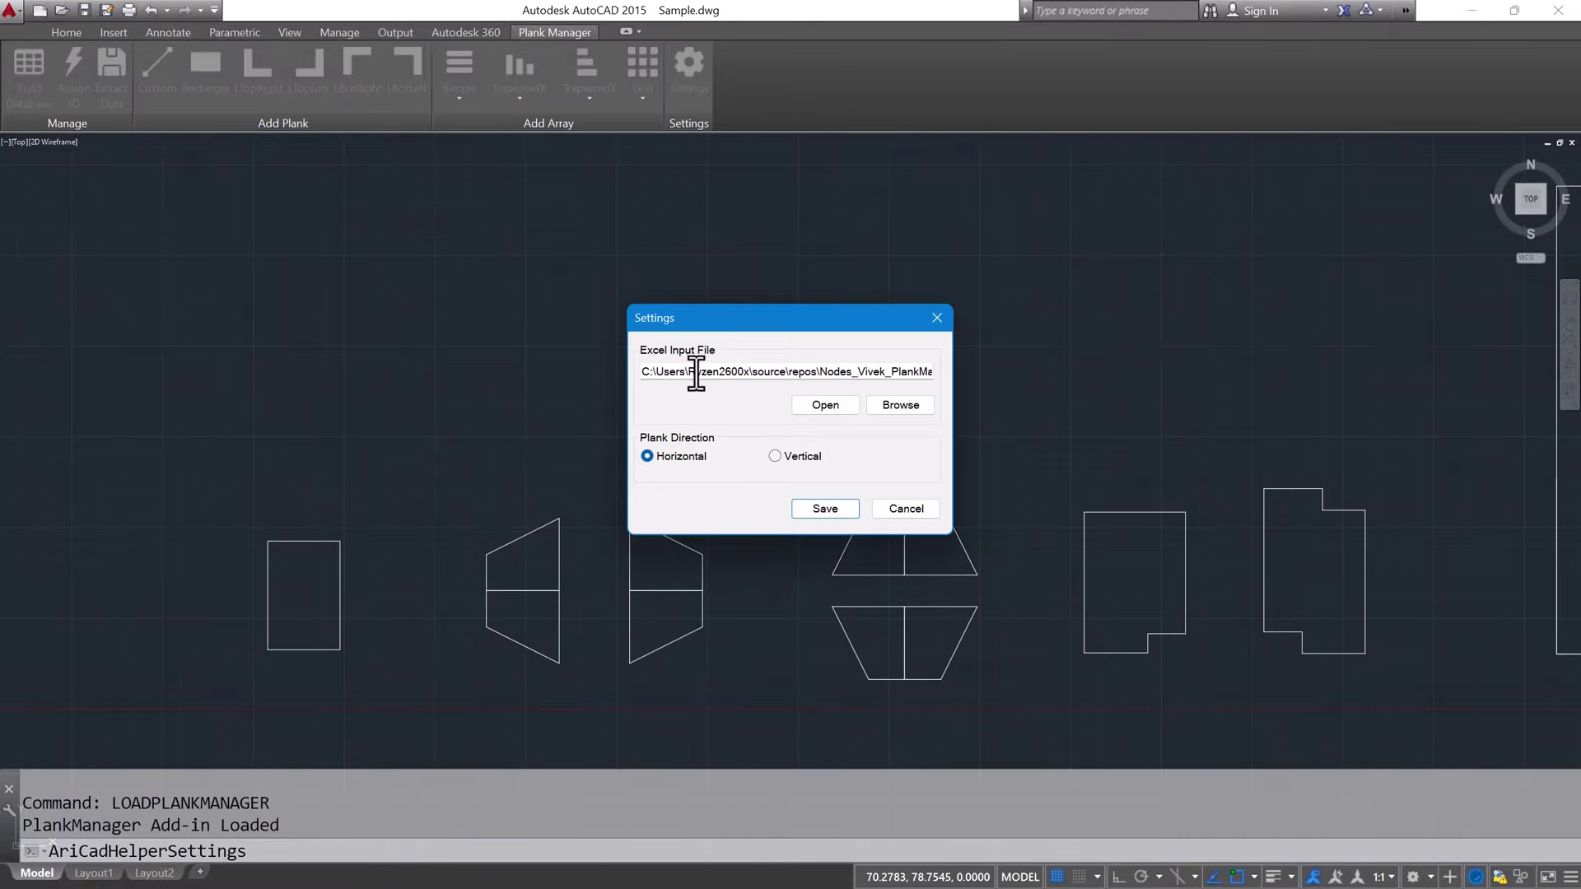
drag(653, 372, 871, 368)
click(897, 403)
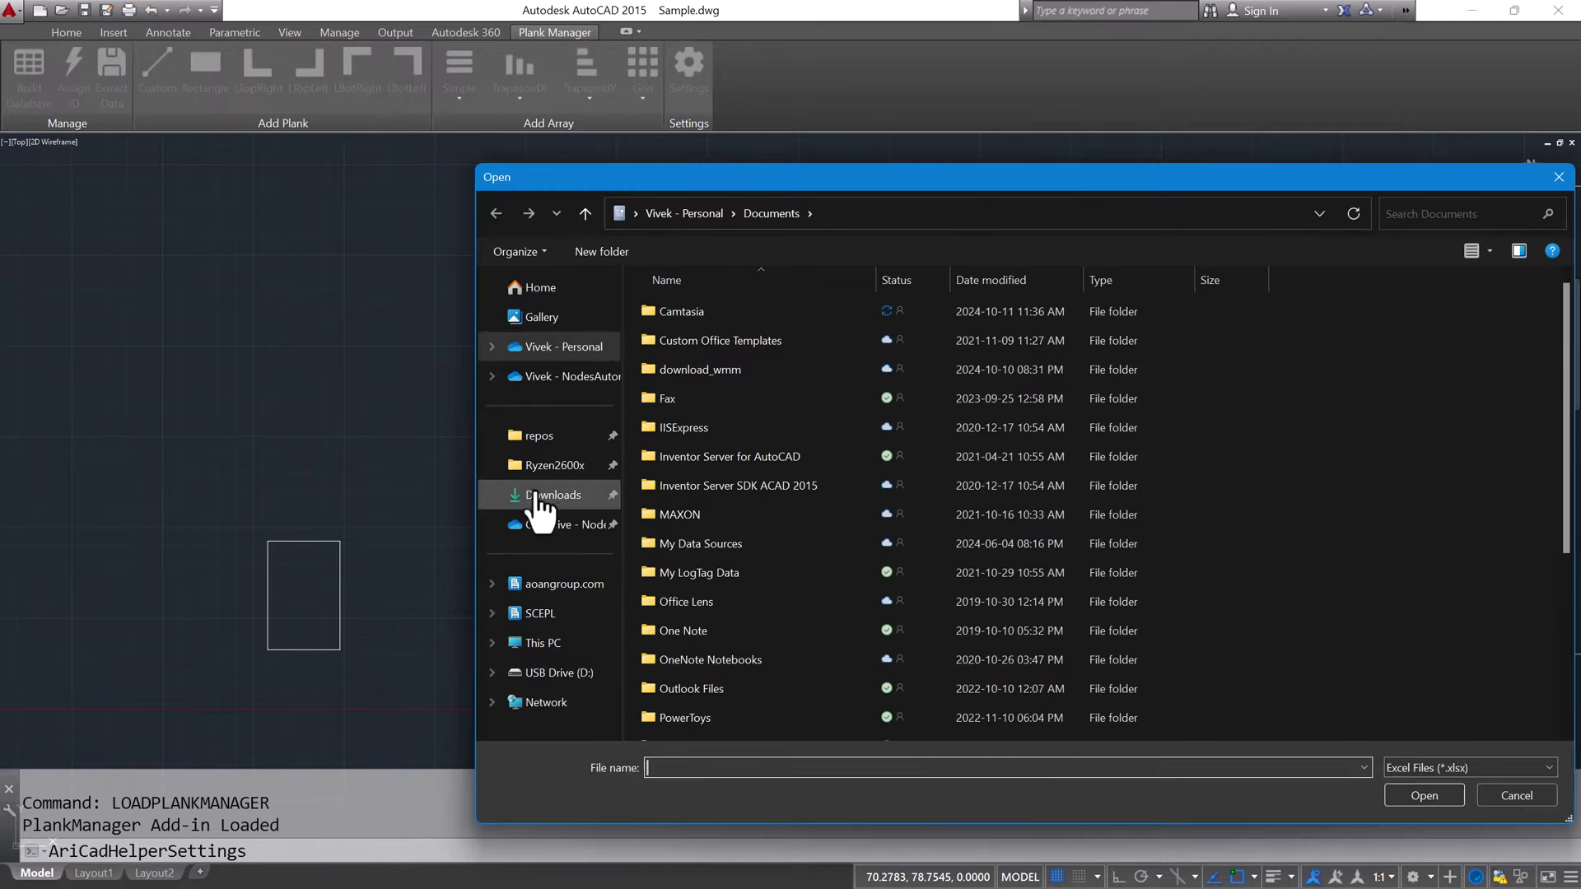
click(548, 495)
double_click(695, 337)
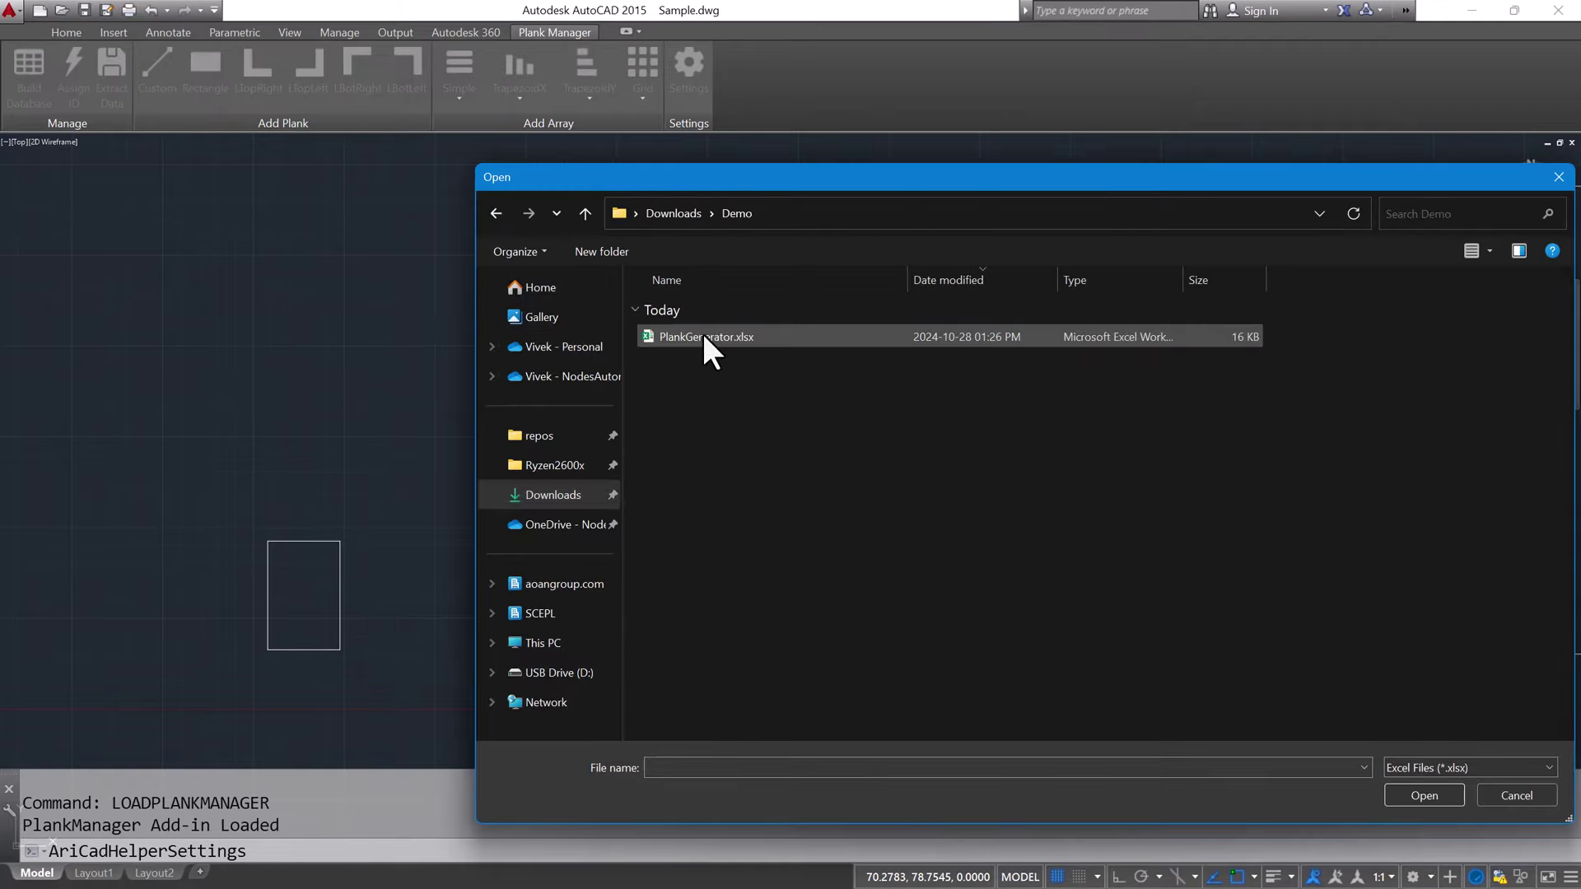
click(703, 336)
click(1403, 795)
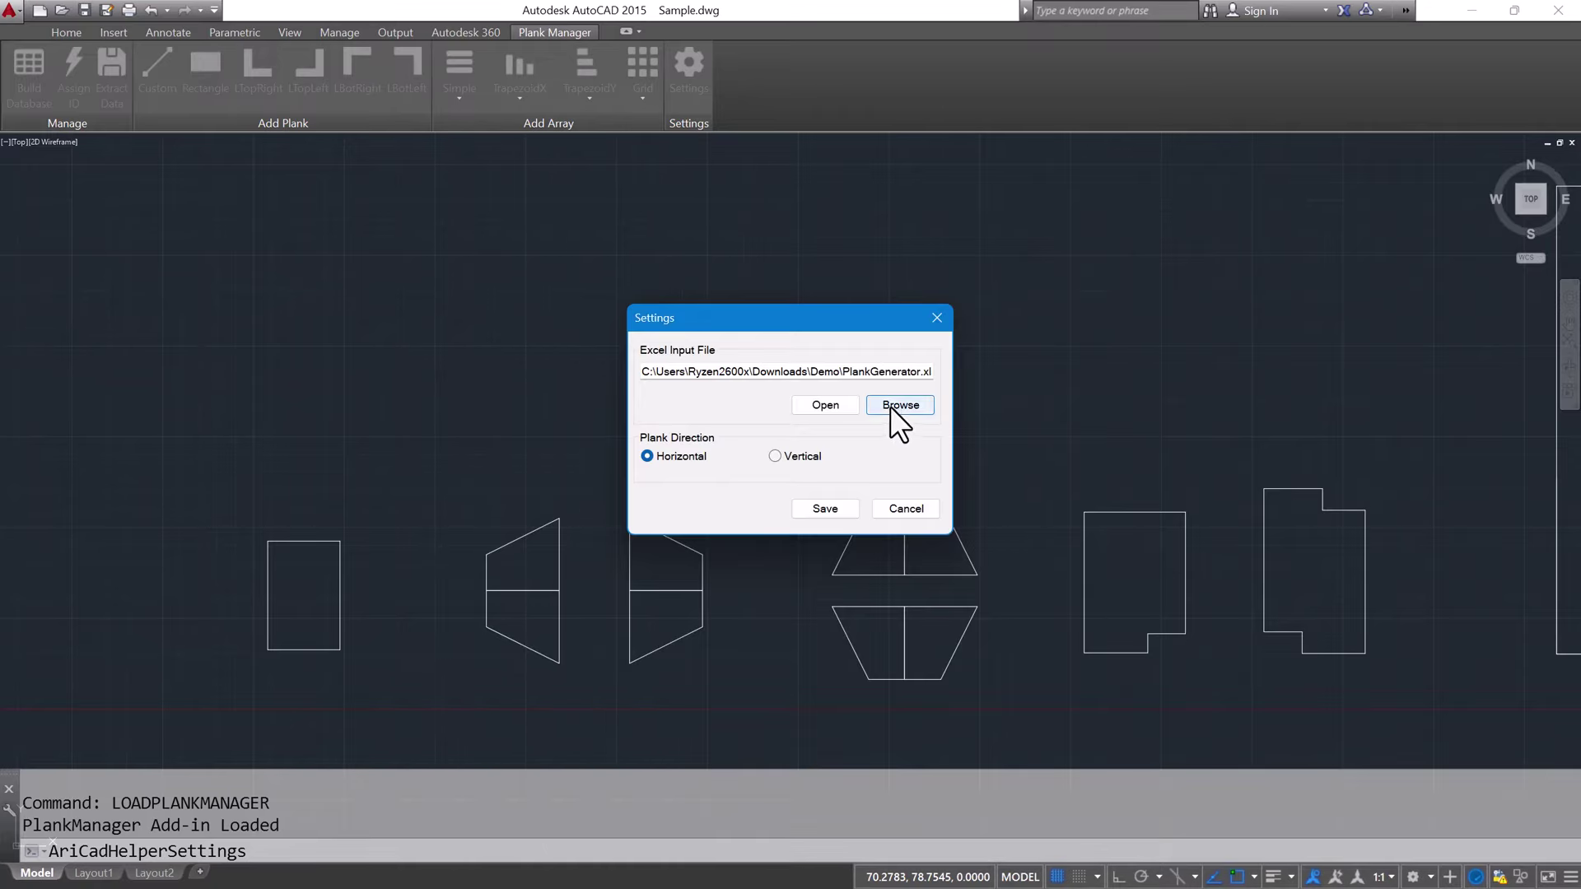
click(824, 508)
- Build the plank database table and insert it just beside the Y axis, above the origin
scroll(258, 371, down, 5)
scroll(275, 388, up, 5)
mouse_move(275, 388)
middle_down()
mouse_move(346, 386)
mouse_move(317, 399)
middle_up()
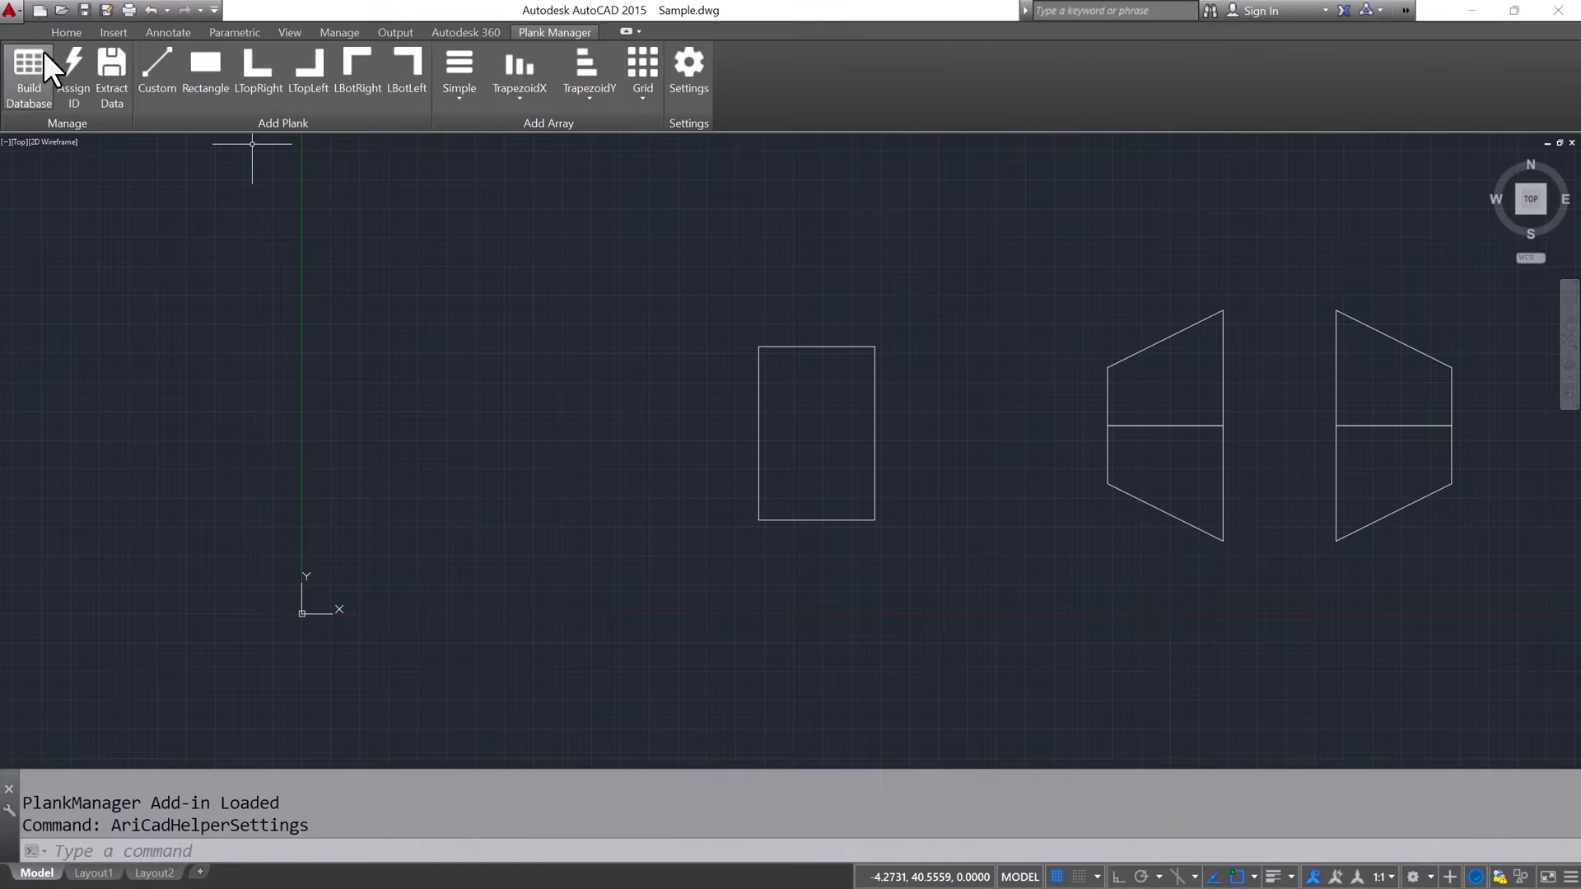
click(29, 82)
scroll(319, 494, up, 2)
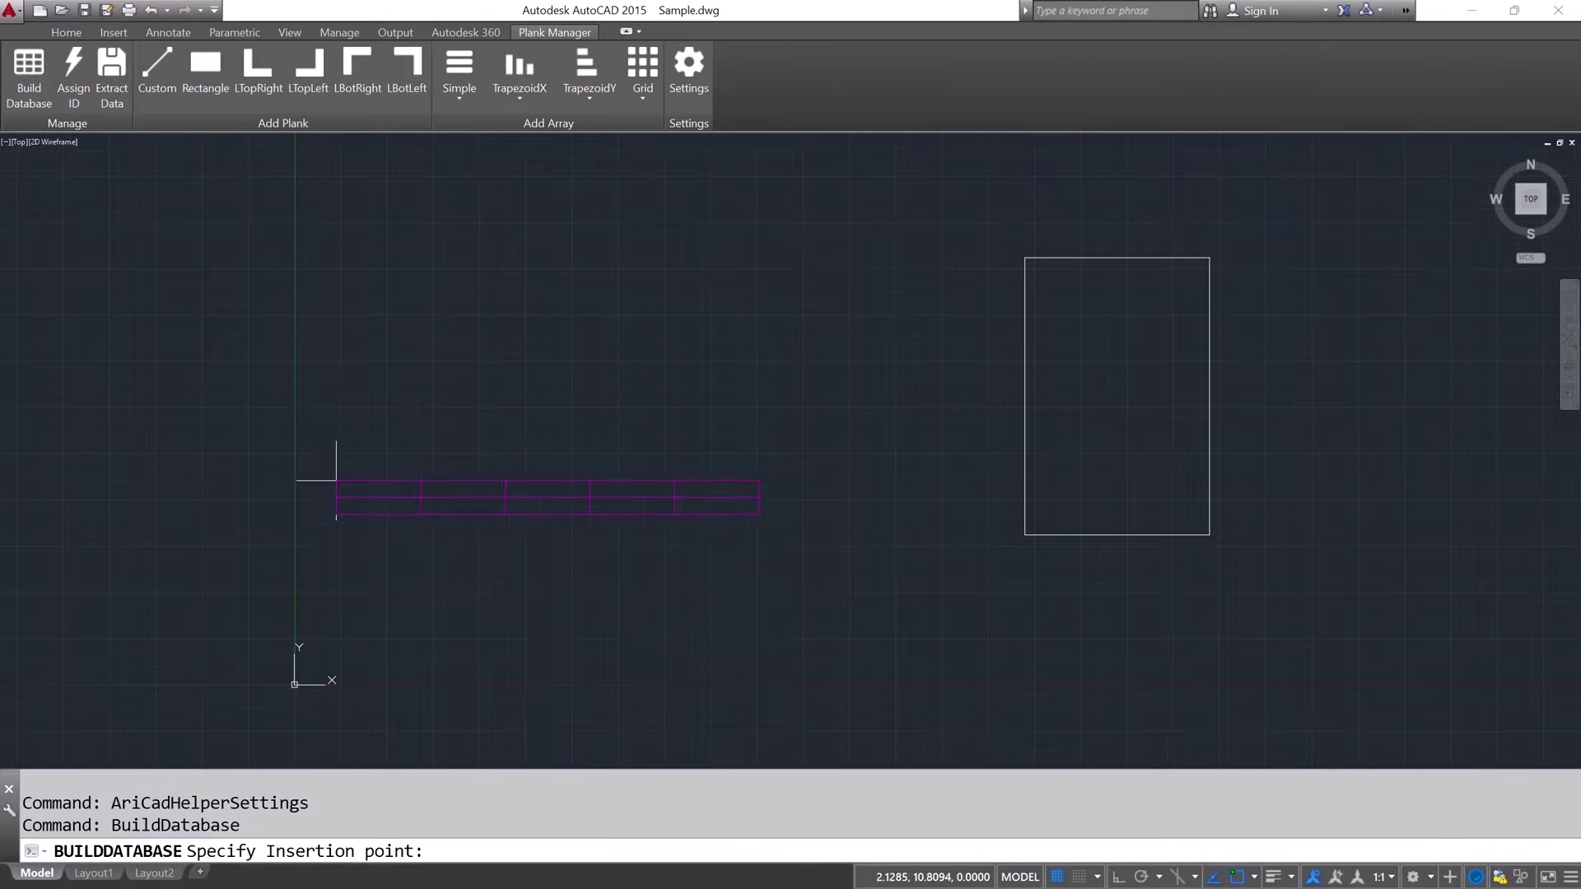
click(329, 418)
scroll(582, 531, up, 1)
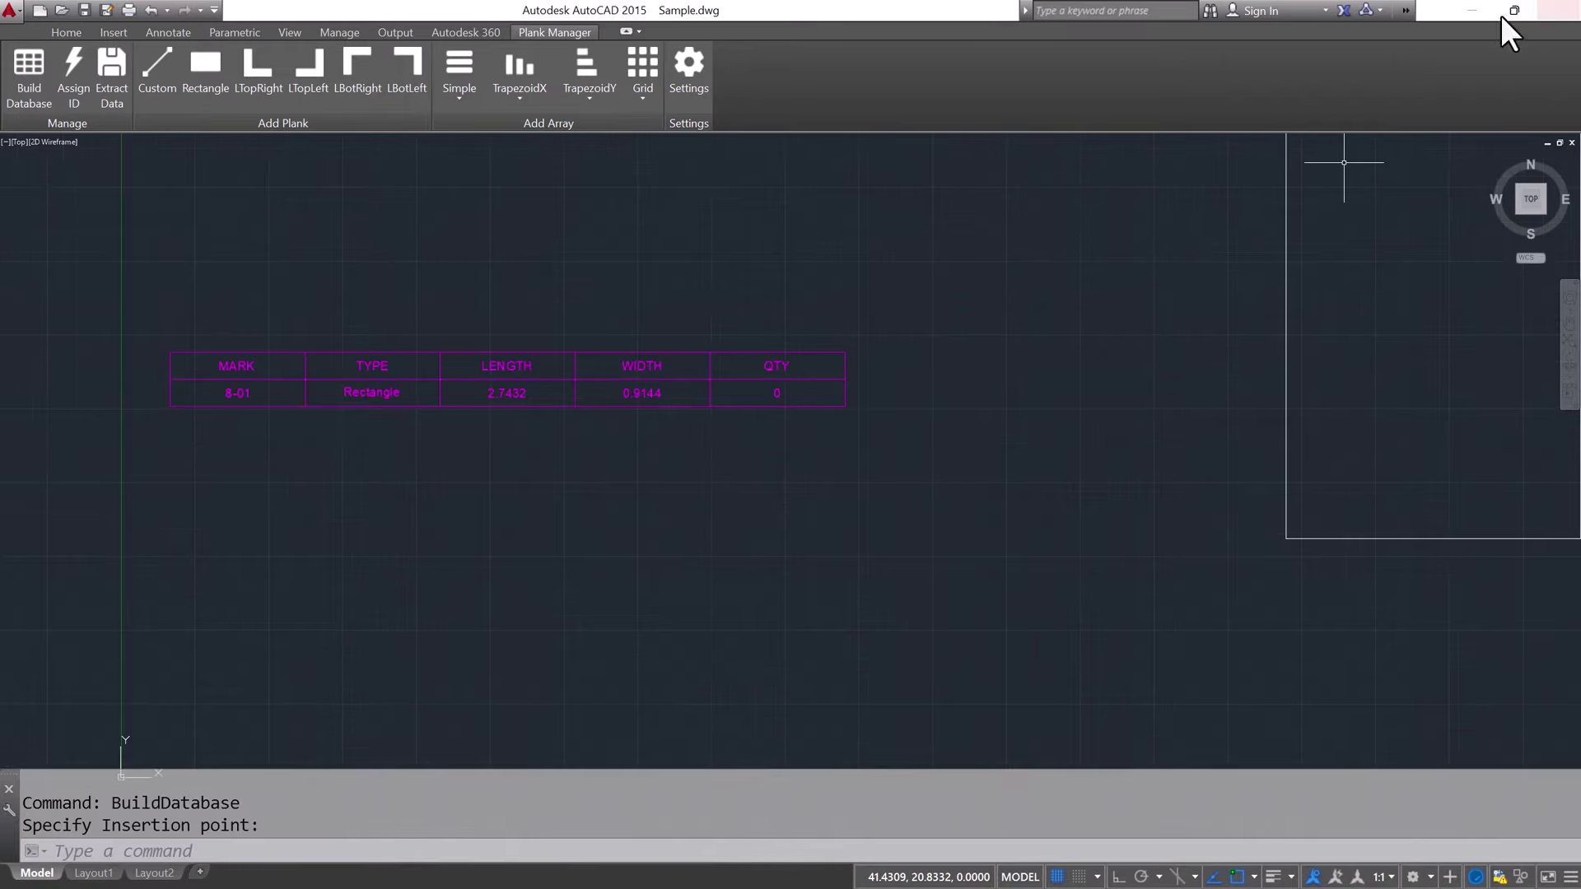
- Open PlankGenerator.xlsx from the Demo folder to view its plank and mark settings, then return to the maximized AutoCAD drawing
double_click(818, 4)
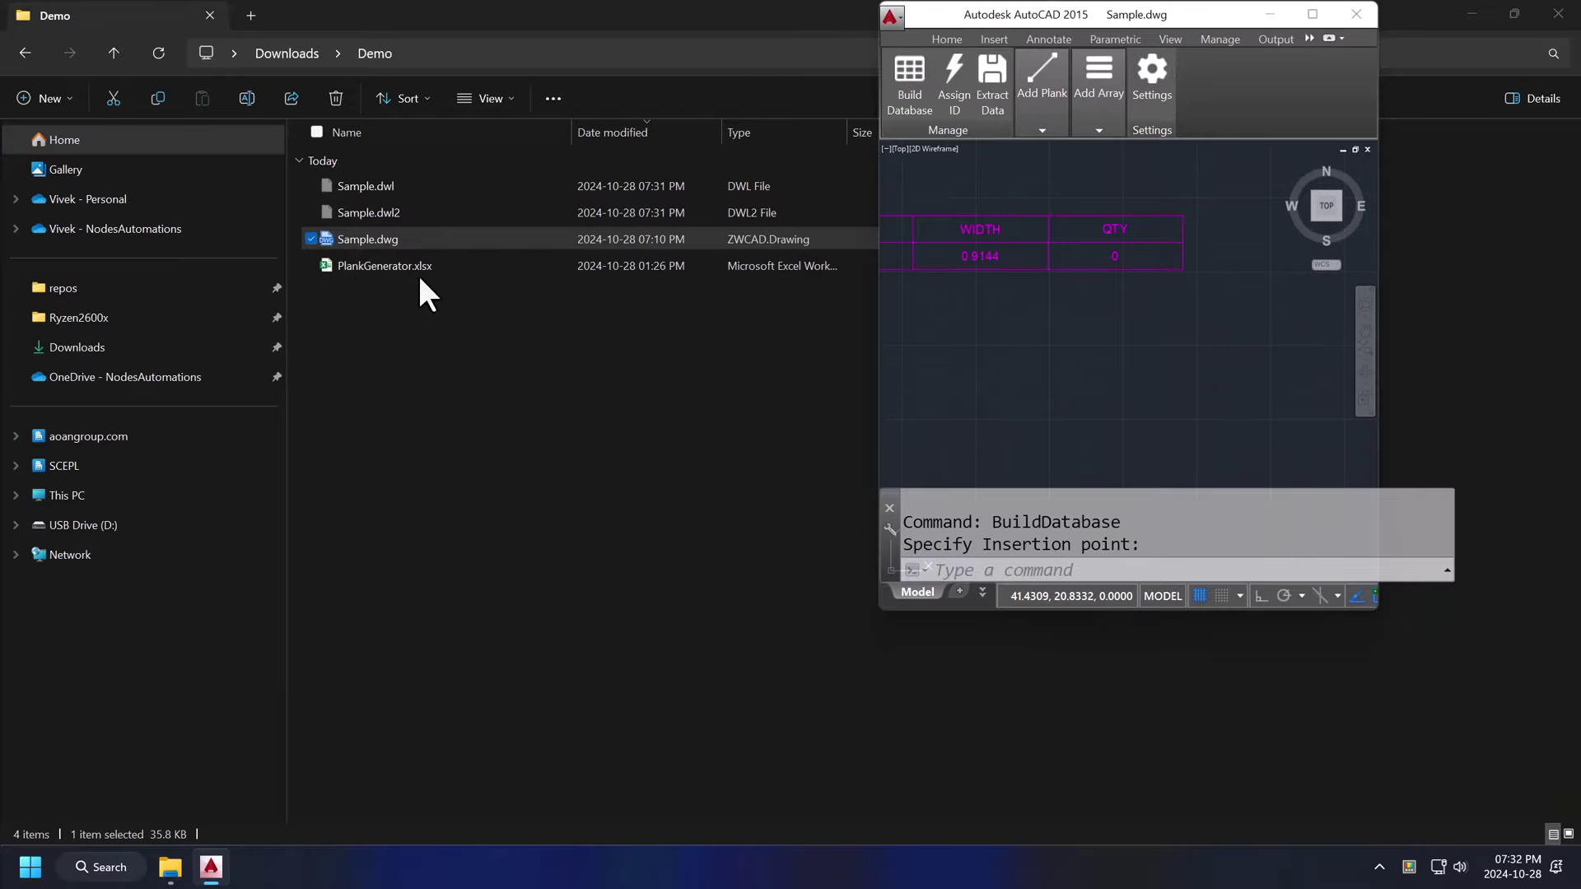
double_click(417, 270)
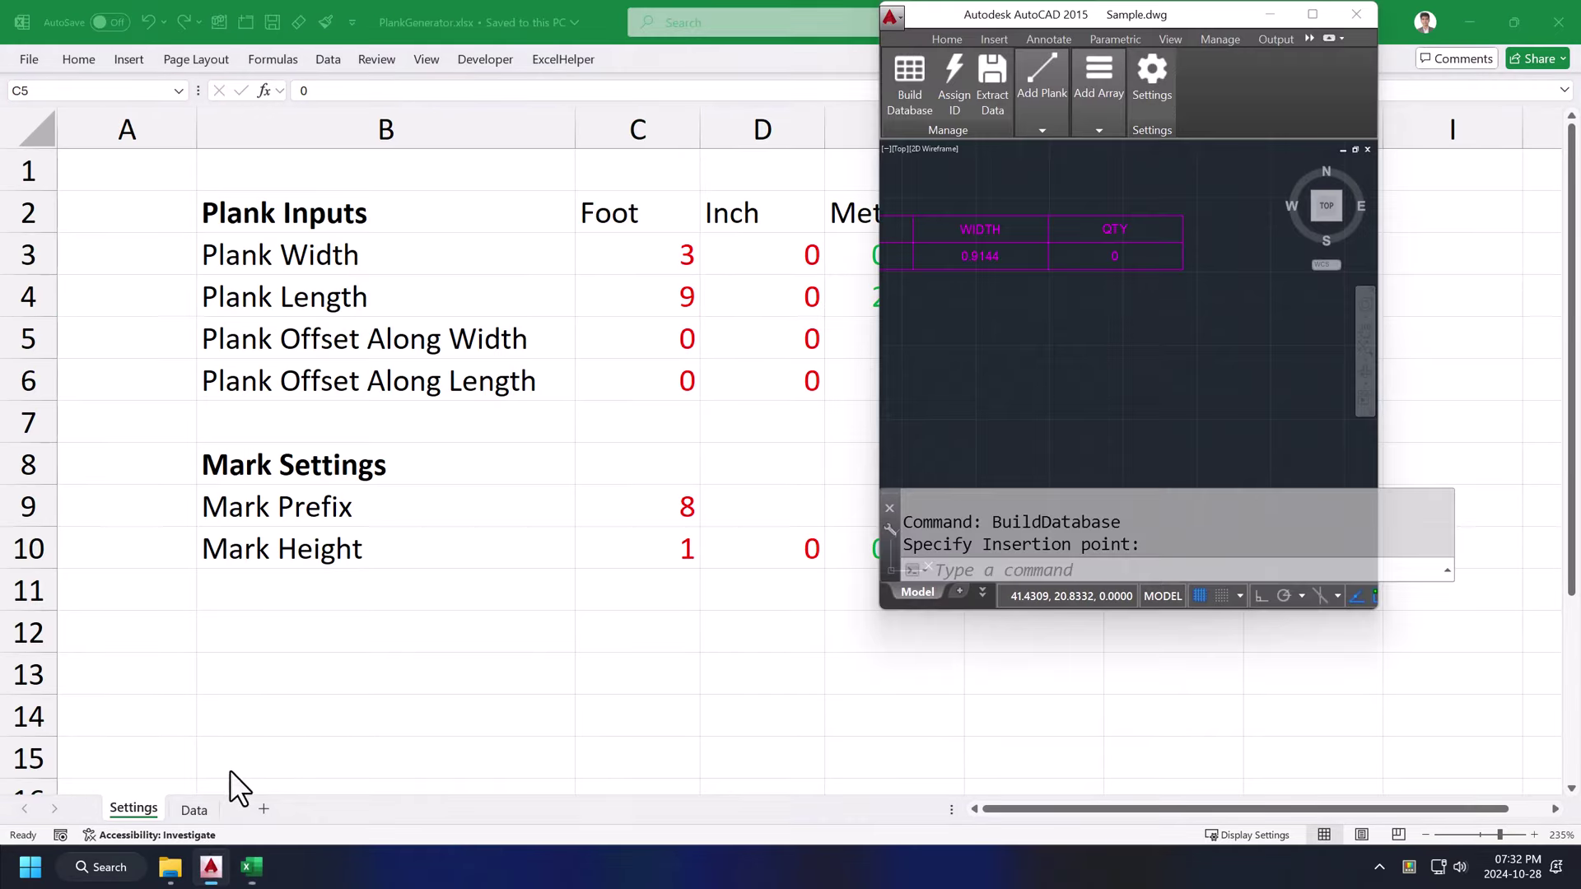
click(1313, 14)
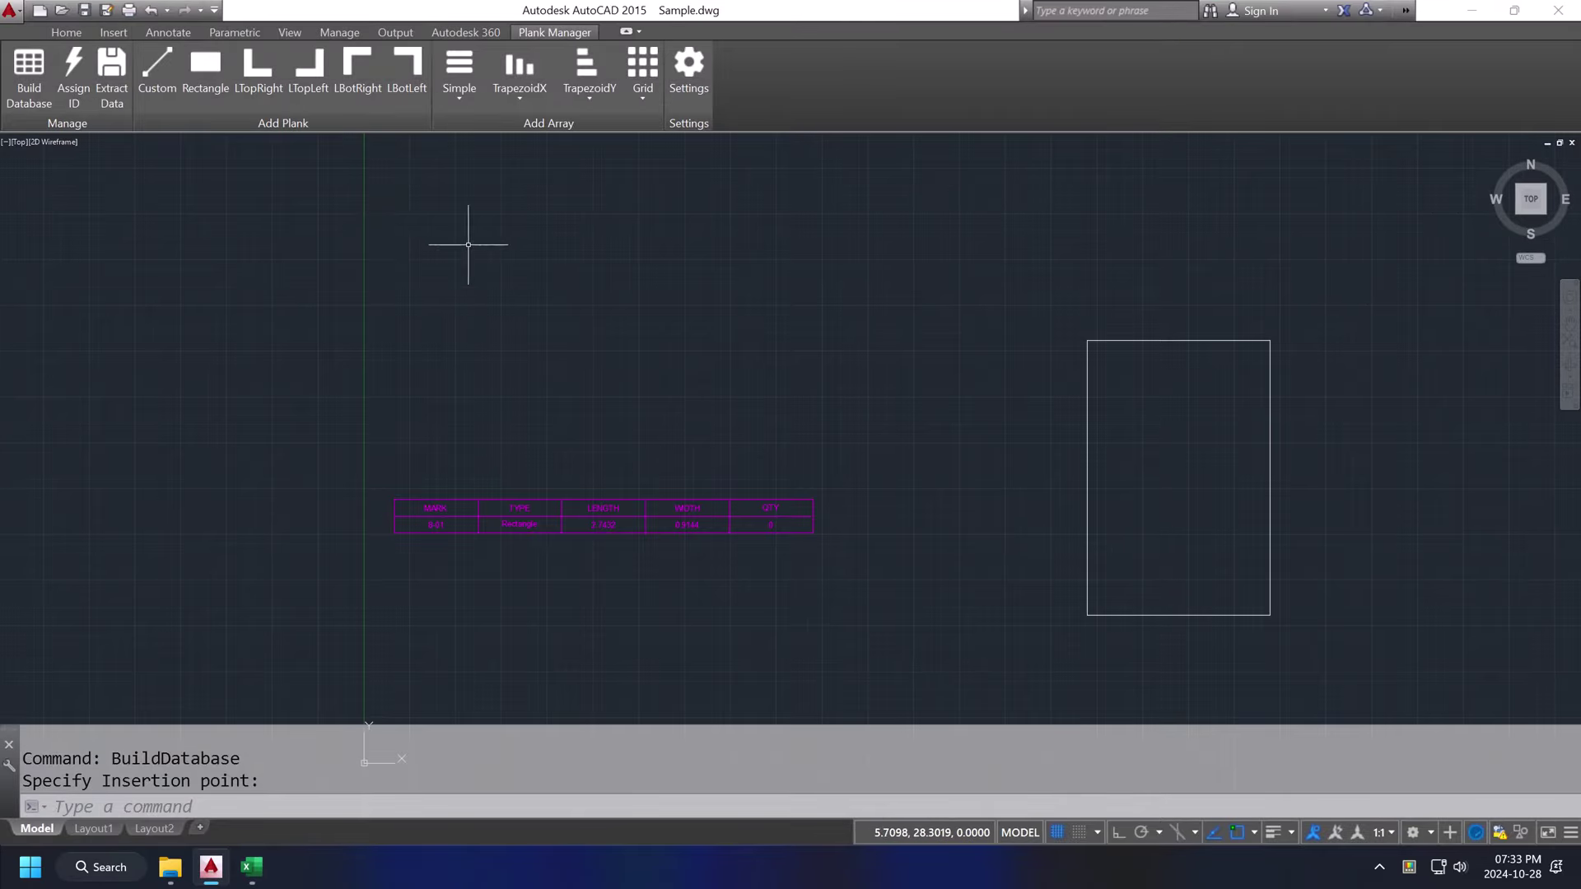
- Add three rectangular planks stacked edge to edge above the database table
click(210, 86)
scroll(407, 444, up, 2)
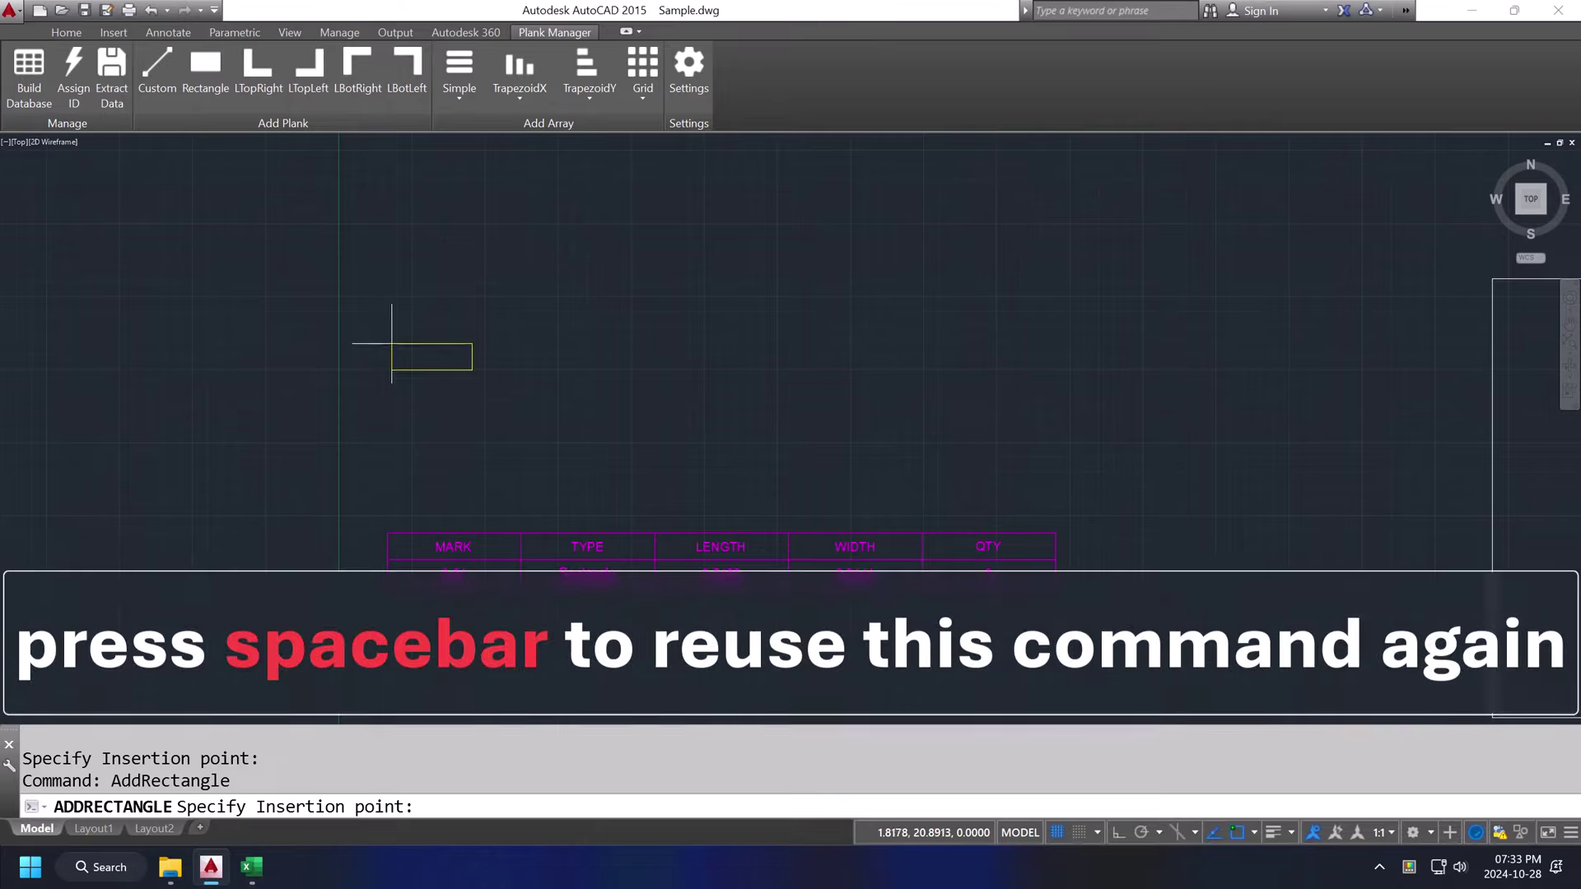
click(391, 344)
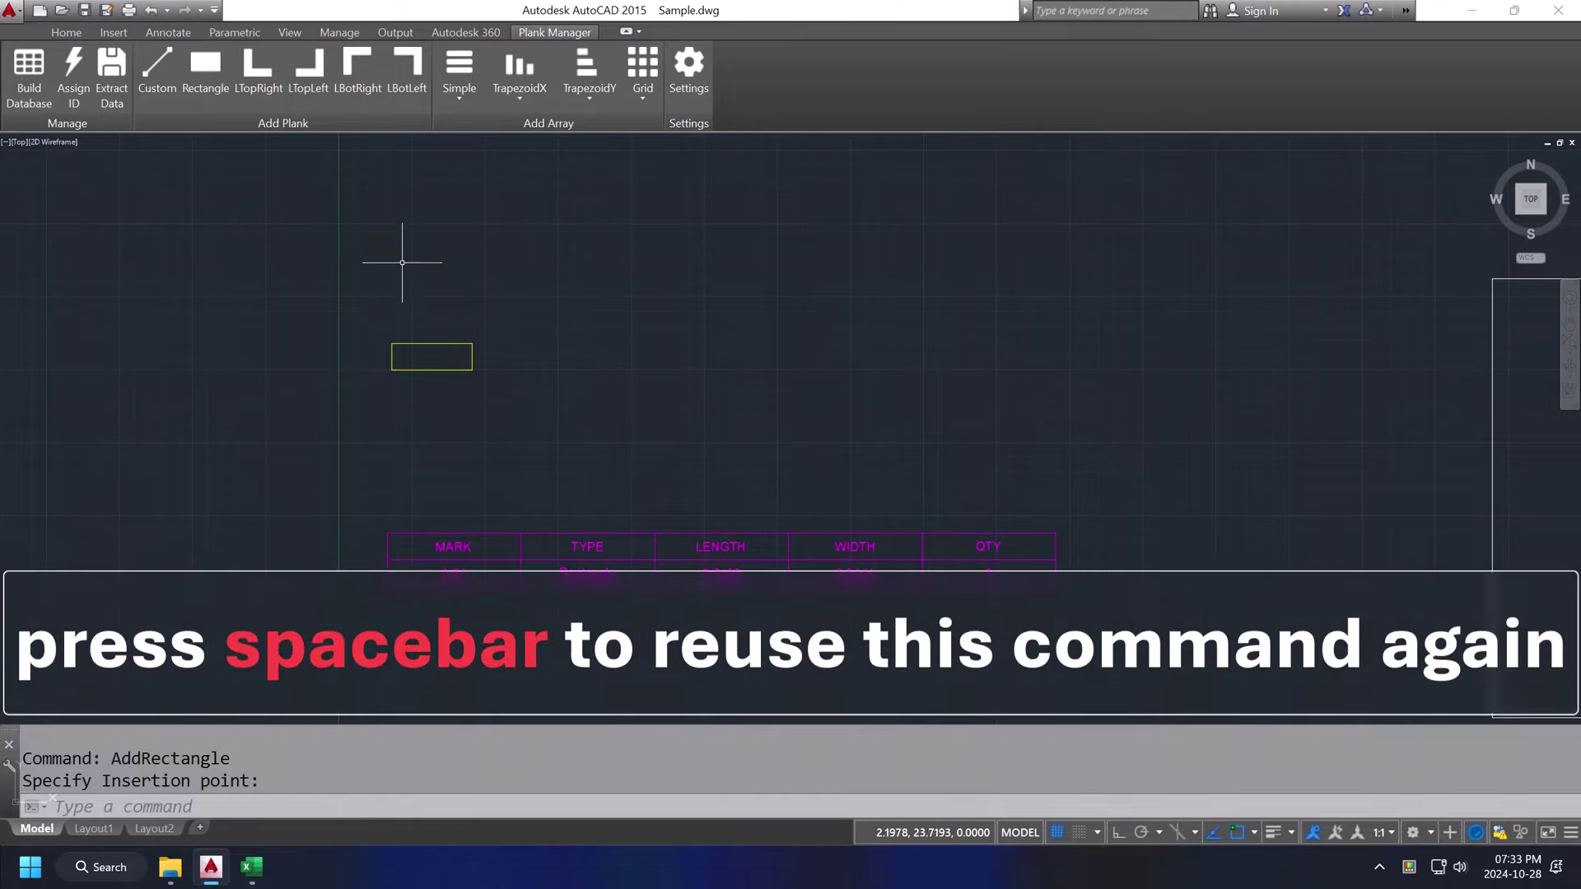
key(space)
click(391, 370)
key(space)
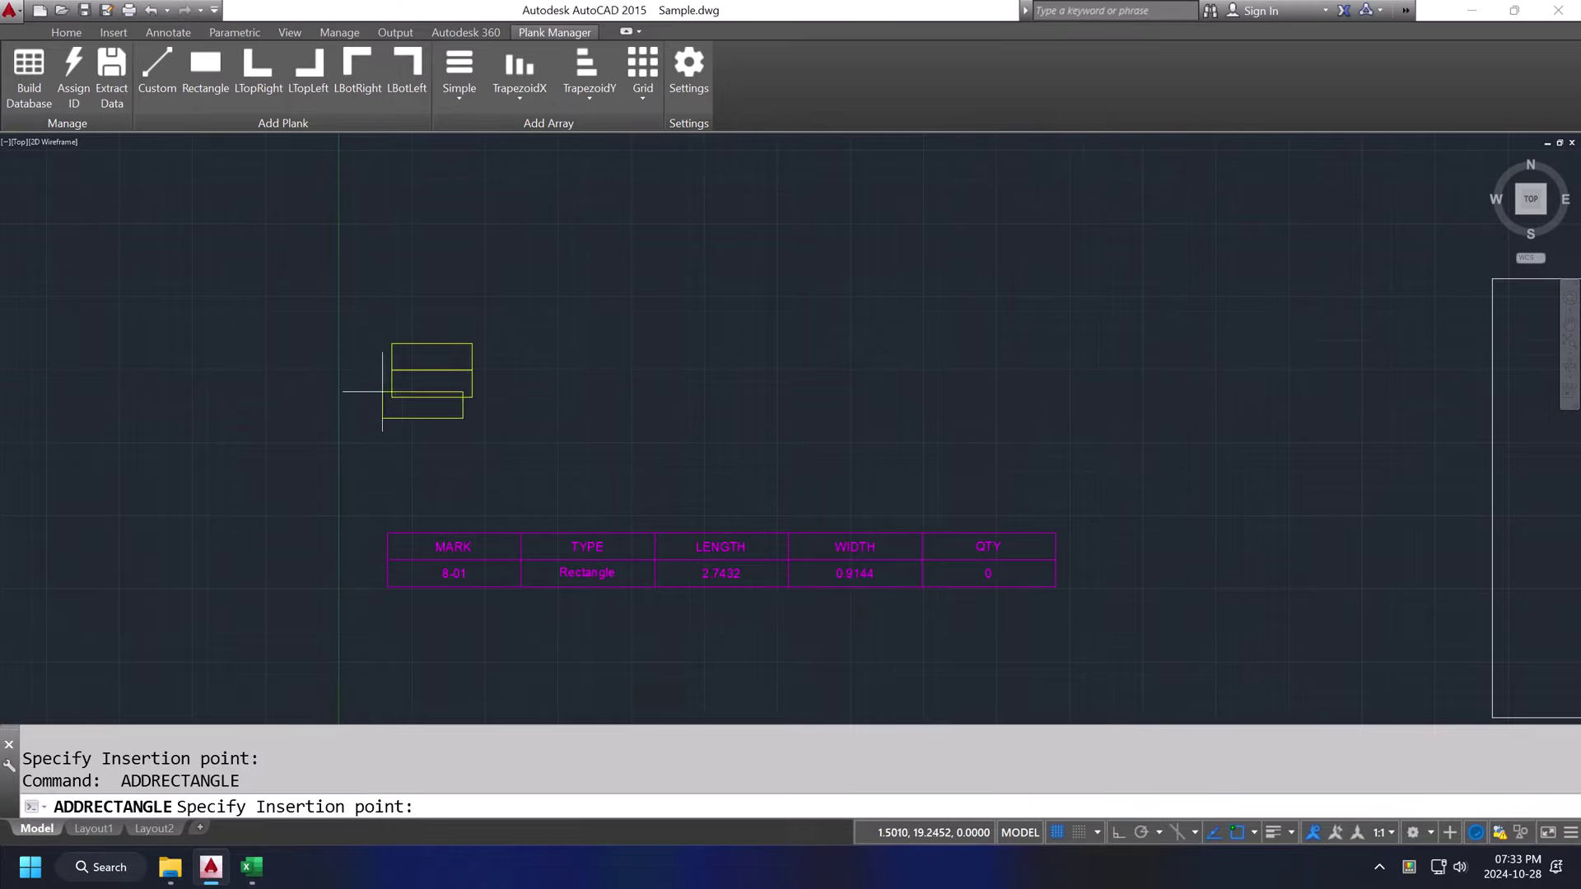
click(391, 398)
- Assign IDs to the three stacked rectangular planks
middle_drag(391, 398, 331, 353)
click(310, 258)
click(592, 466)
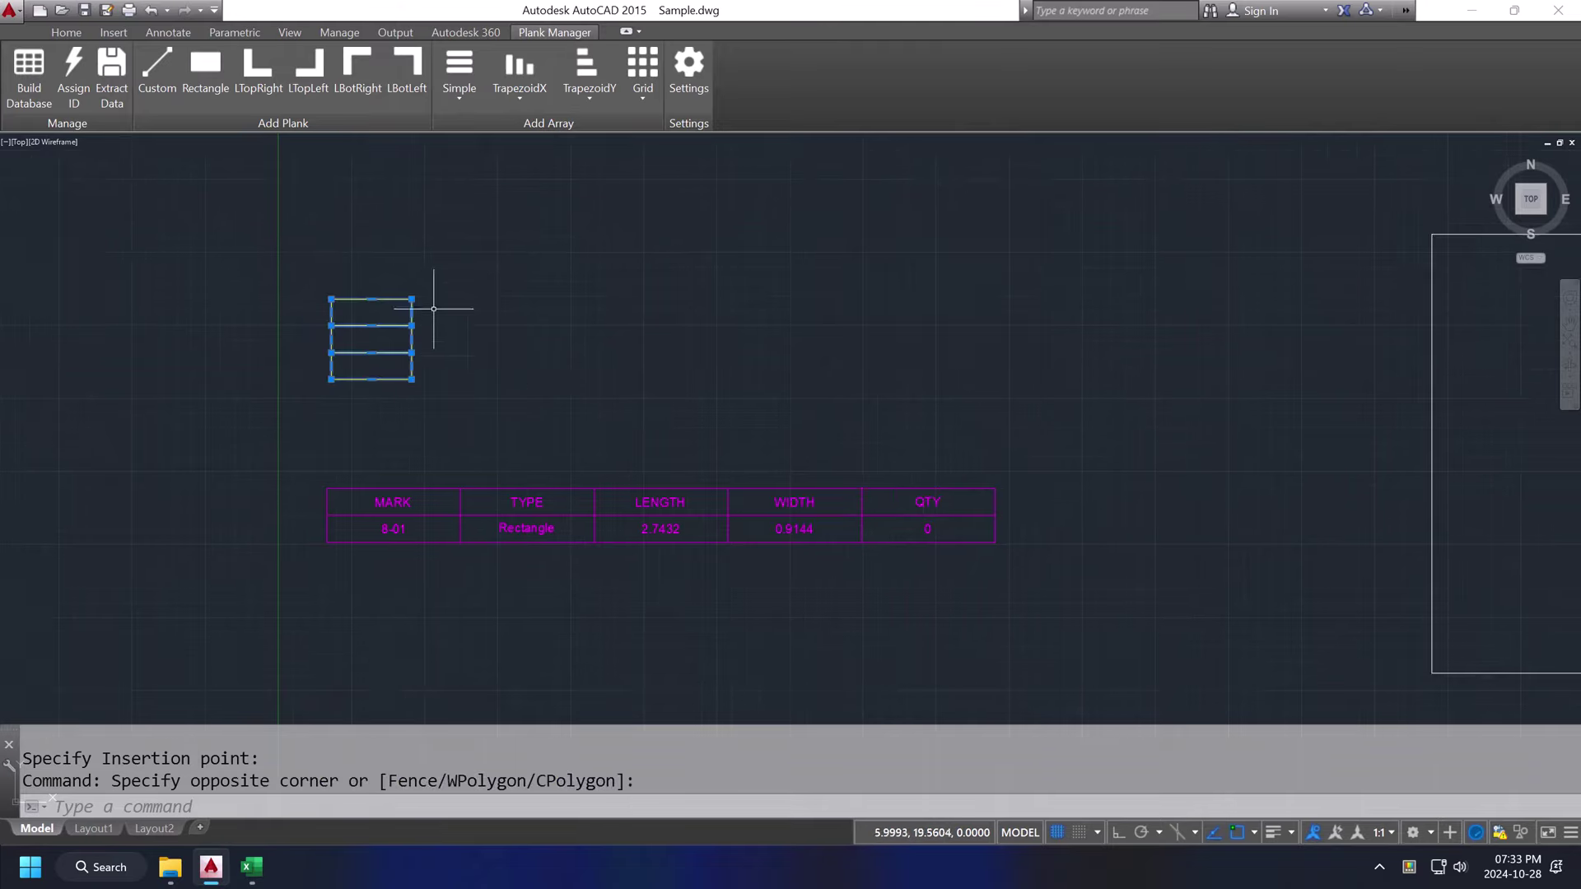
click(76, 67)
scroll(430, 370, up, 2)
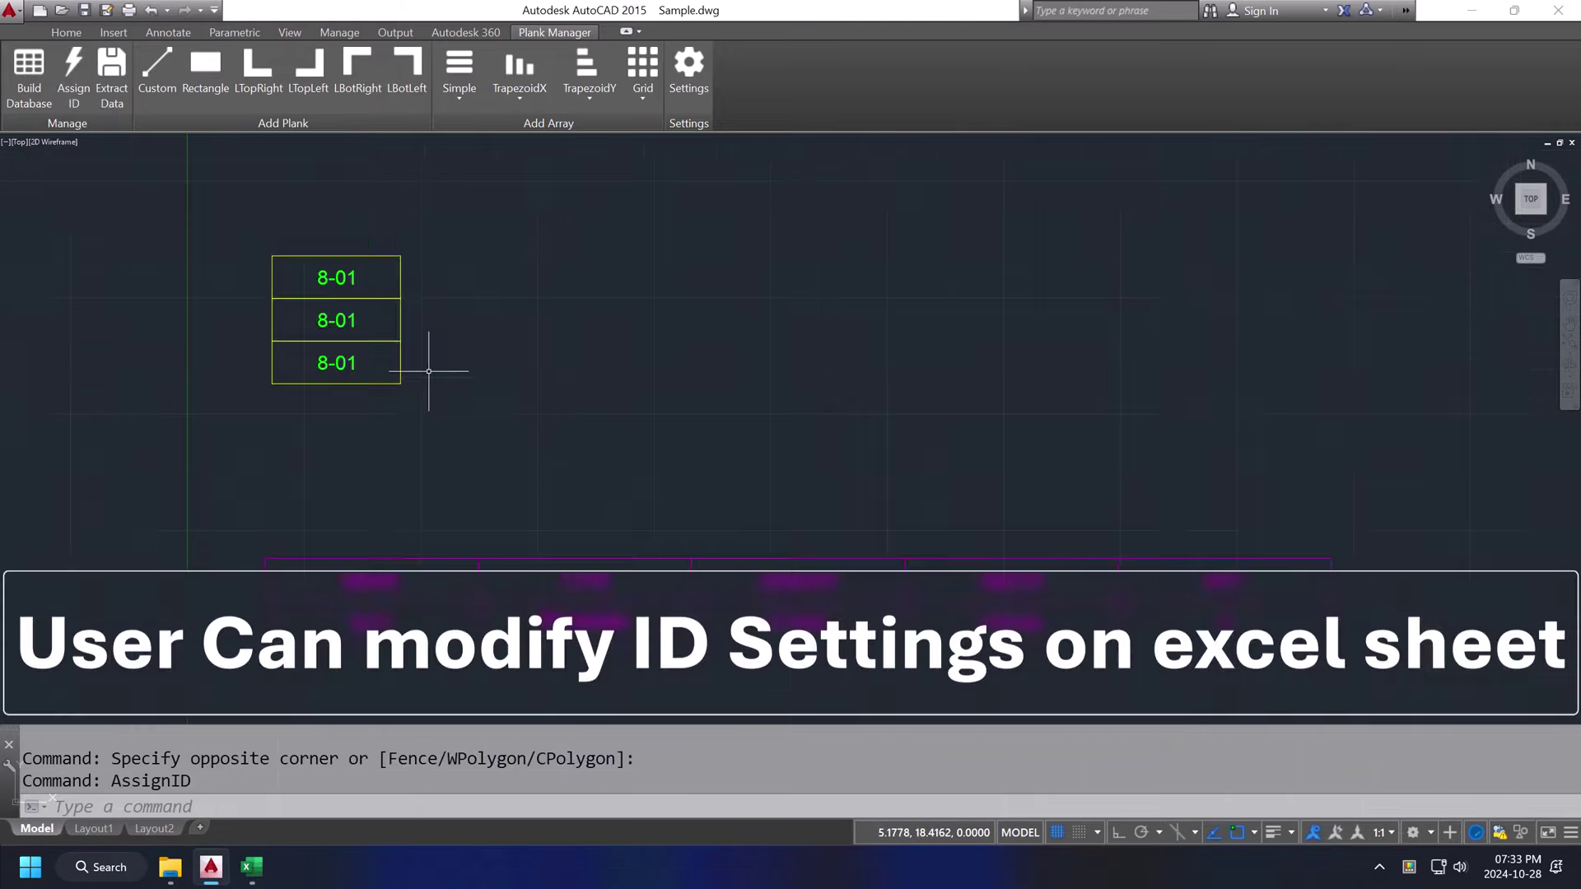
- Examine the plank marks against the mark, length, width and quantity entries in the database table
middle_drag(519, 377, 494, 311)
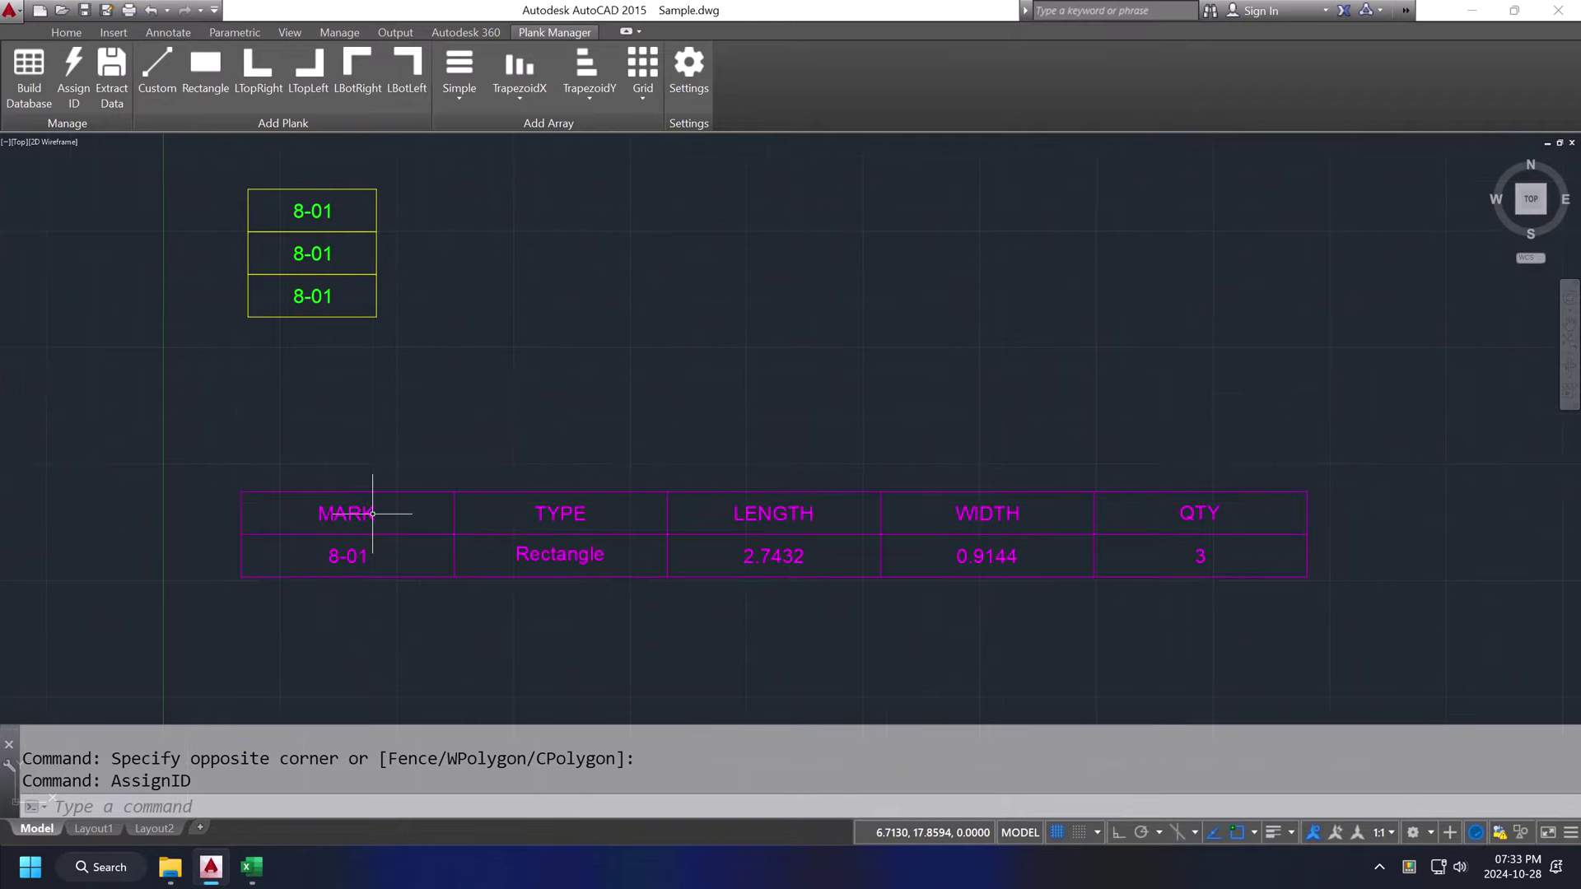
click(1214, 564)
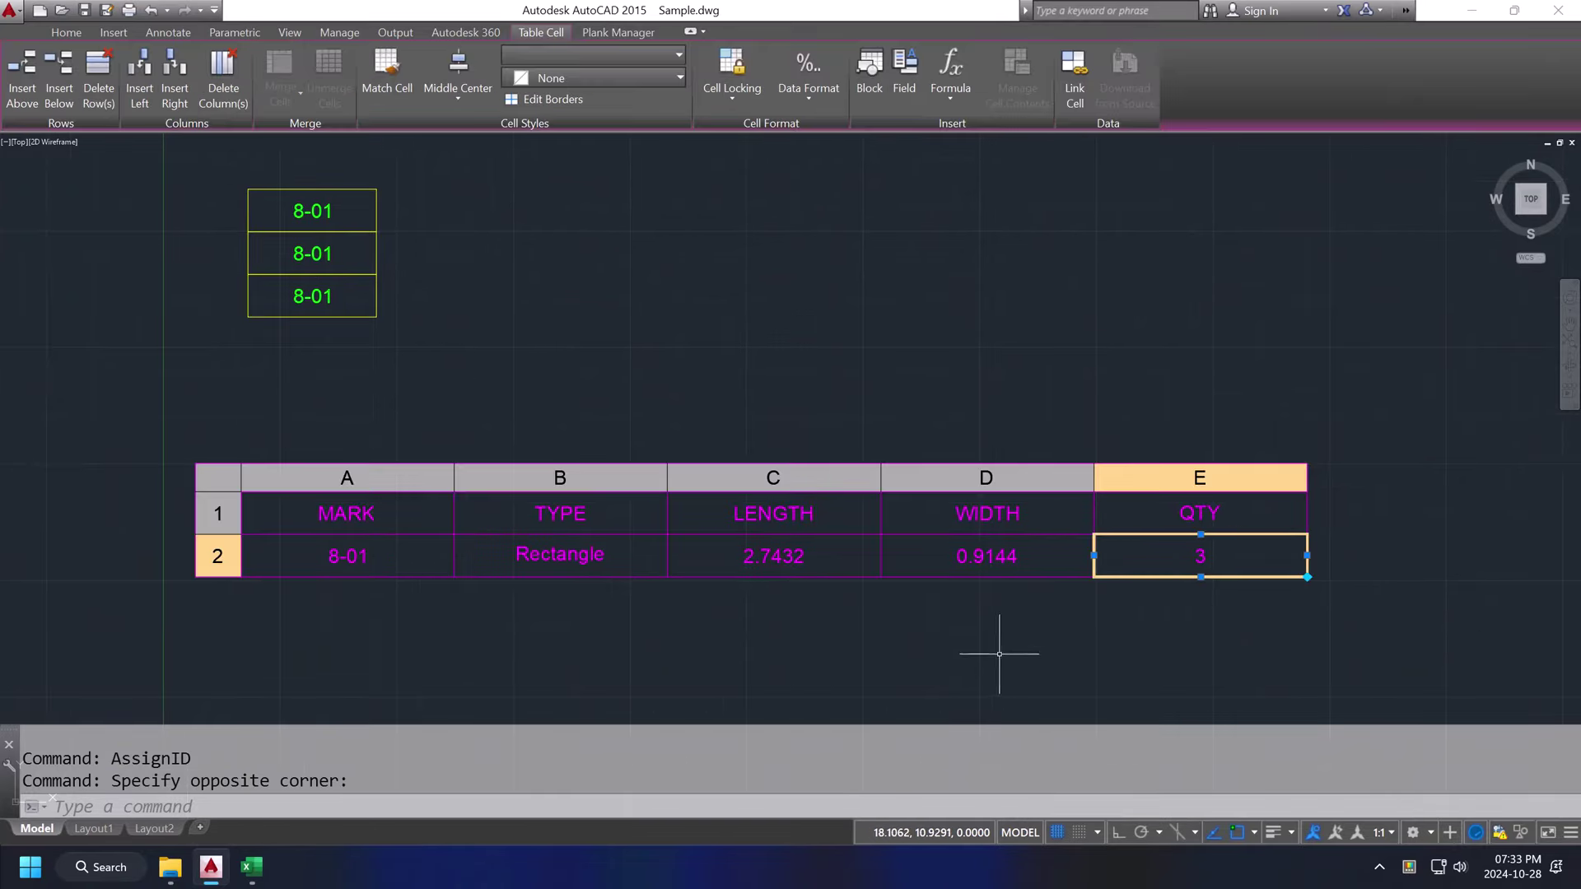
key(Escape)
scroll(807, 620, down, 2)
click(848, 583)
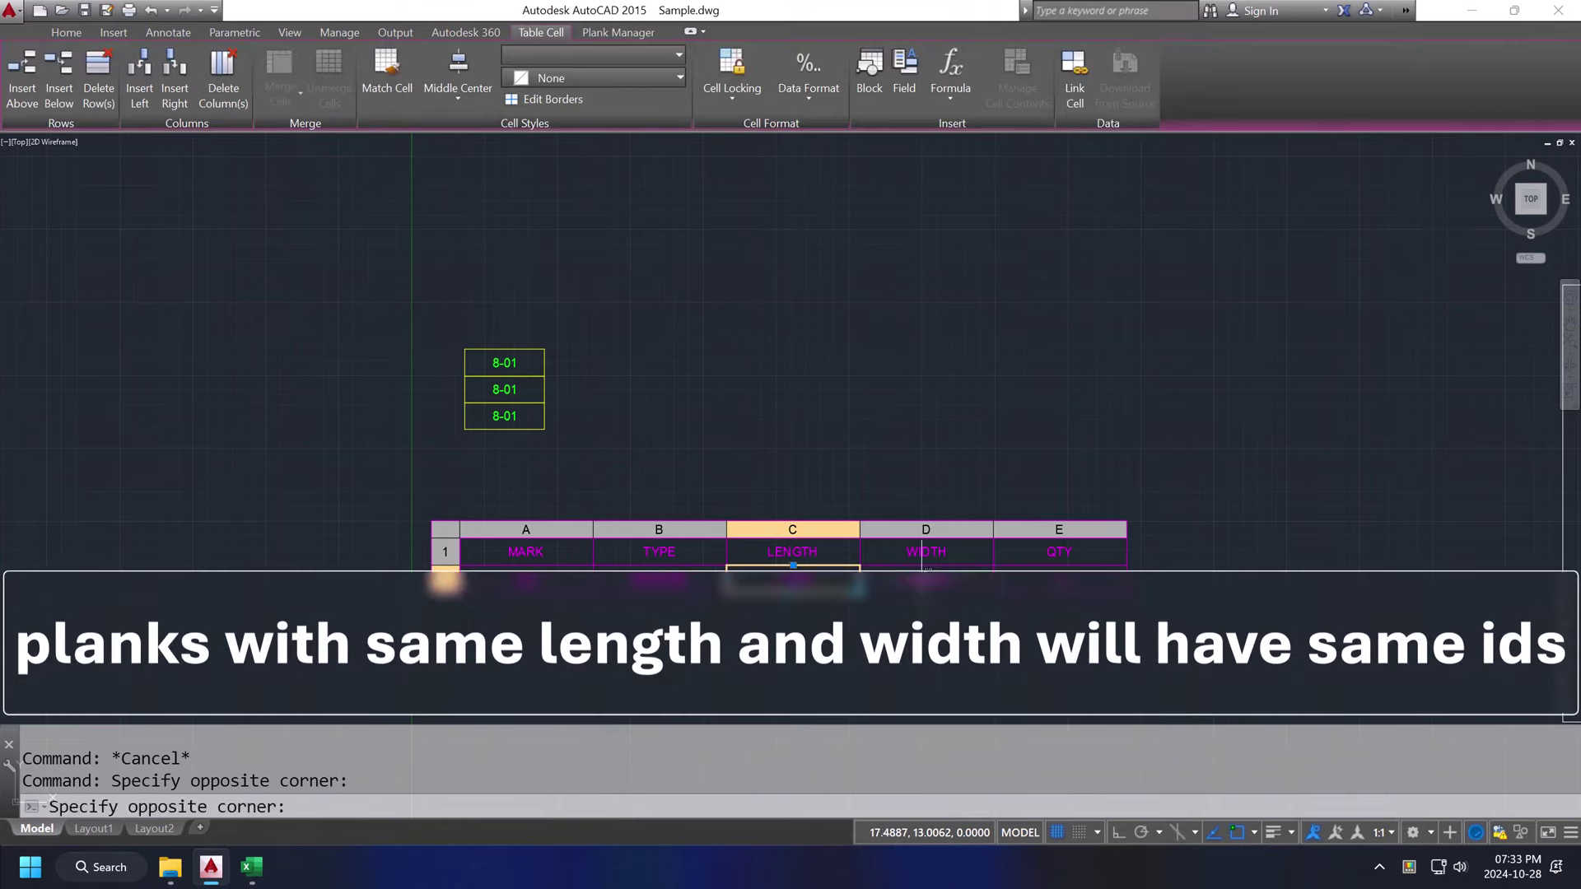
key(Escape)
scroll(570, 448, up, 2)
middle_drag(614, 425, 603, 385)
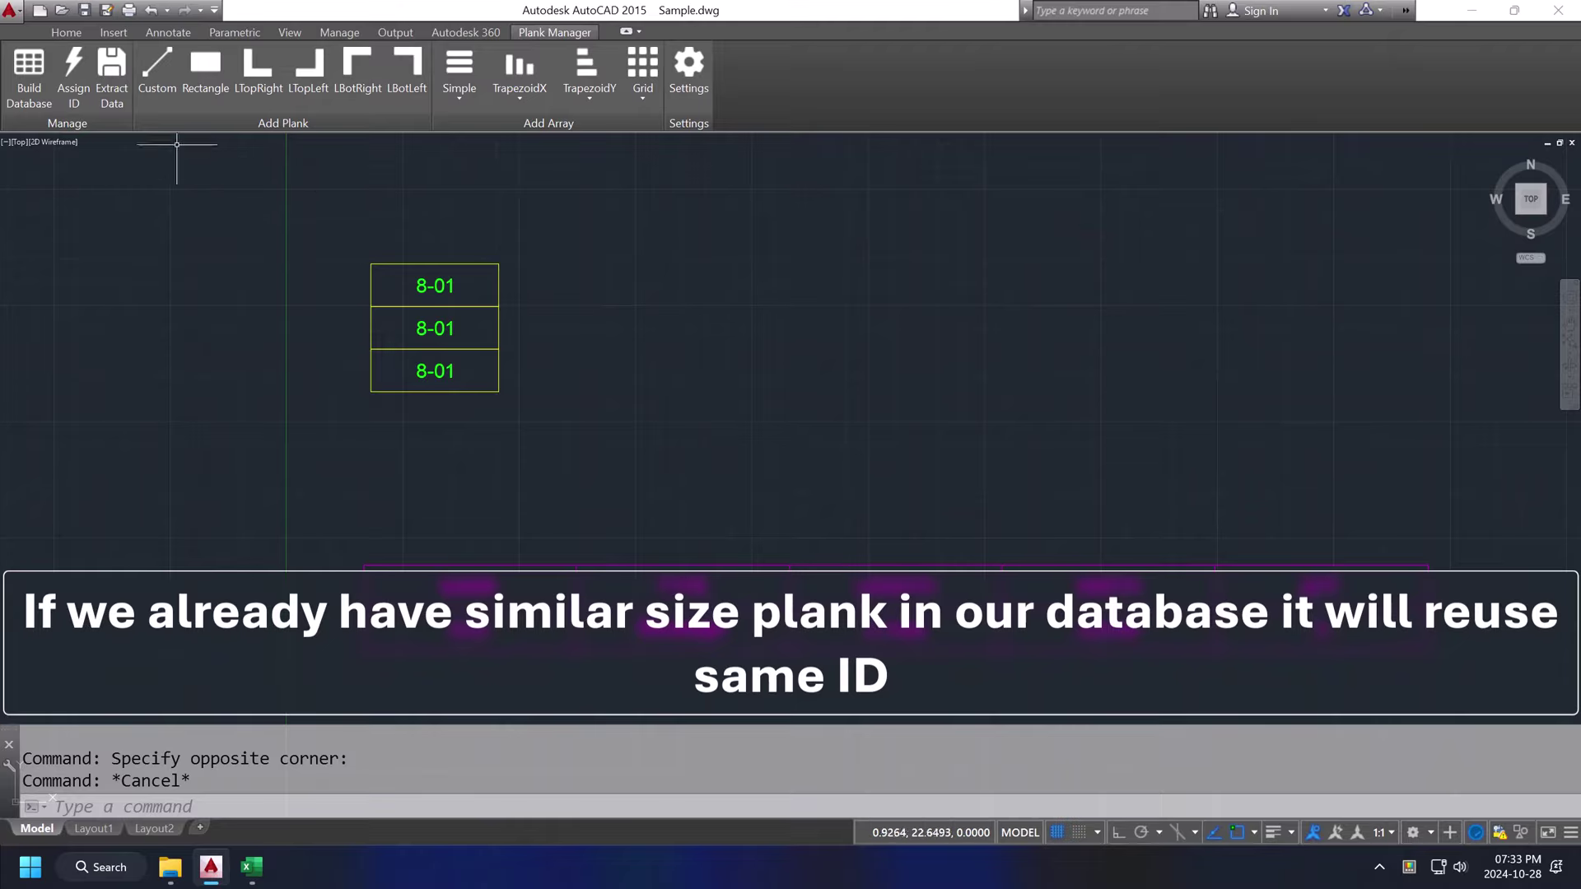
mouse_move(577, 282)
middle_down()
mouse_move(553, 308)
mouse_move(555, 254)
middle_up()
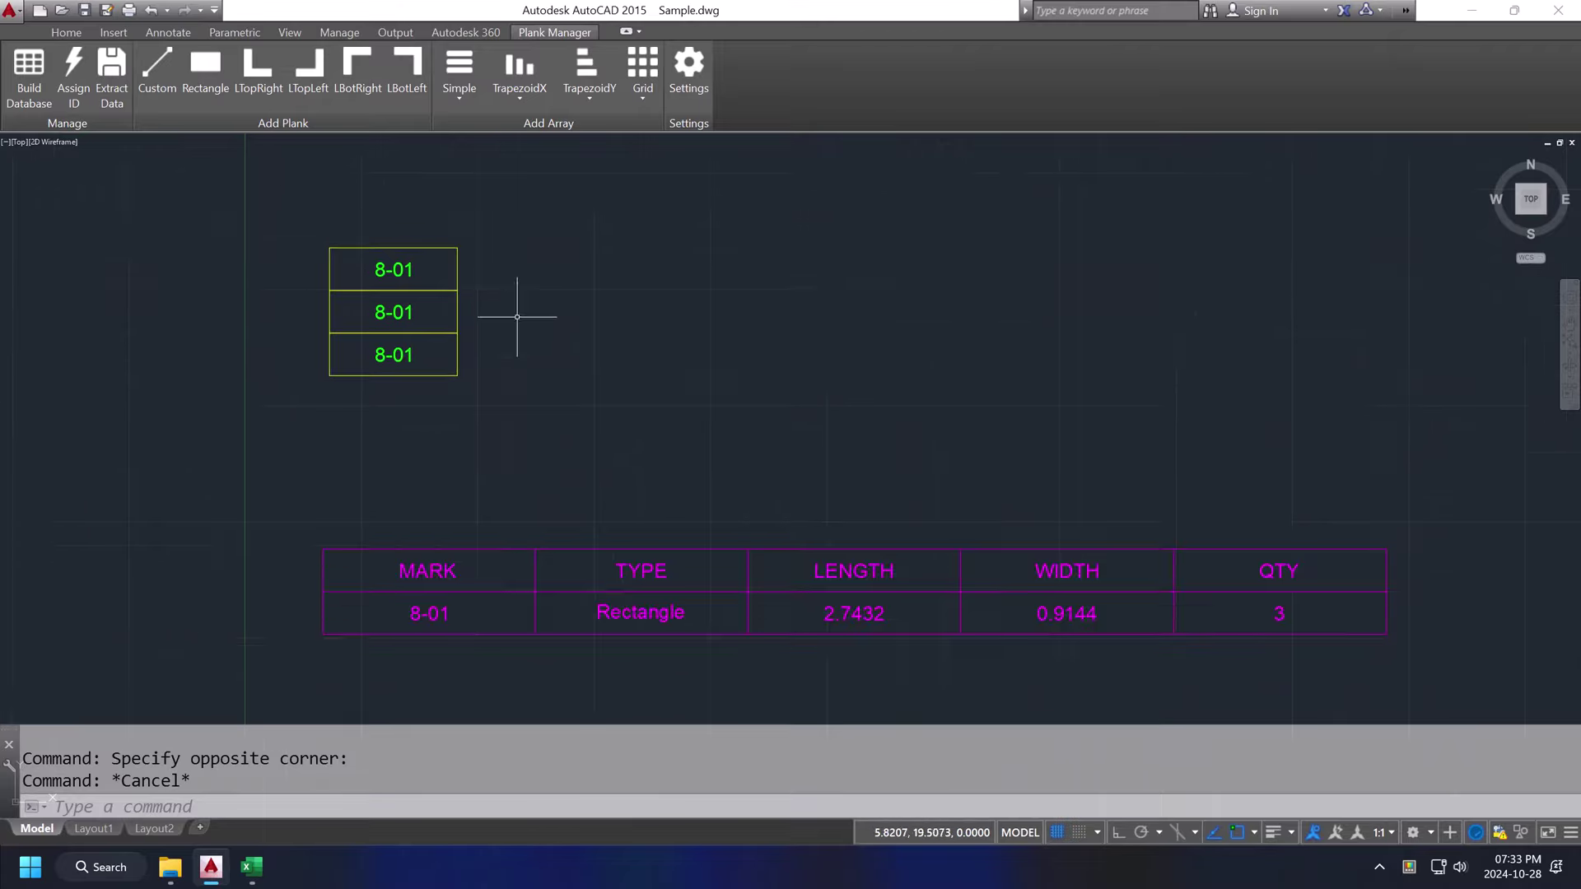
scroll(720, 357, down, 2)
middle_drag(715, 369, 702, 444)
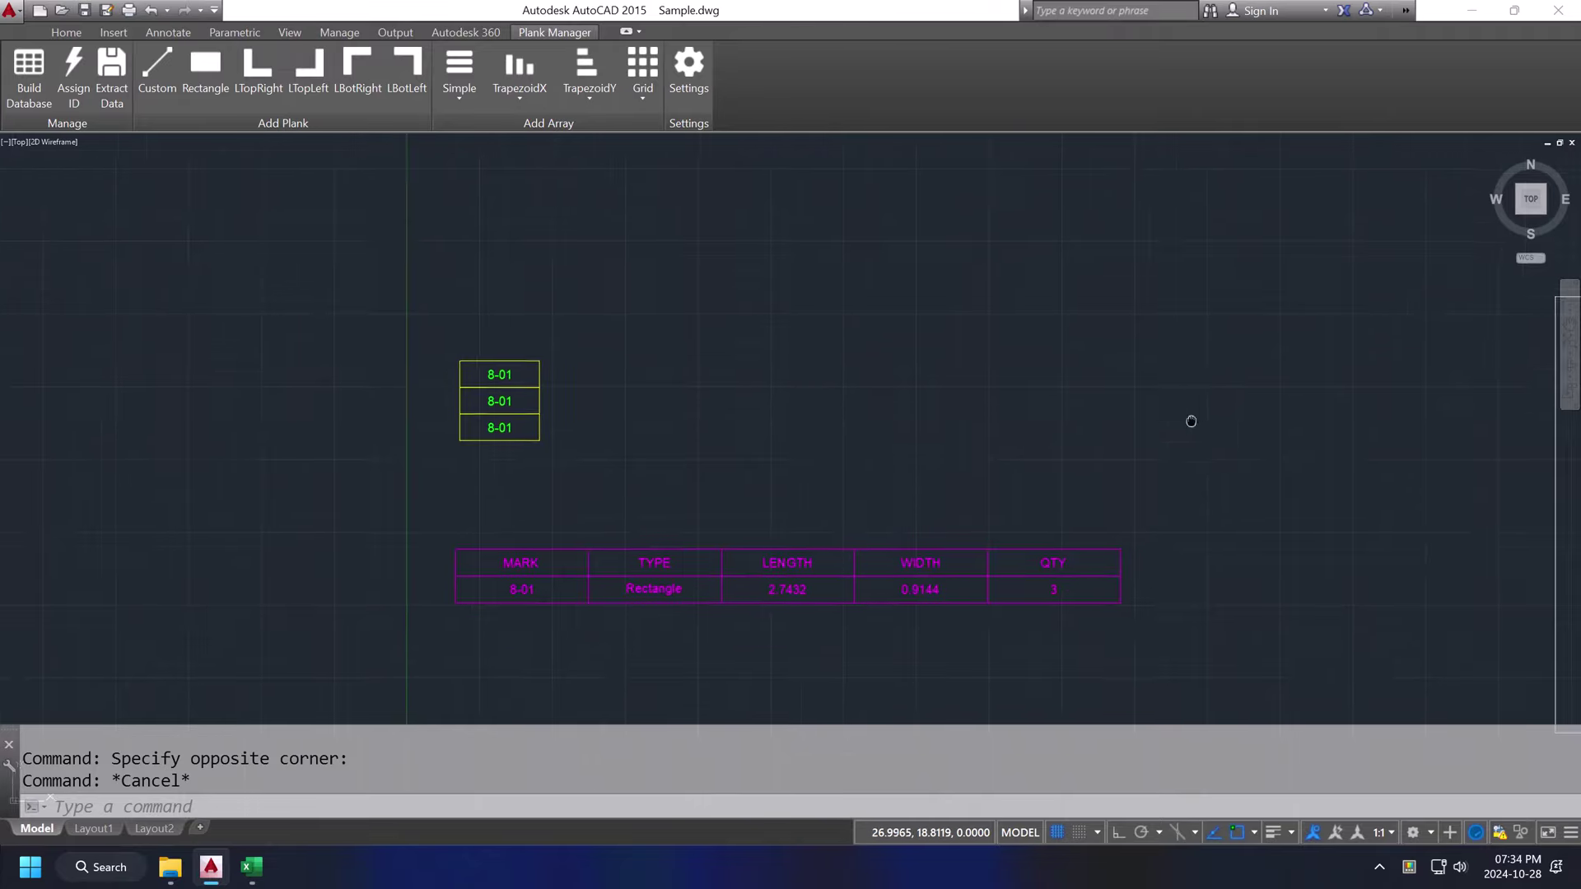
middle_drag(1174, 423, 1129, 403)
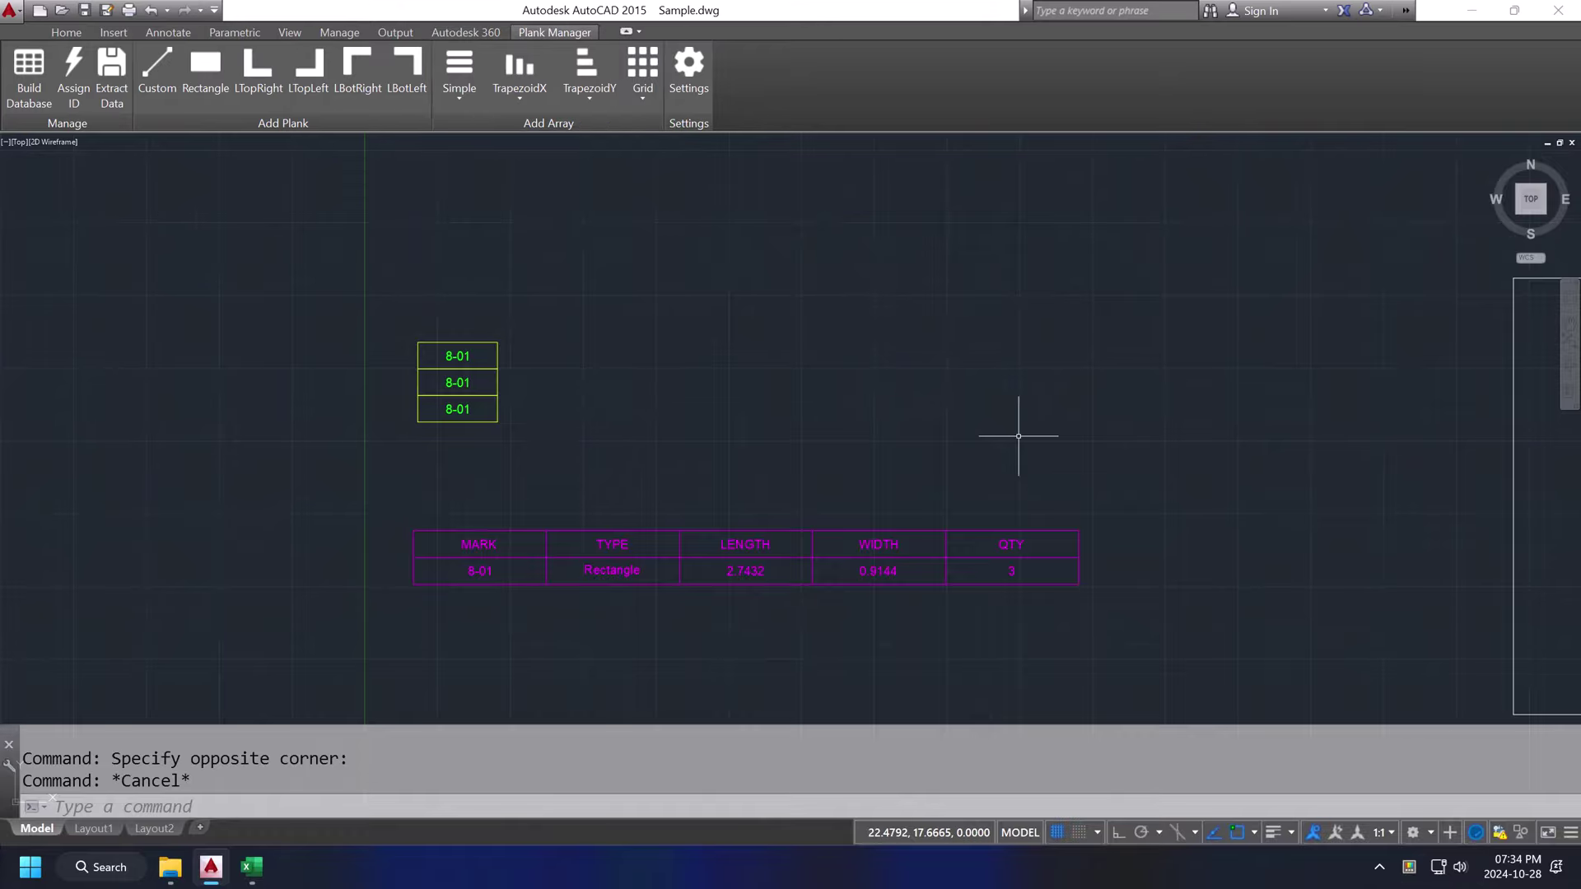
- Add an LTopRight corner plank beside the rectangular stack and an LTopLeft corner plank next to it
key(Escape)
middle_drag(369, 164, 253, 162)
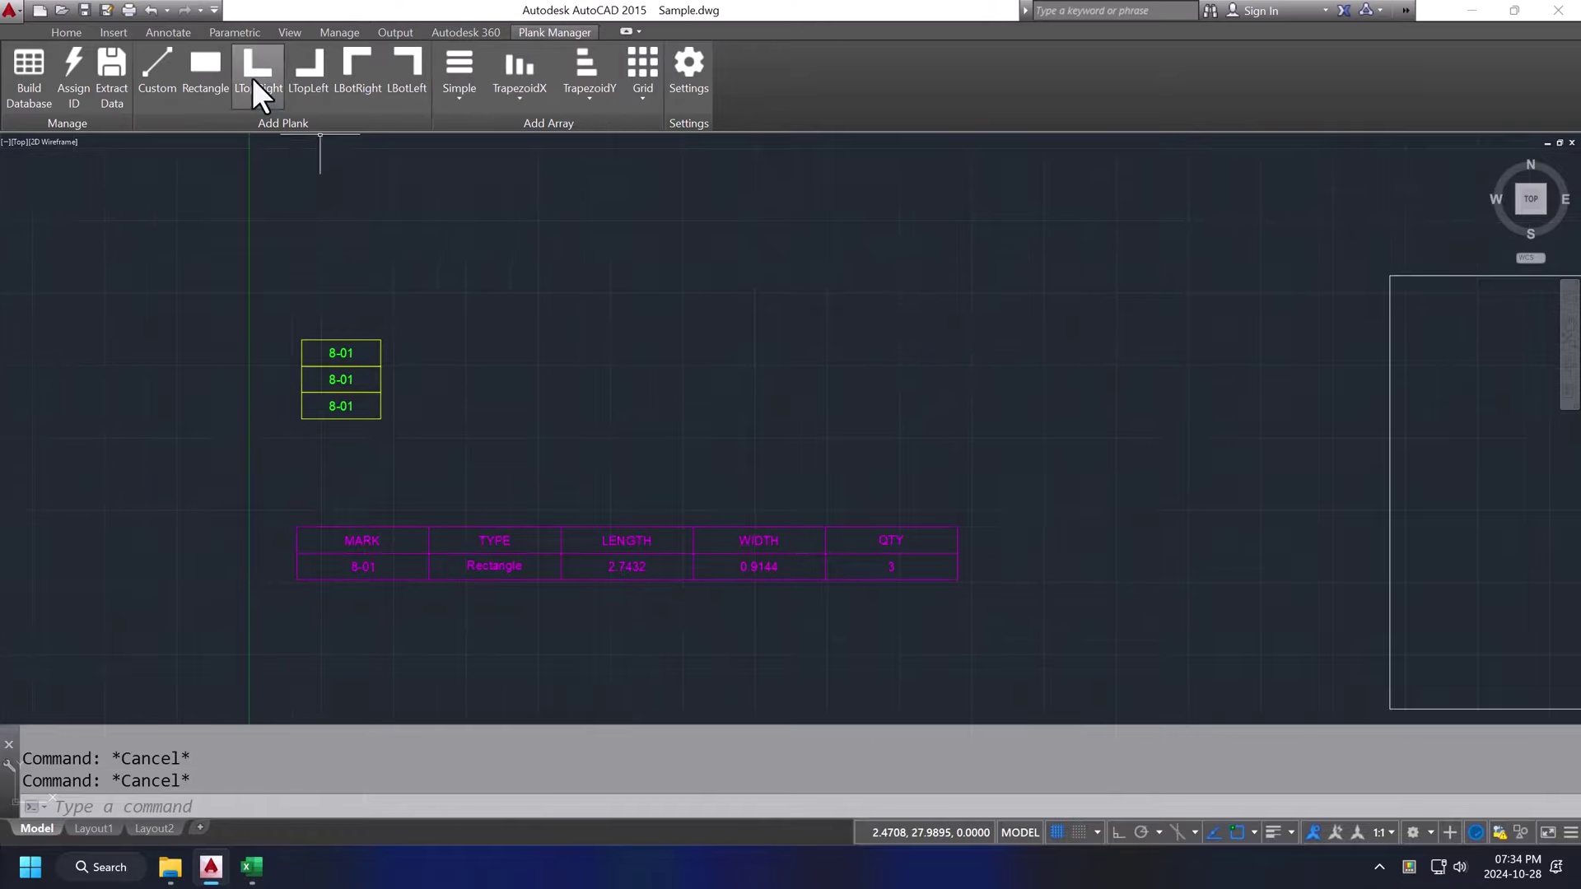
click(258, 70)
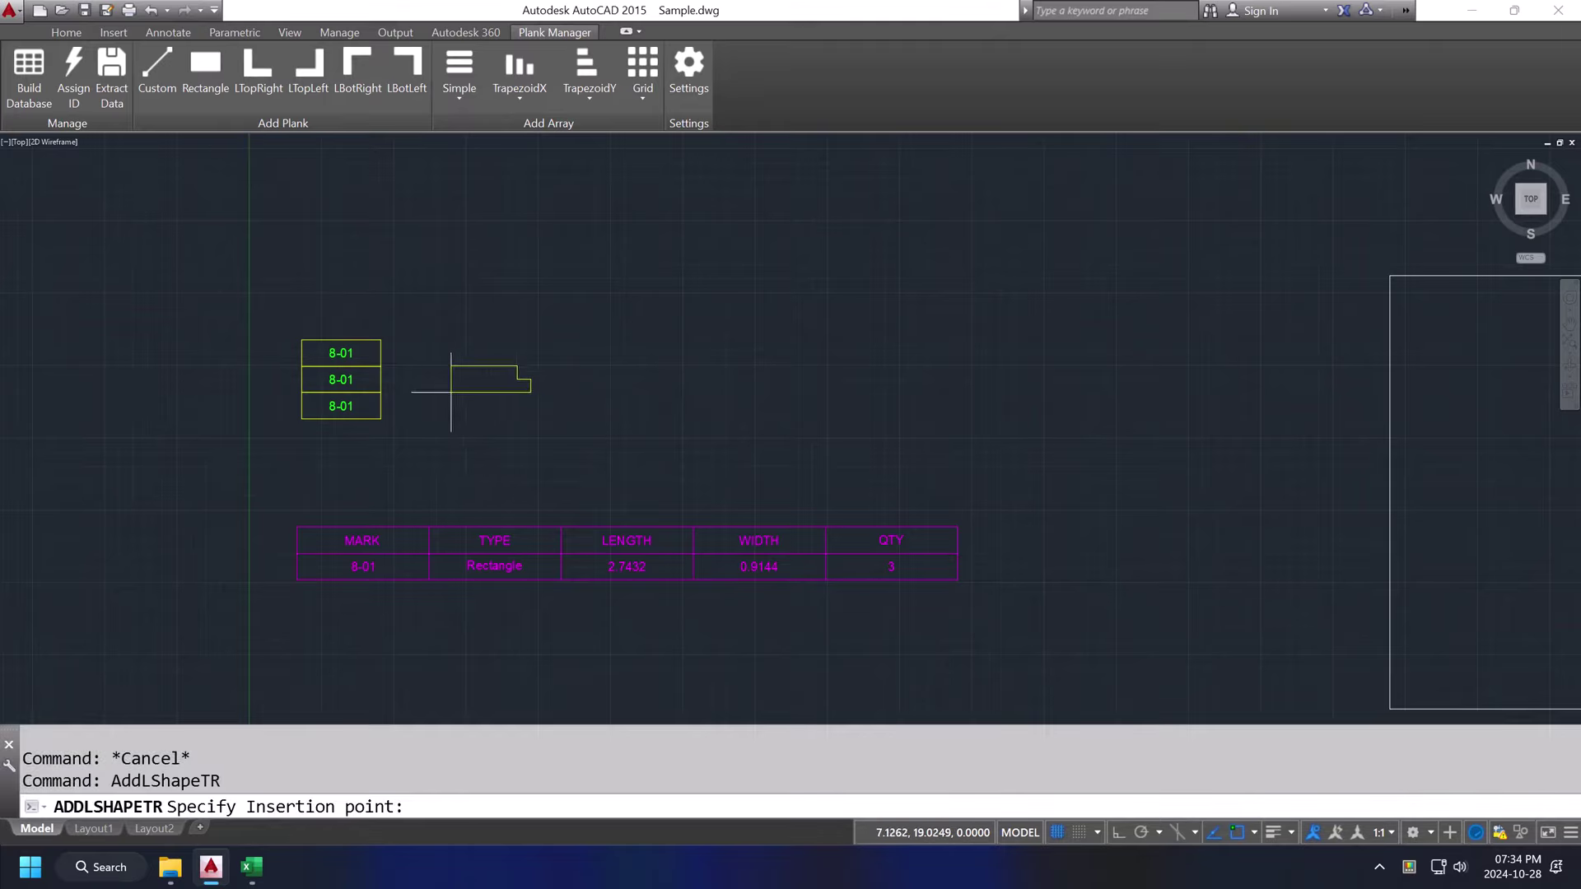
click(433, 370)
click(305, 52)
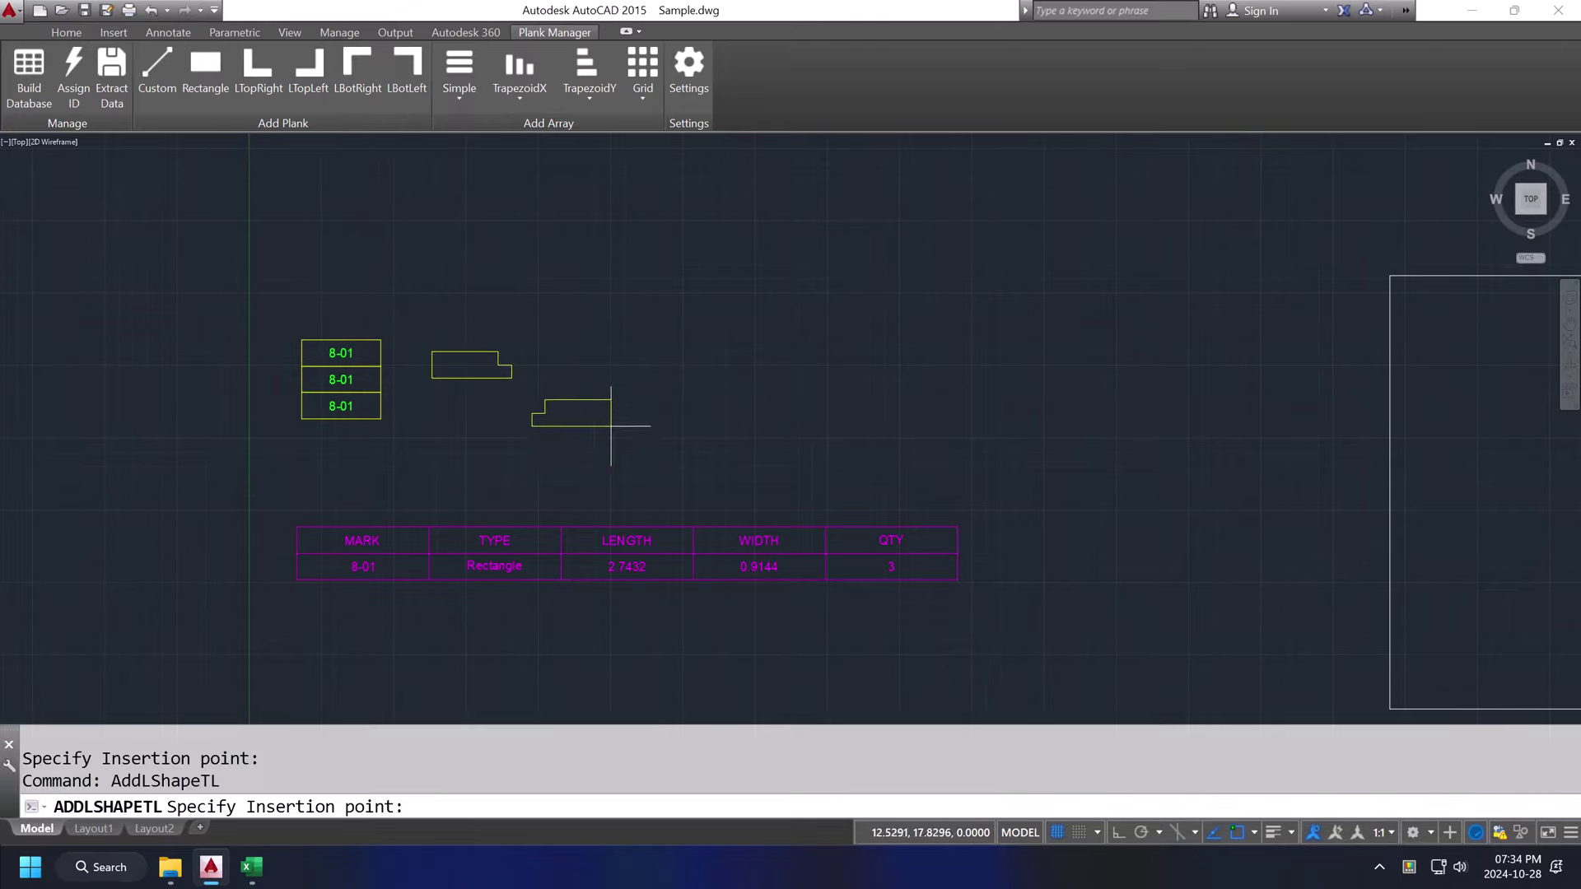
click(627, 364)
- Add two LBotRight corner planks, one below each of the top-notched corner planks
click(378, 74)
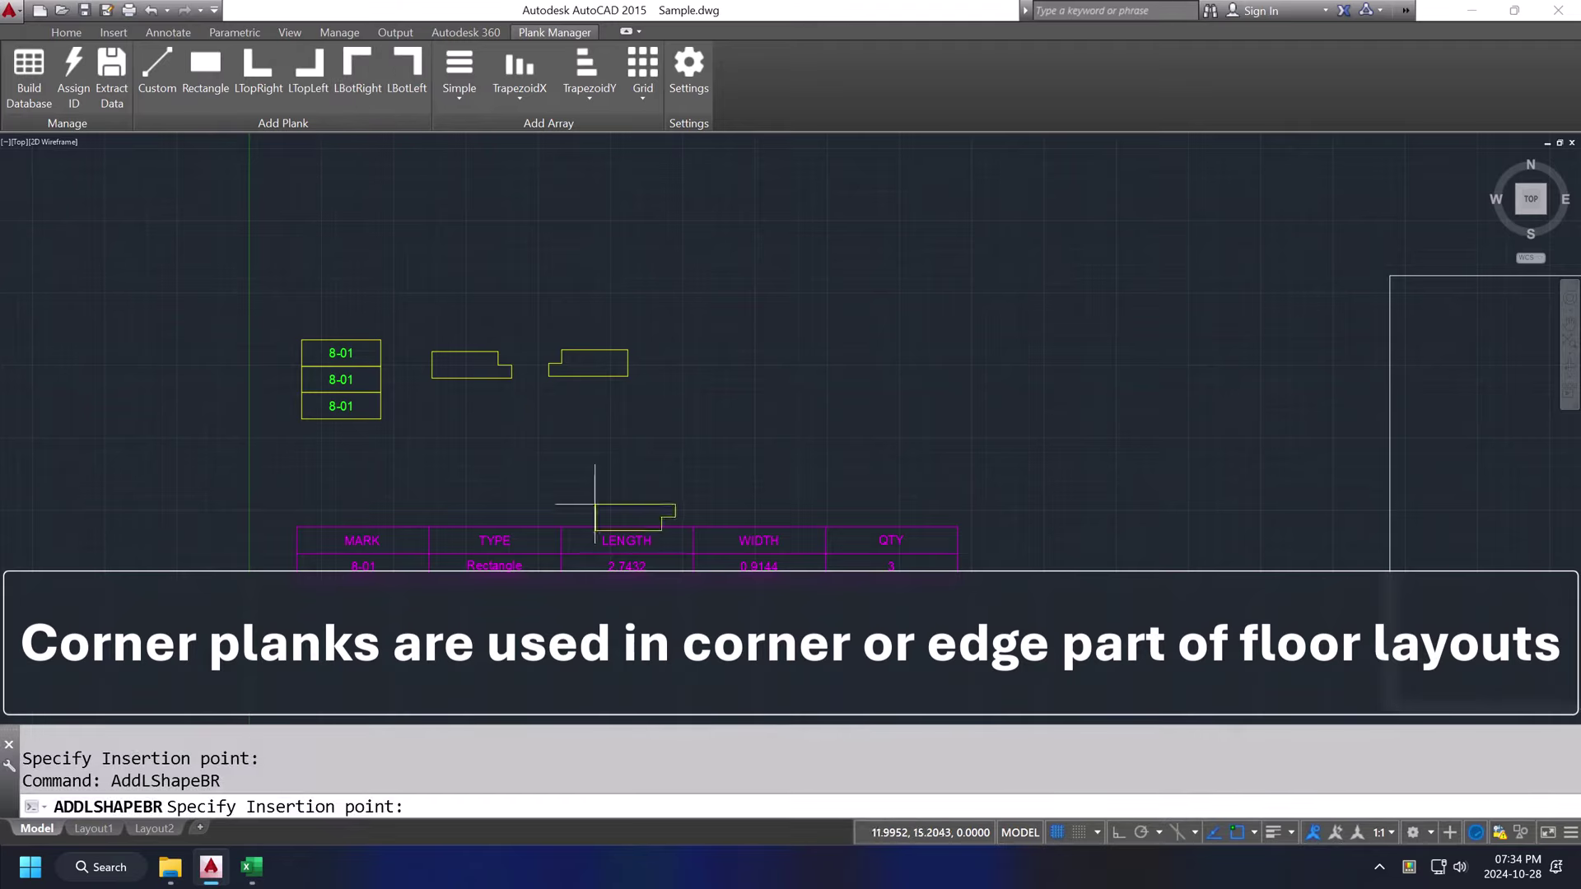
click(432, 397)
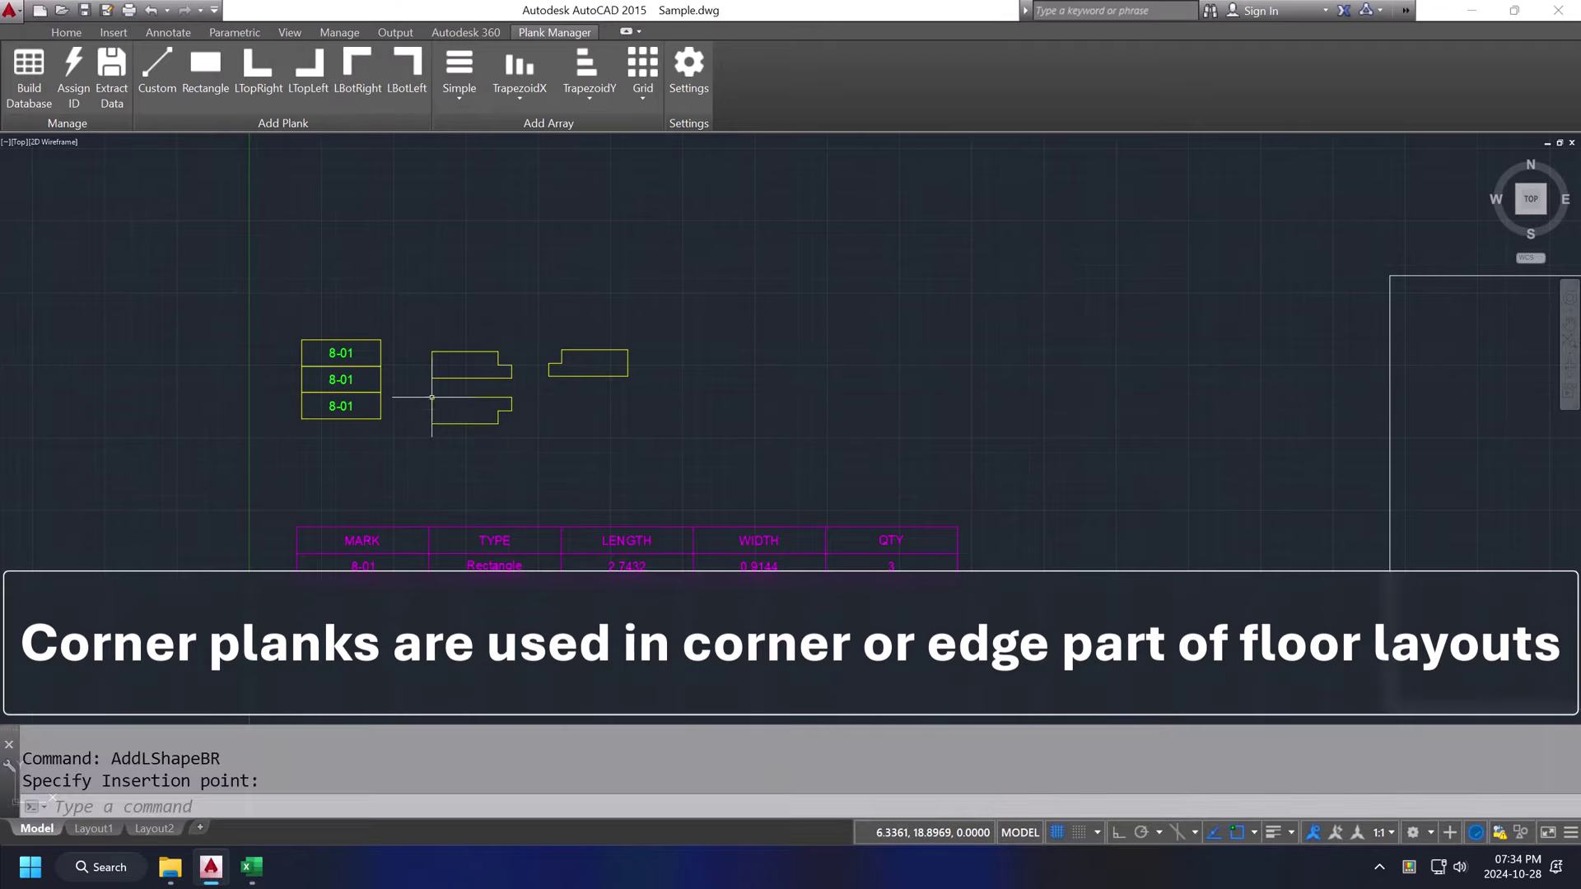
click(349, 69)
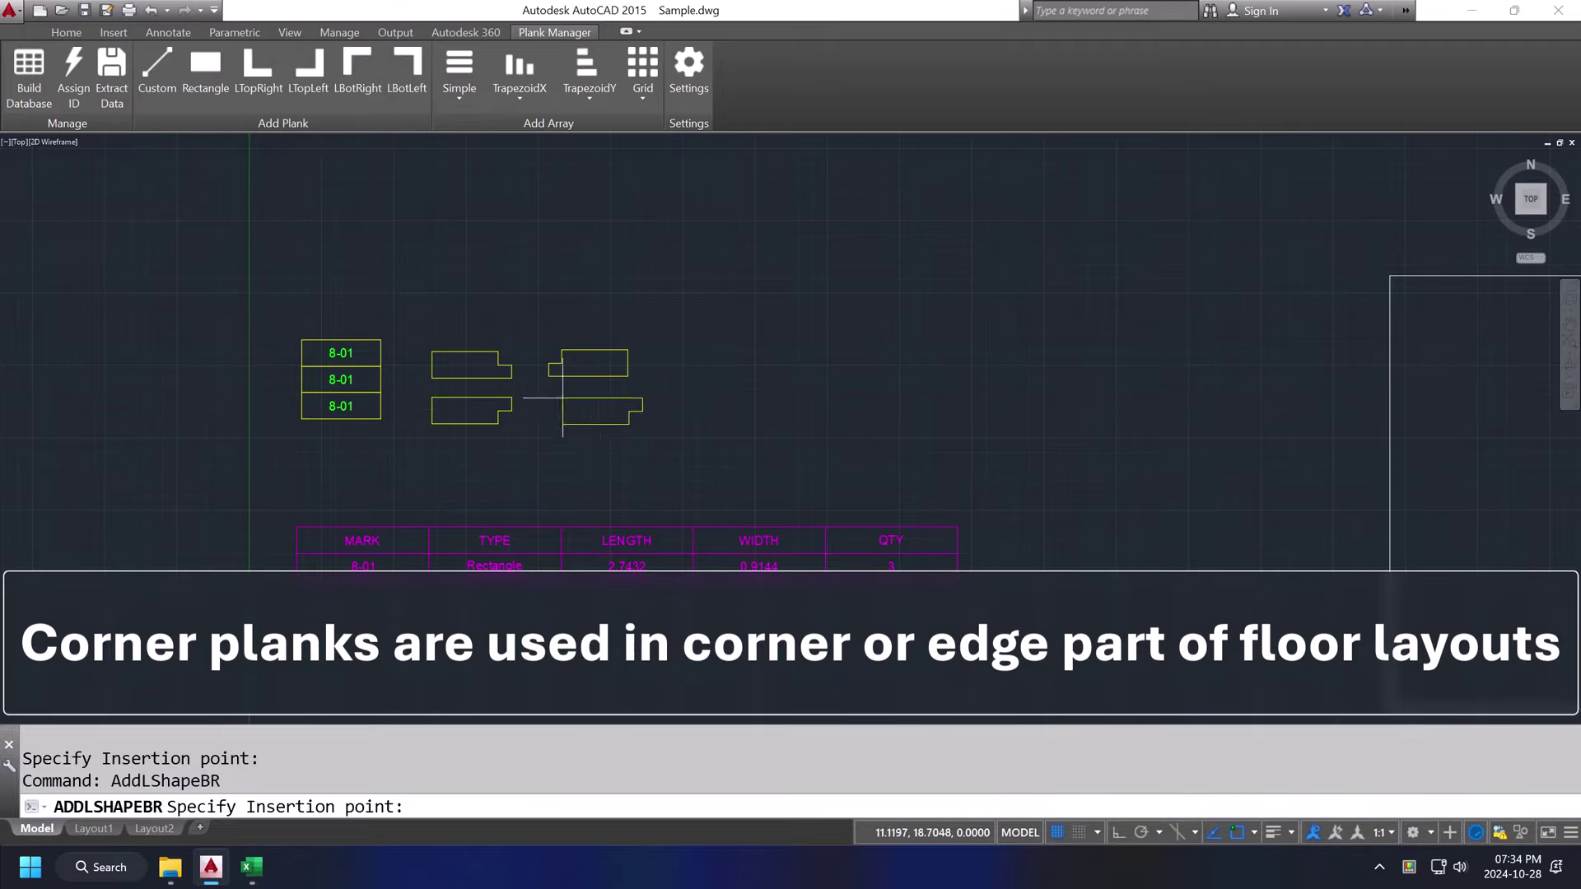
click(548, 398)
scroll(554, 423, up, 2)
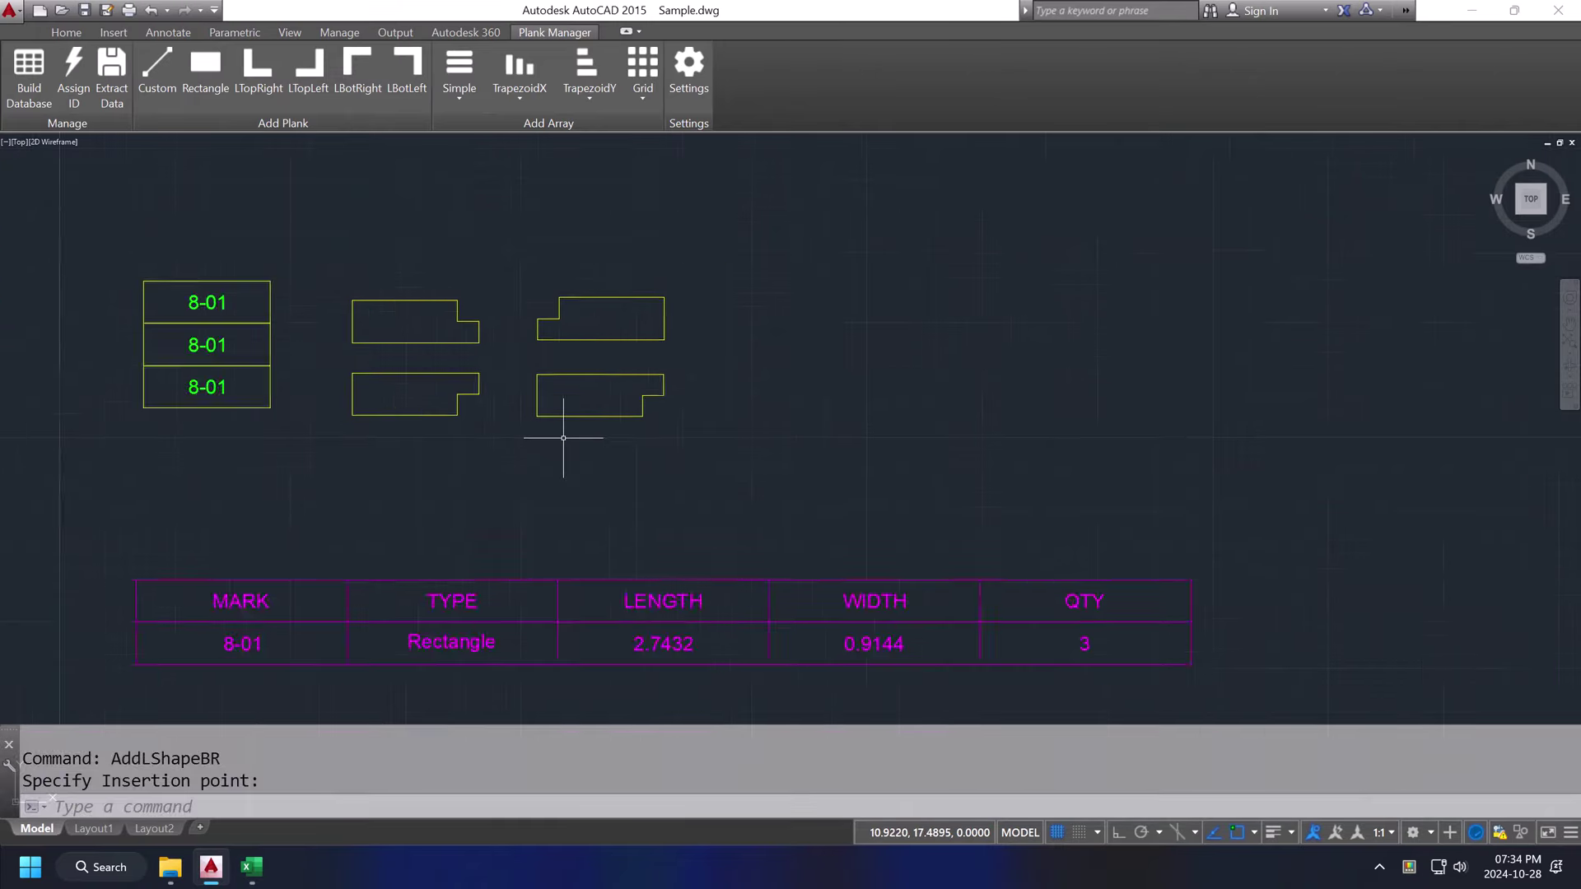
- Assign IDs to the four corner planks beside the rectangular stack
scroll(559, 440, down, 2)
click(394, 316)
click(734, 483)
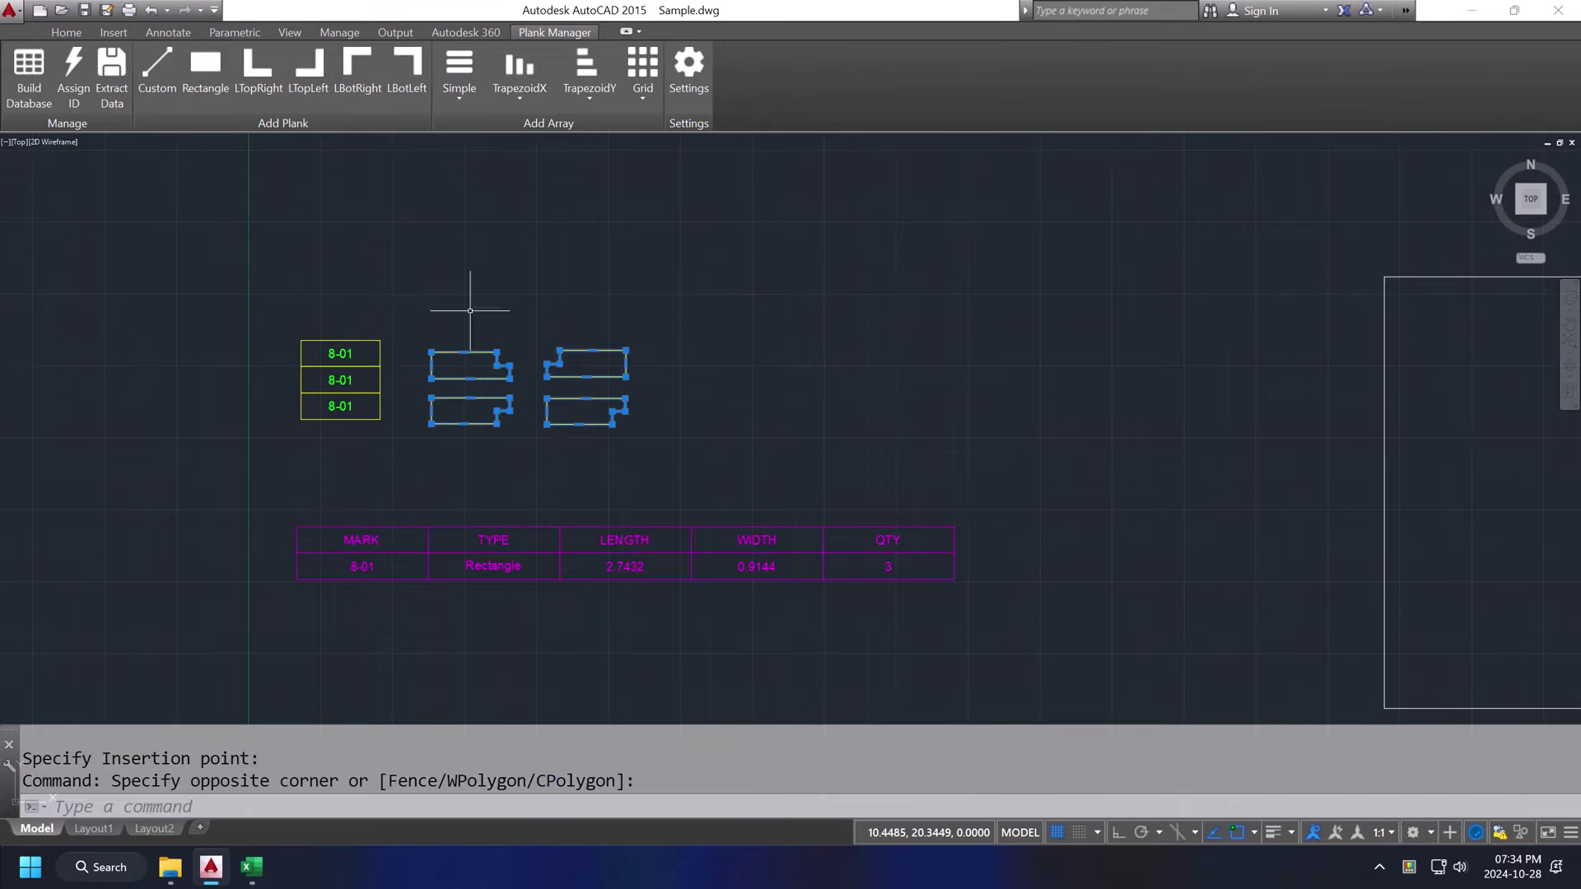
click(77, 82)
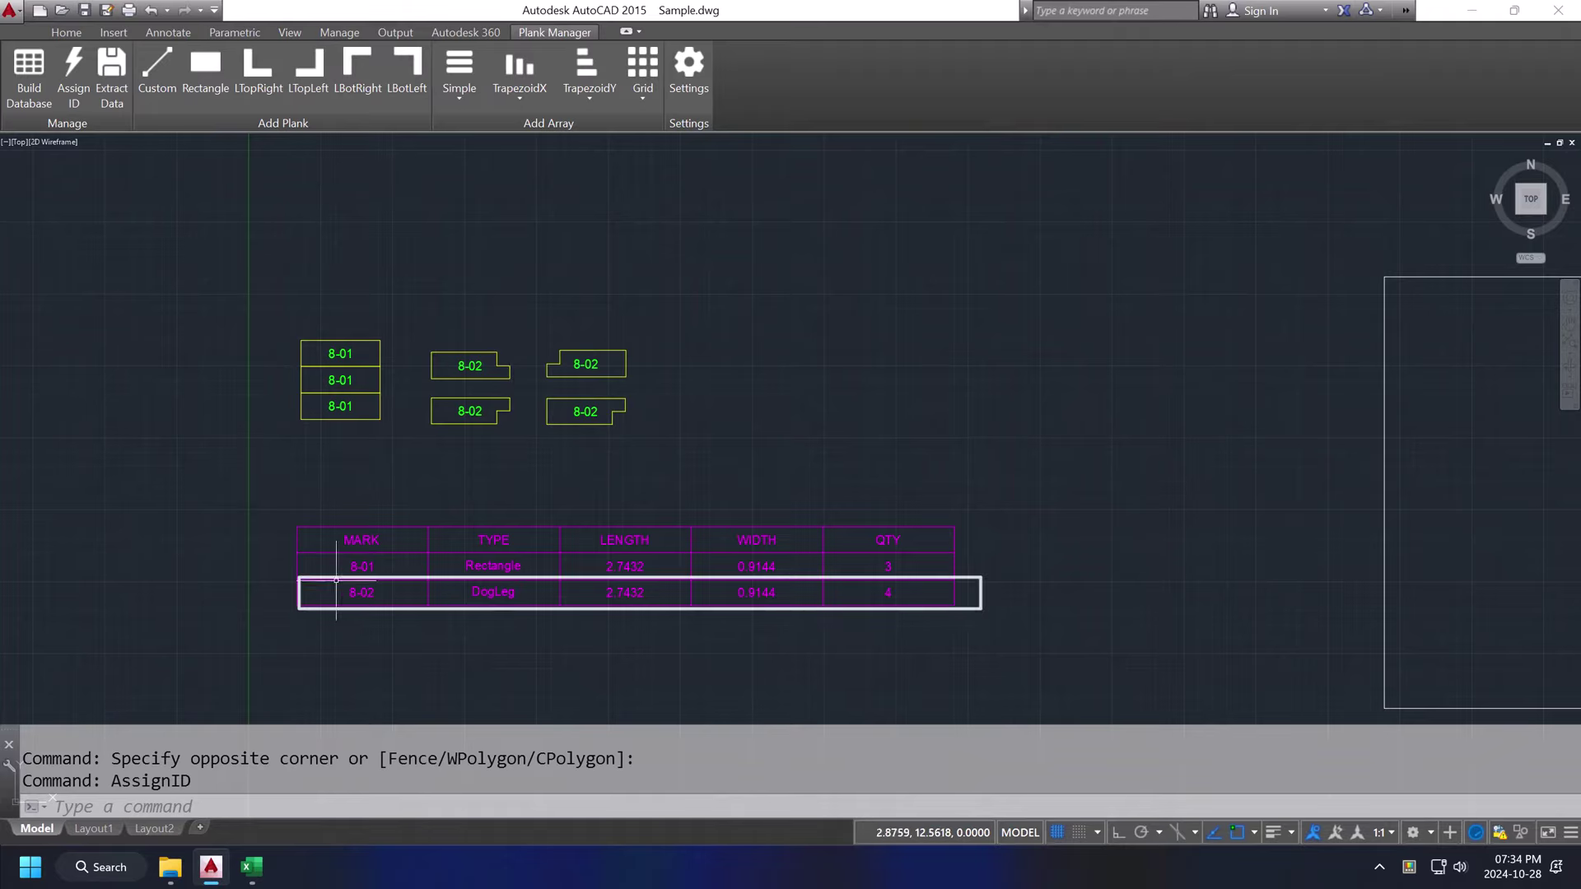
scroll(637, 416, up, 2)
scroll(629, 417, down, 2)
middle_drag(624, 417, 618, 387)
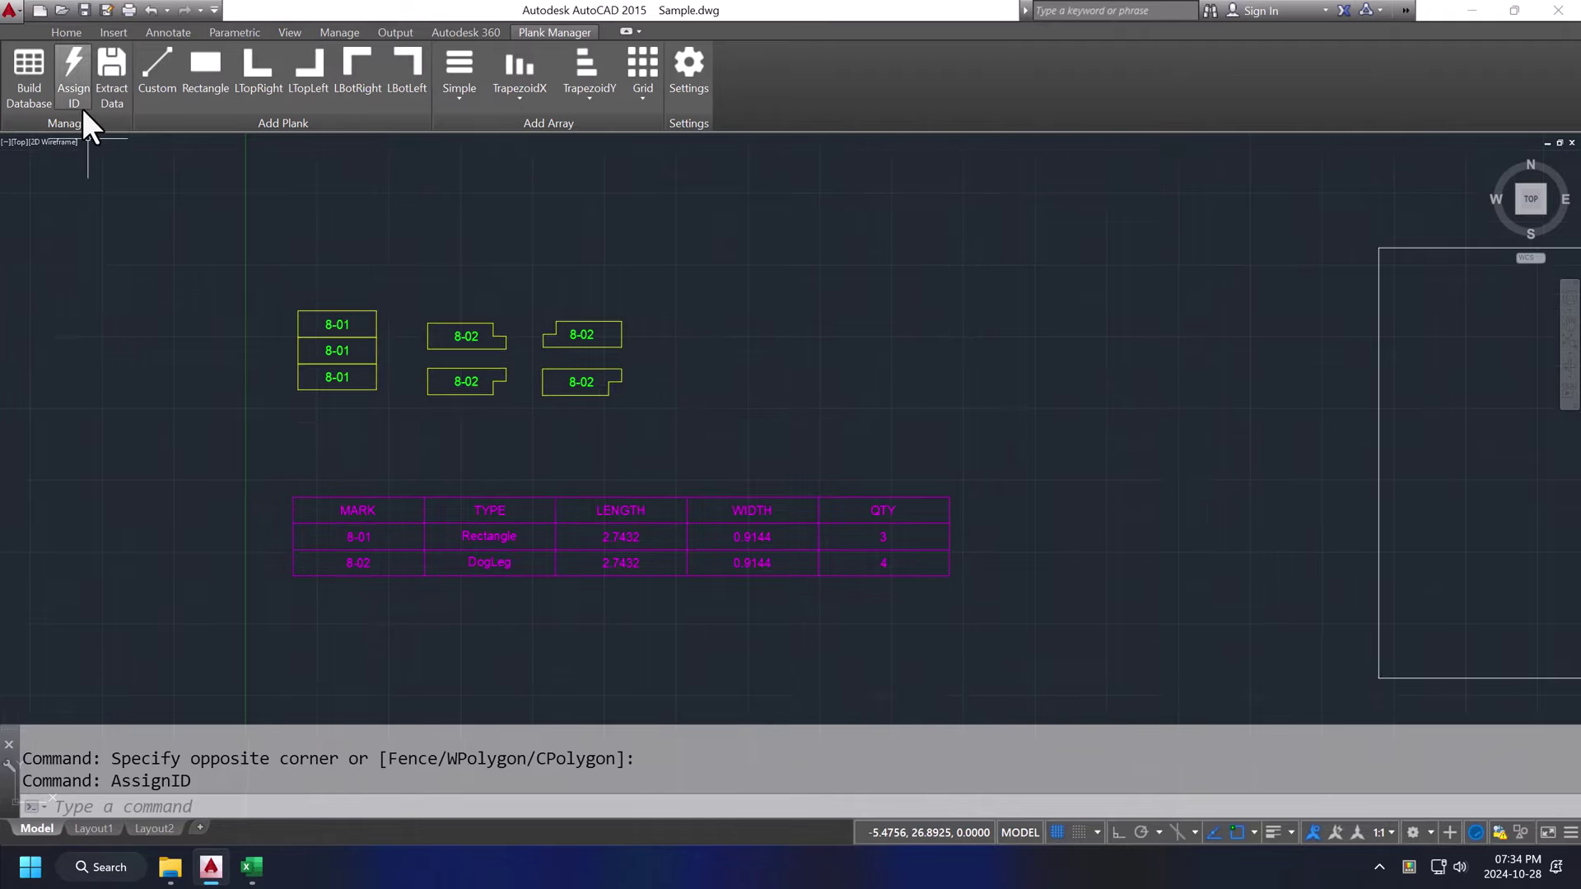
- Draw a custom plank about 3.11 long and 0.91 wide with a step and tapered tip, starting from the LTopLeft plank's end
click(148, 82)
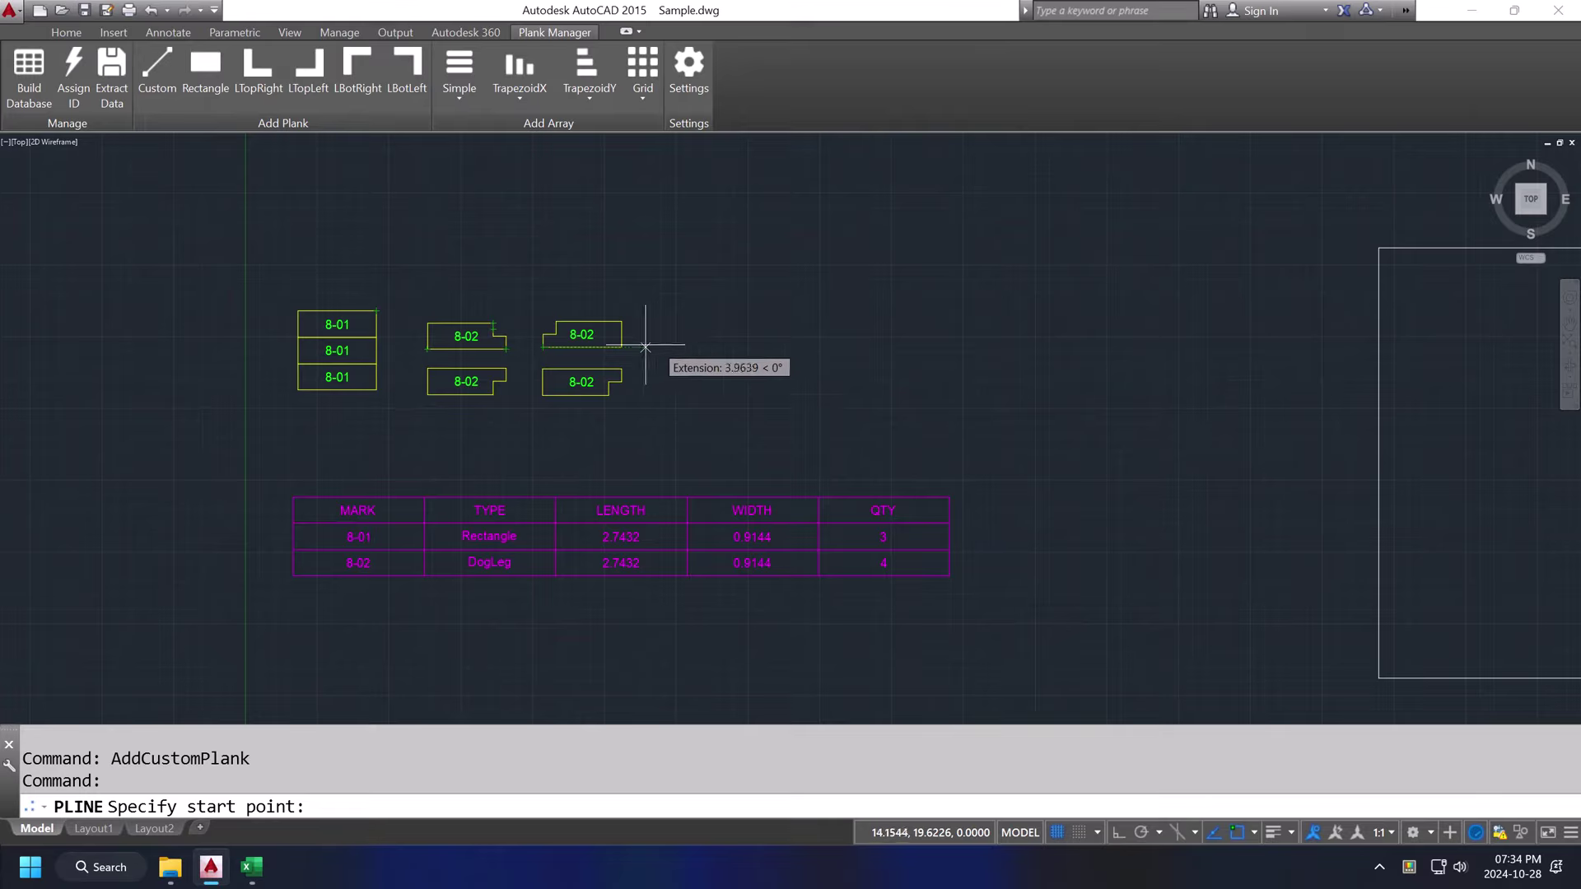
click(624, 329)
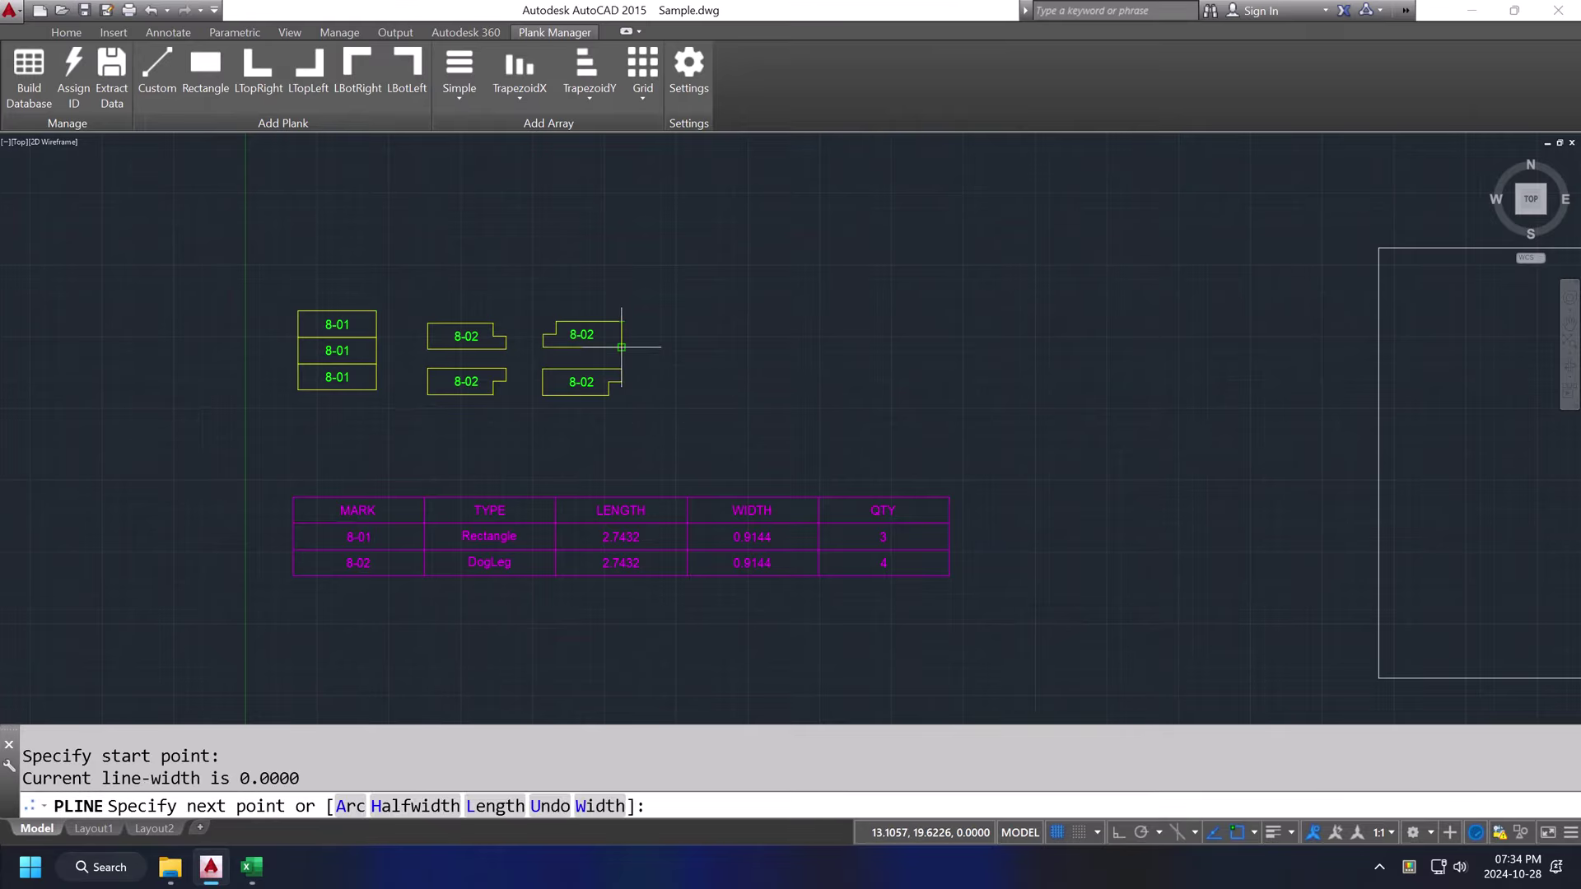
click(622, 347)
click(715, 346)
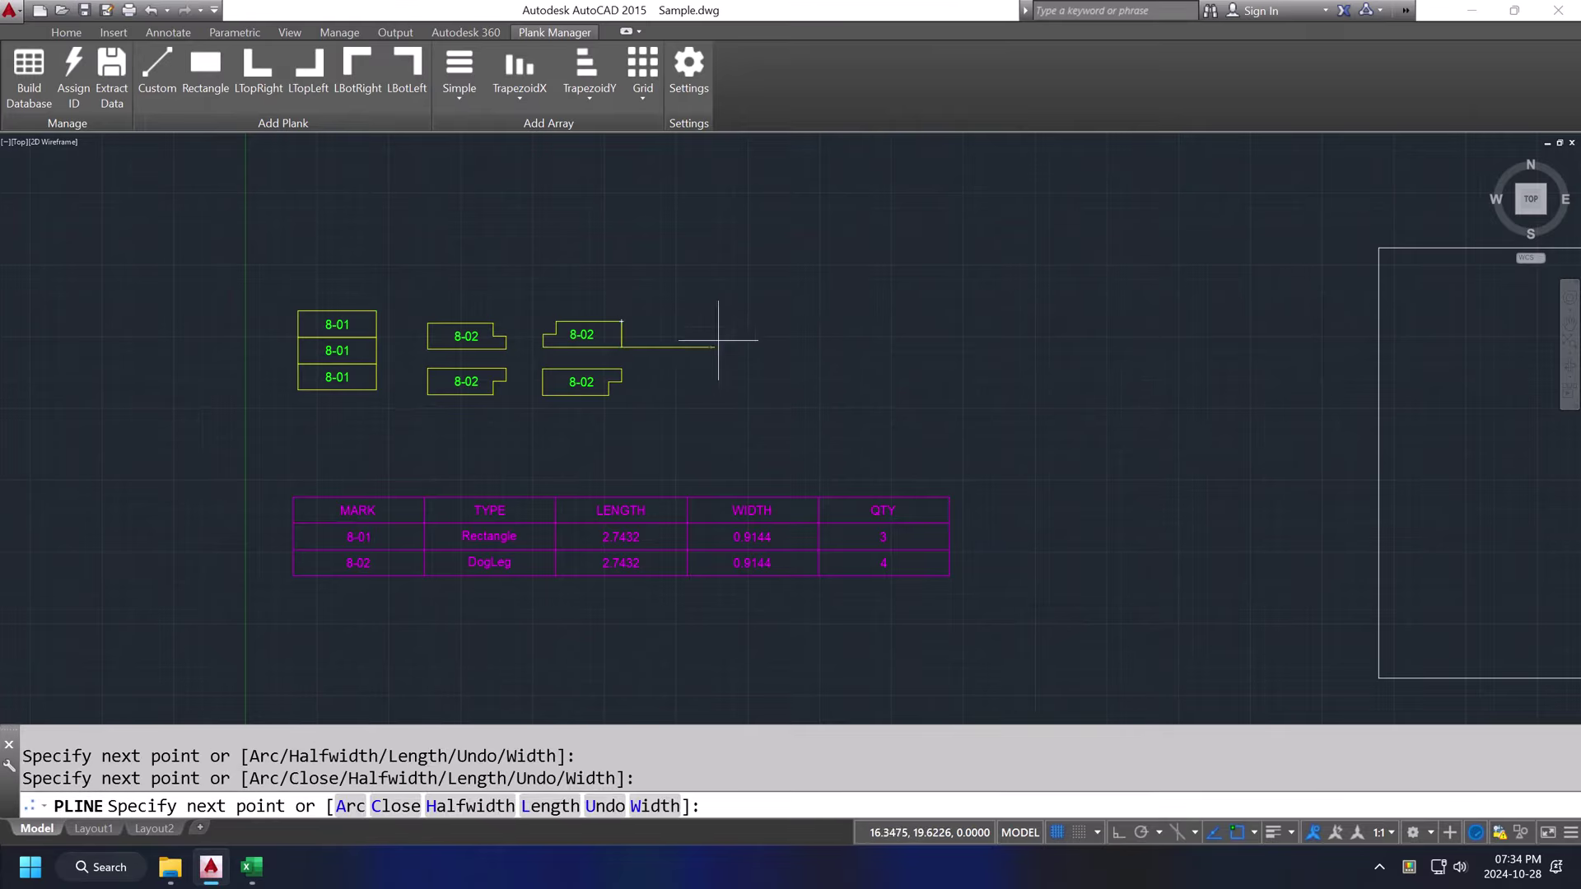
click(662, 332)
click(662, 321)
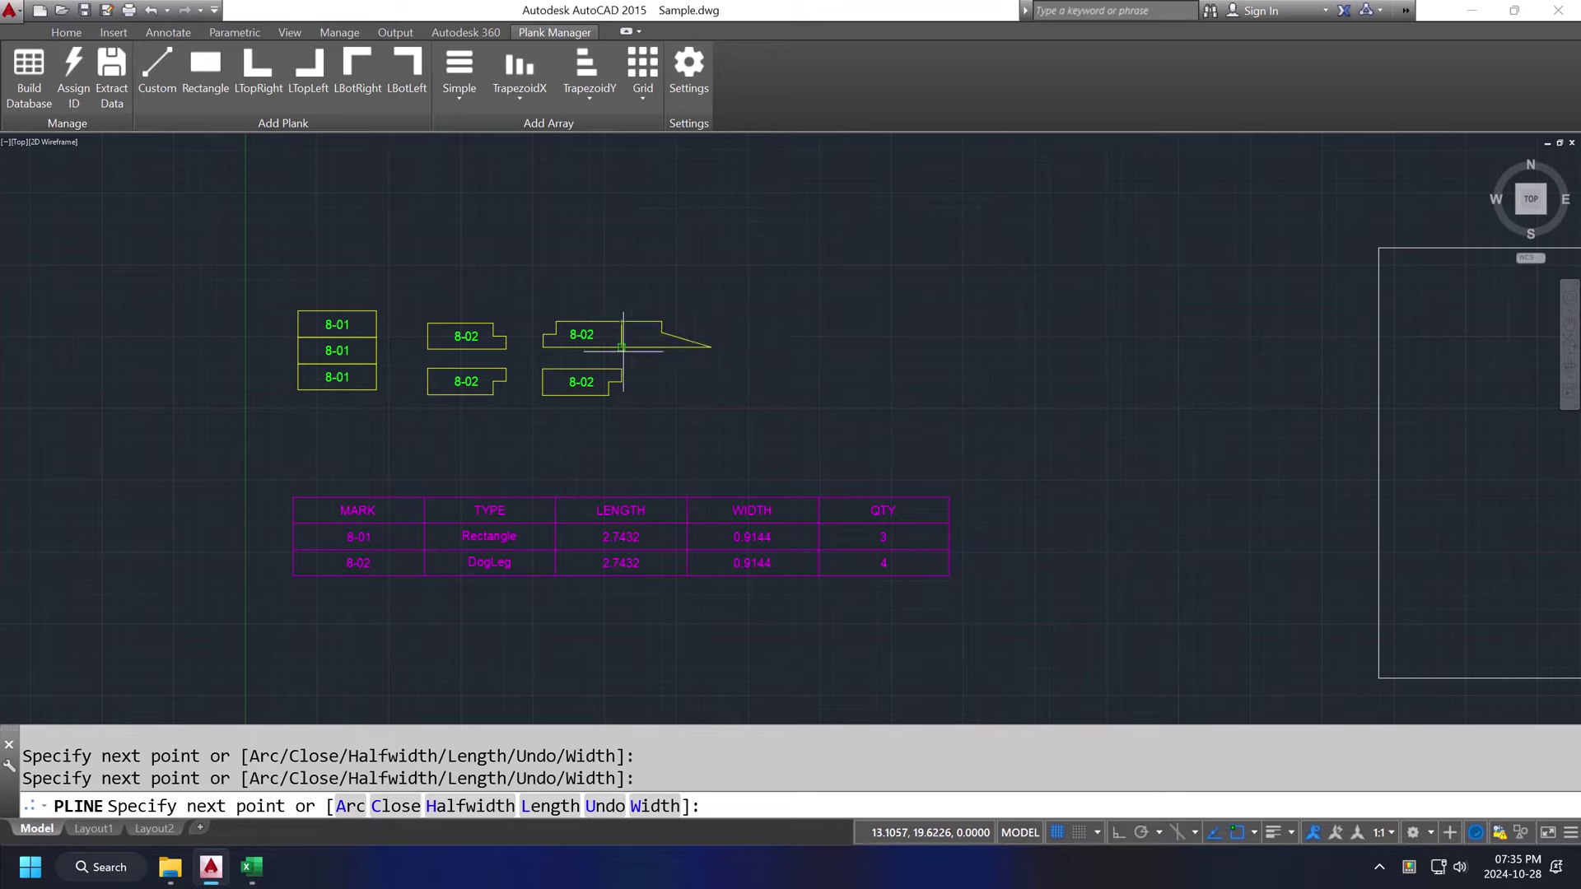
click(627, 352)
key(Escape)
- Move the custom tapered plank sideways, clear of the neighbouring corner plank
click(739, 395)
click(656, 263)
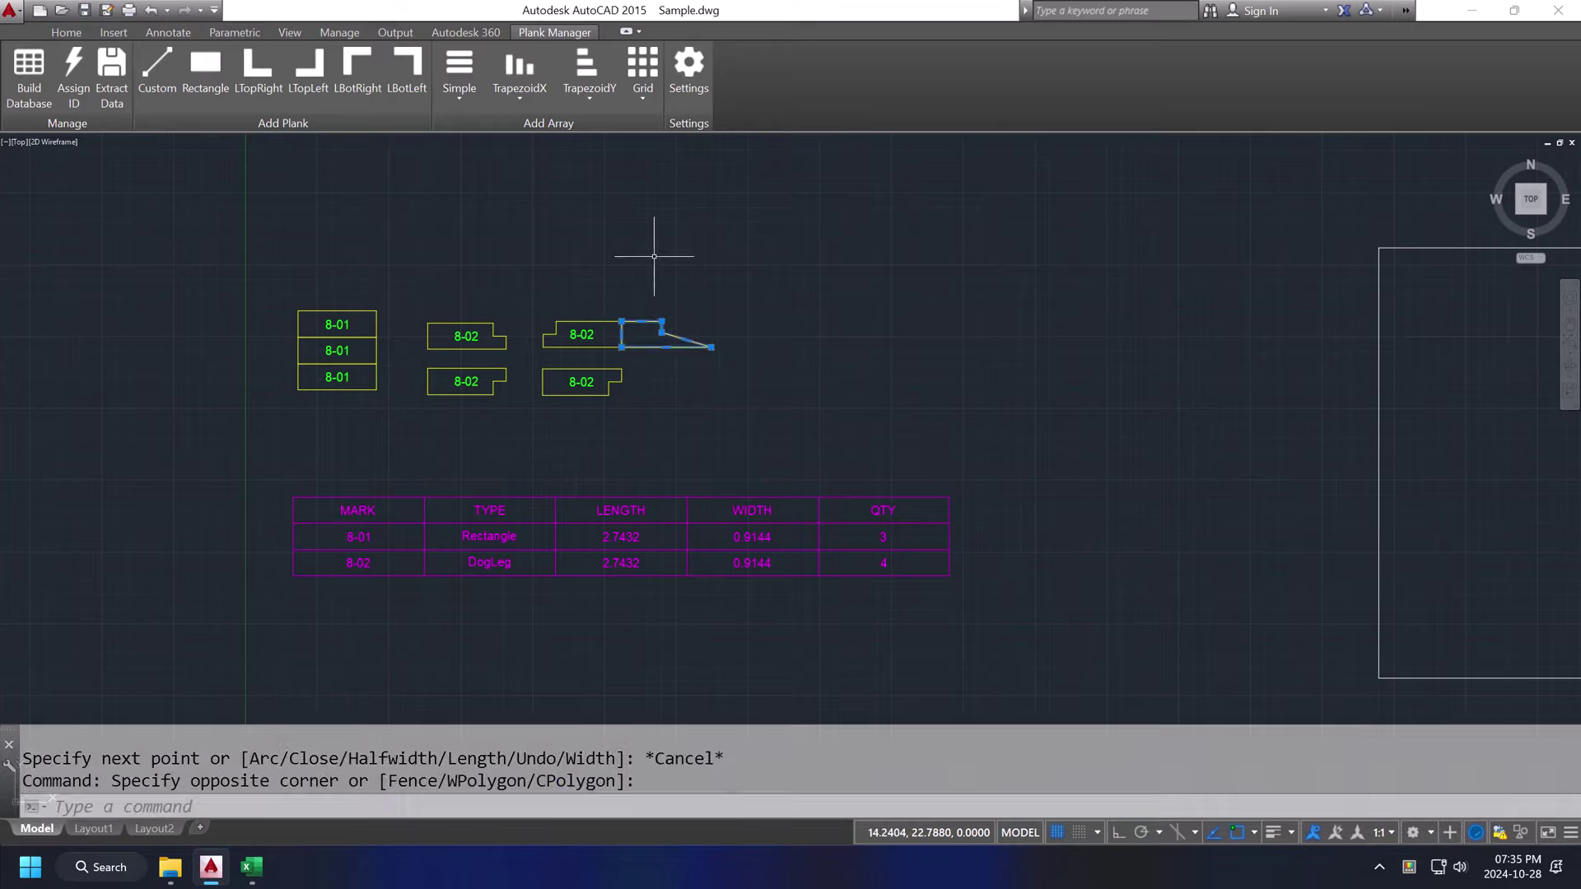
scroll(689, 379, up, 2)
text(m)
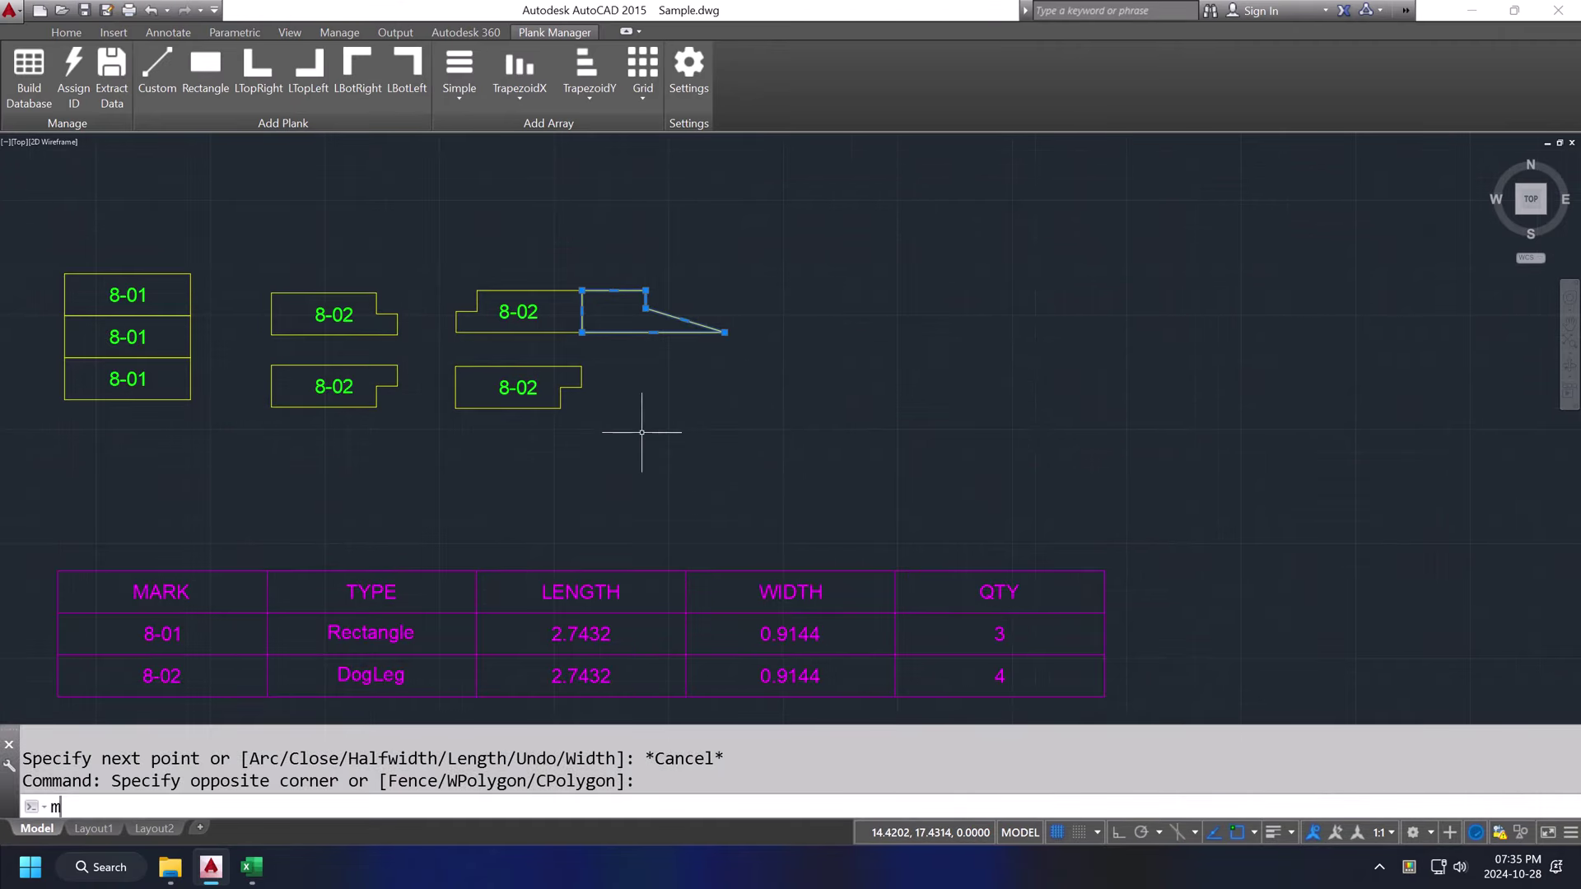
key(Return)
click(654, 405)
click(730, 402)
key(Escape)
- Assign an ID to the custom tapered plank
click(854, 398)
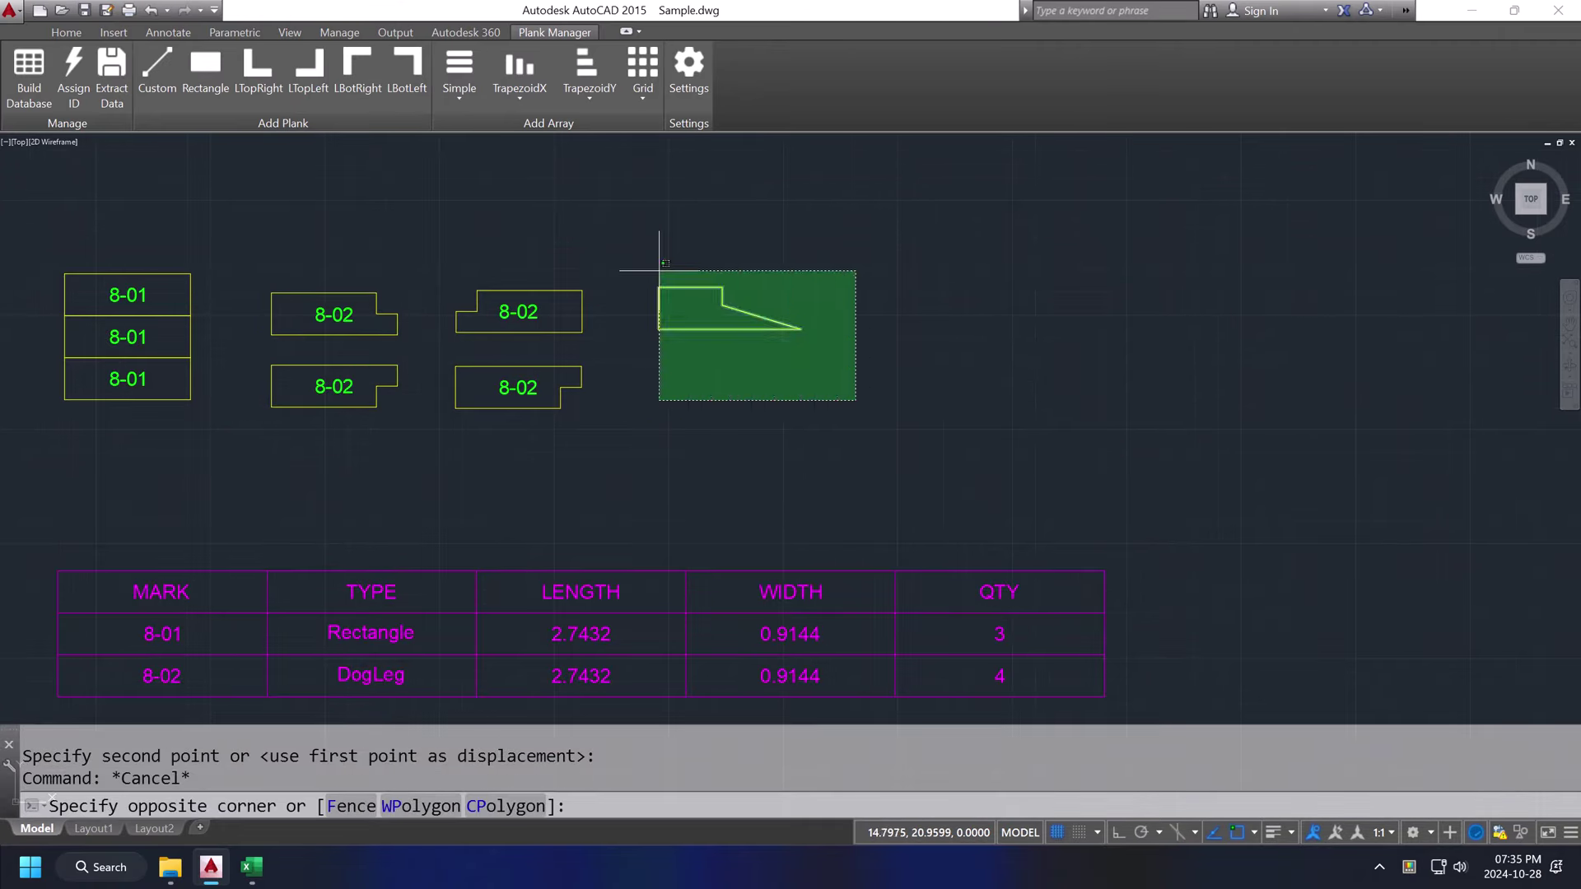
click(638, 257)
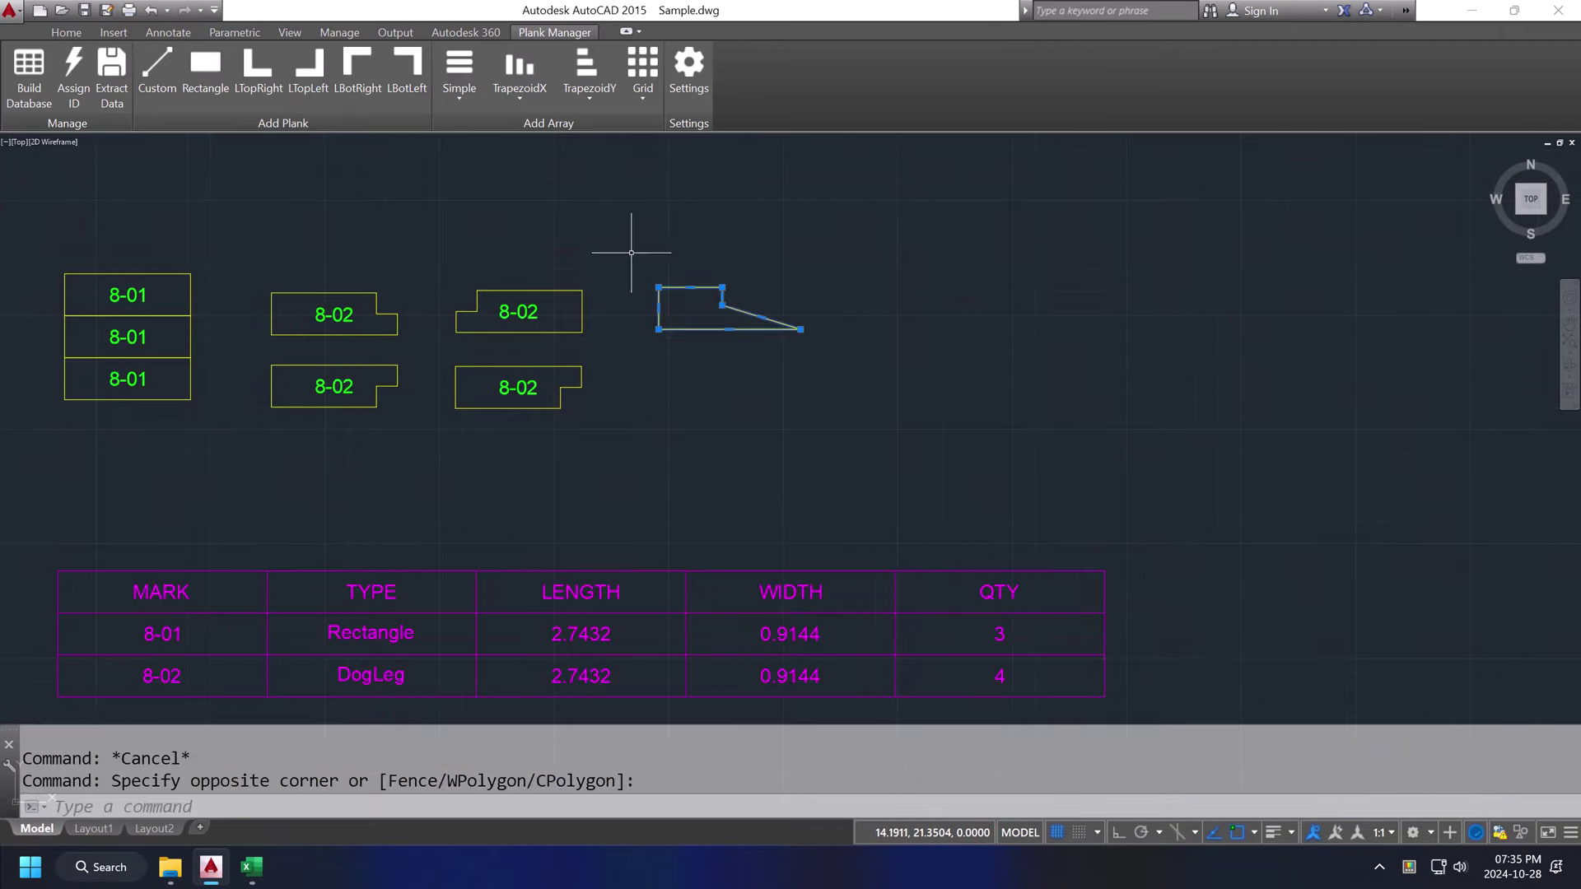
click(80, 87)
- Move the 8-03 mark label so it sits inside the rectangular part of the custom plank
scroll(741, 345, up, 2)
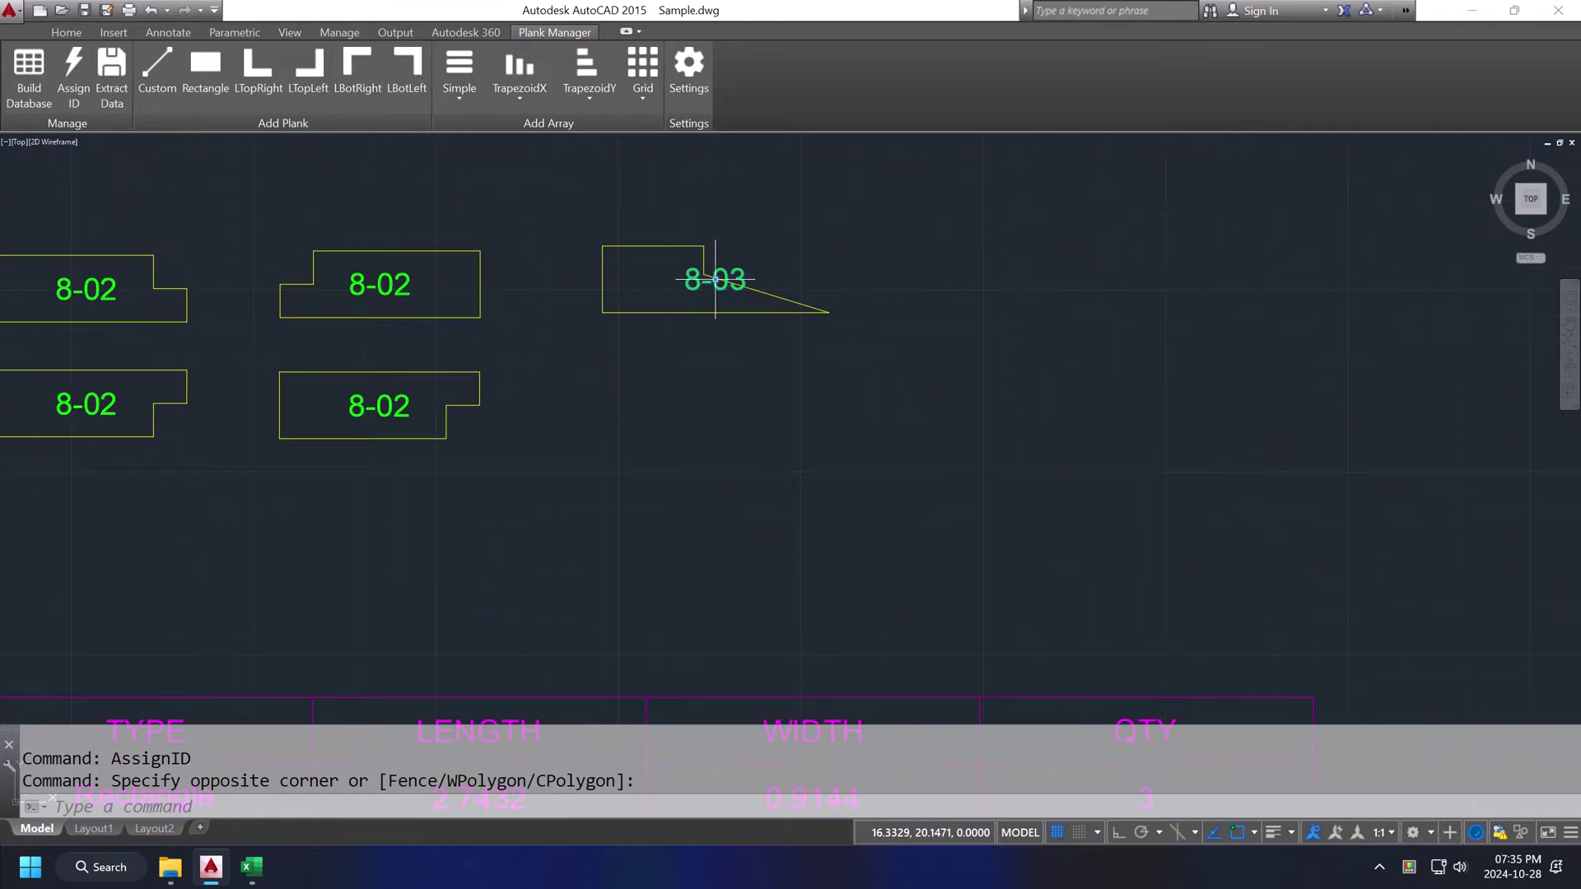
click(715, 279)
scroll(769, 335, down, 6)
scroll(767, 365, up, 2)
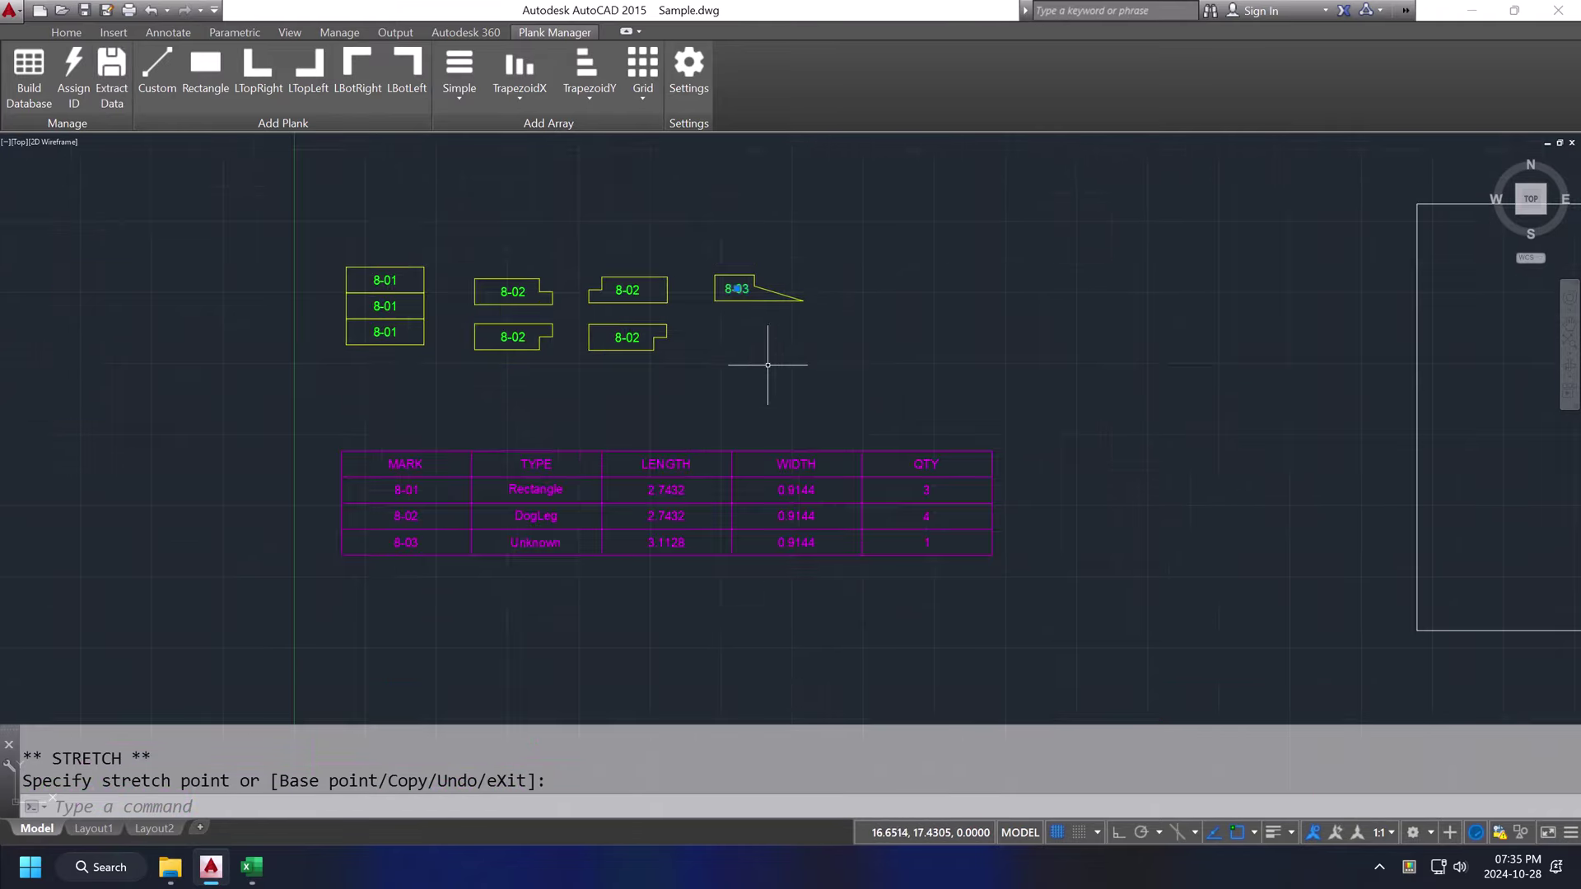
key(Escape)
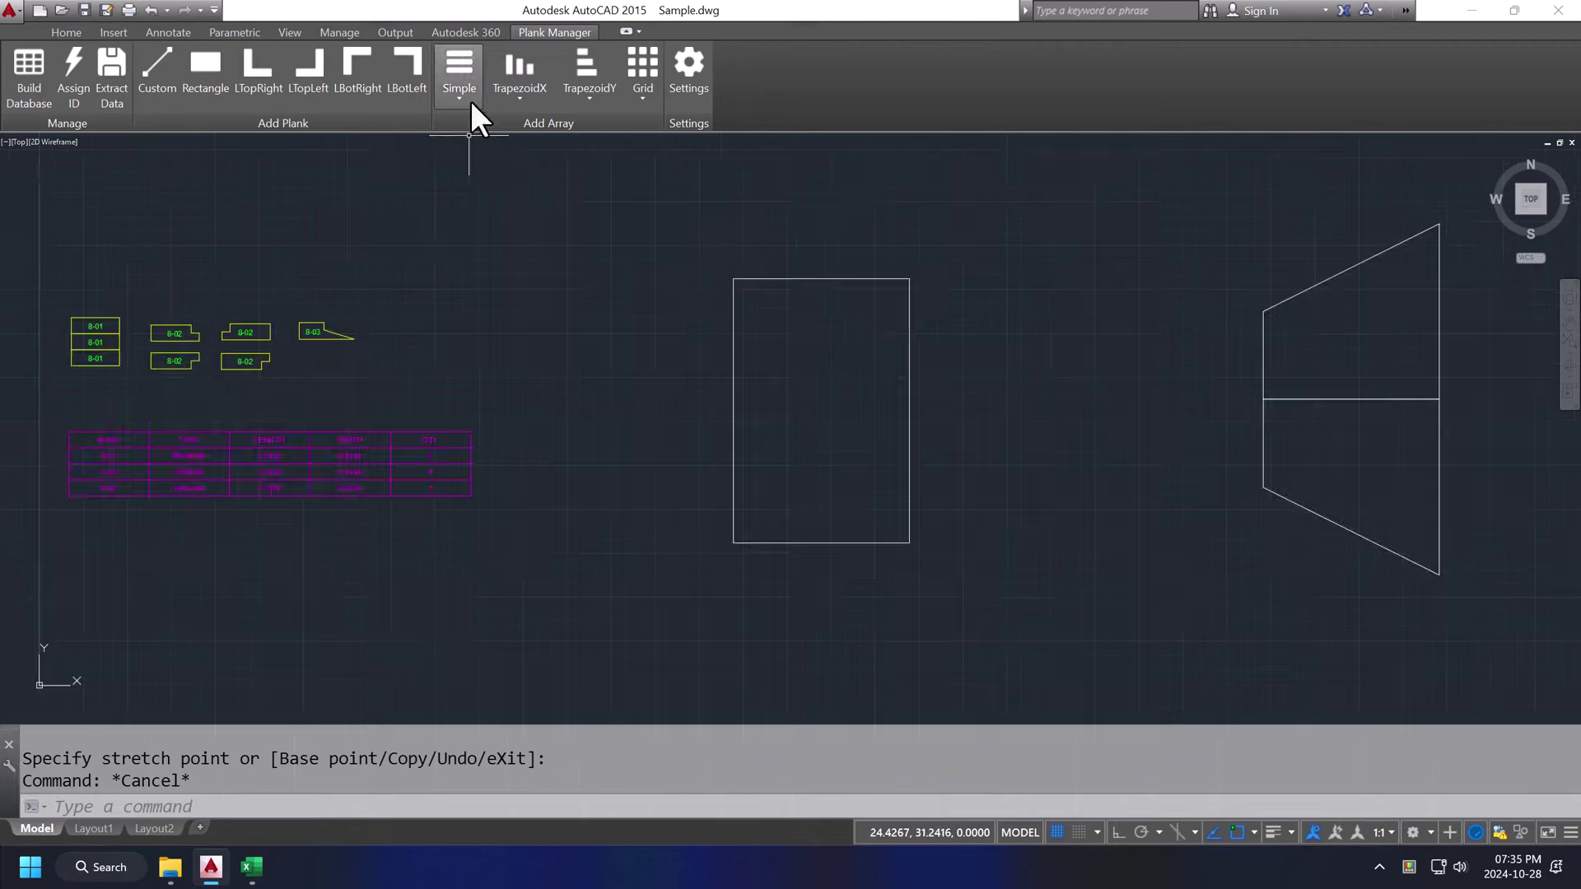
- Fill the tall rectangular outline with planks using a Simple Full Part array between its opposite corners
click(468, 97)
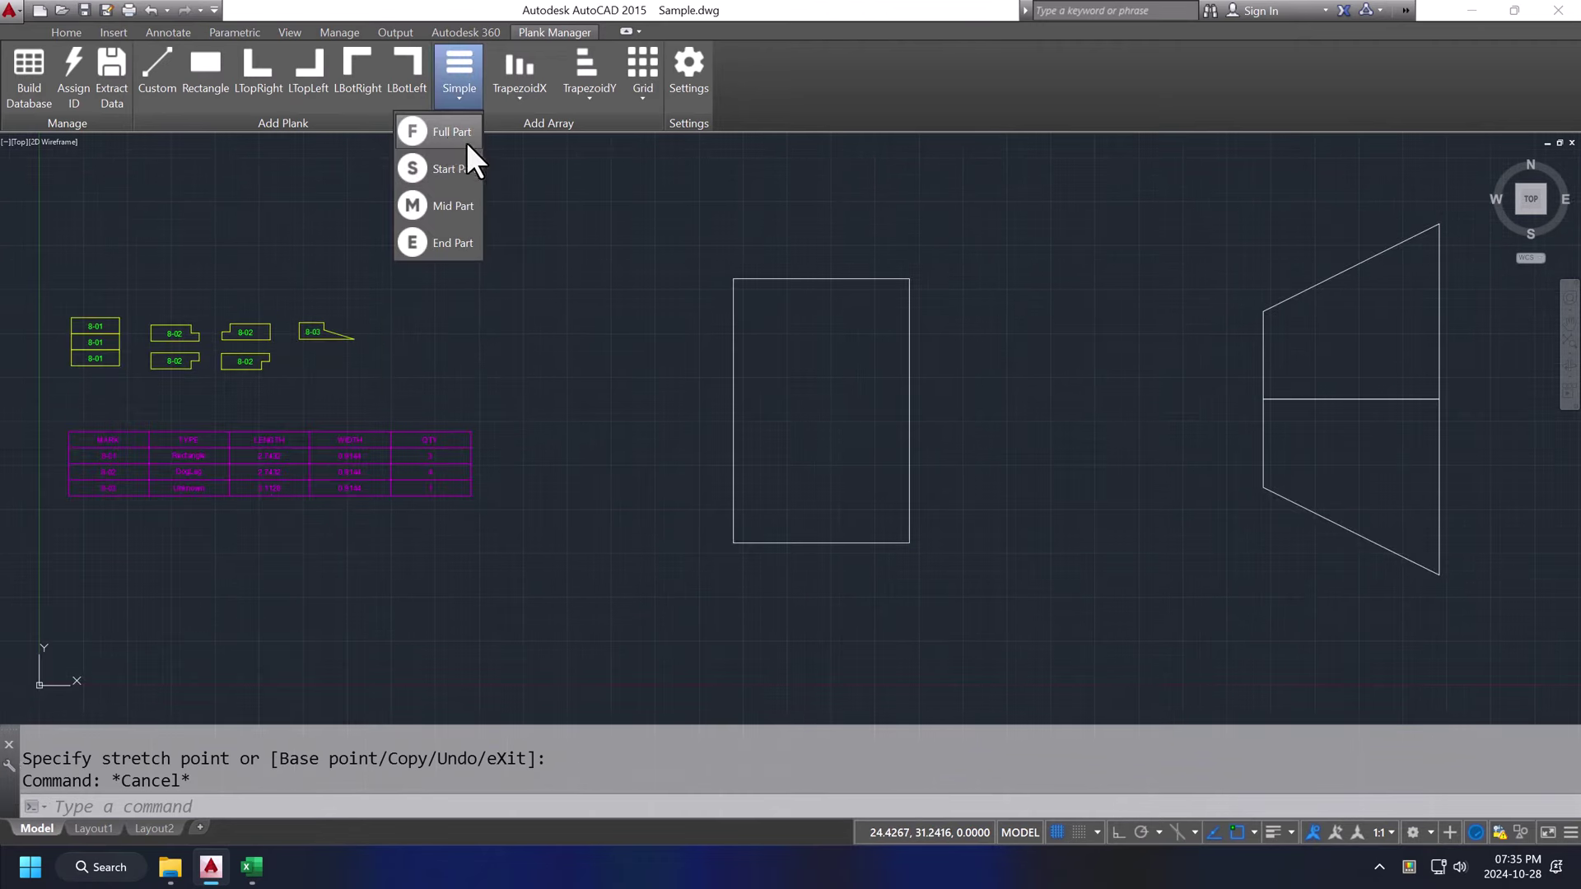
click(461, 129)
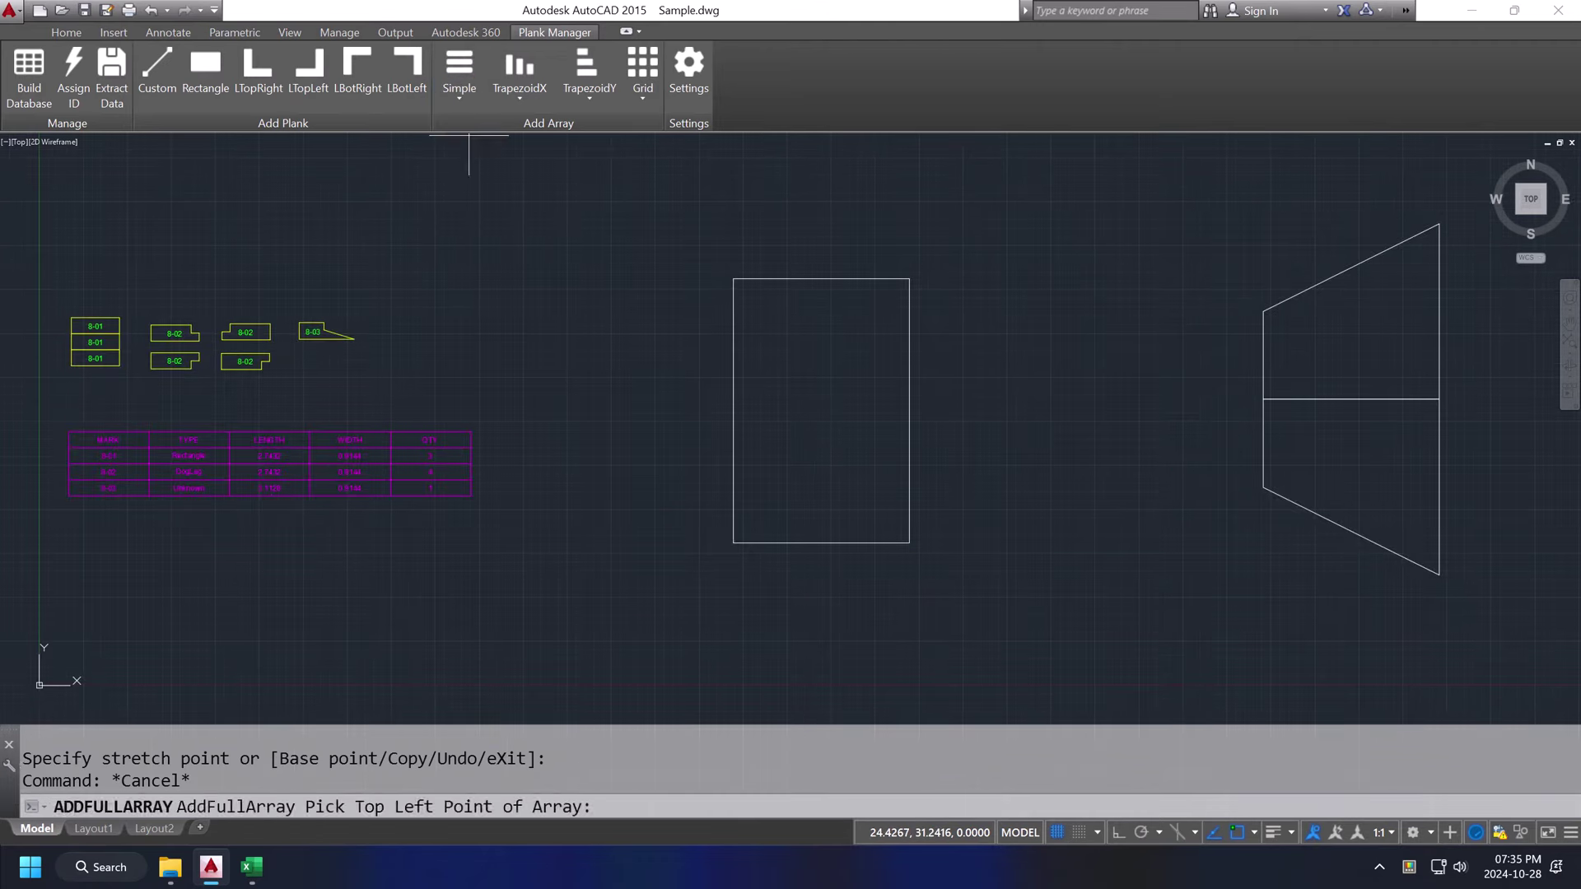
click(733, 279)
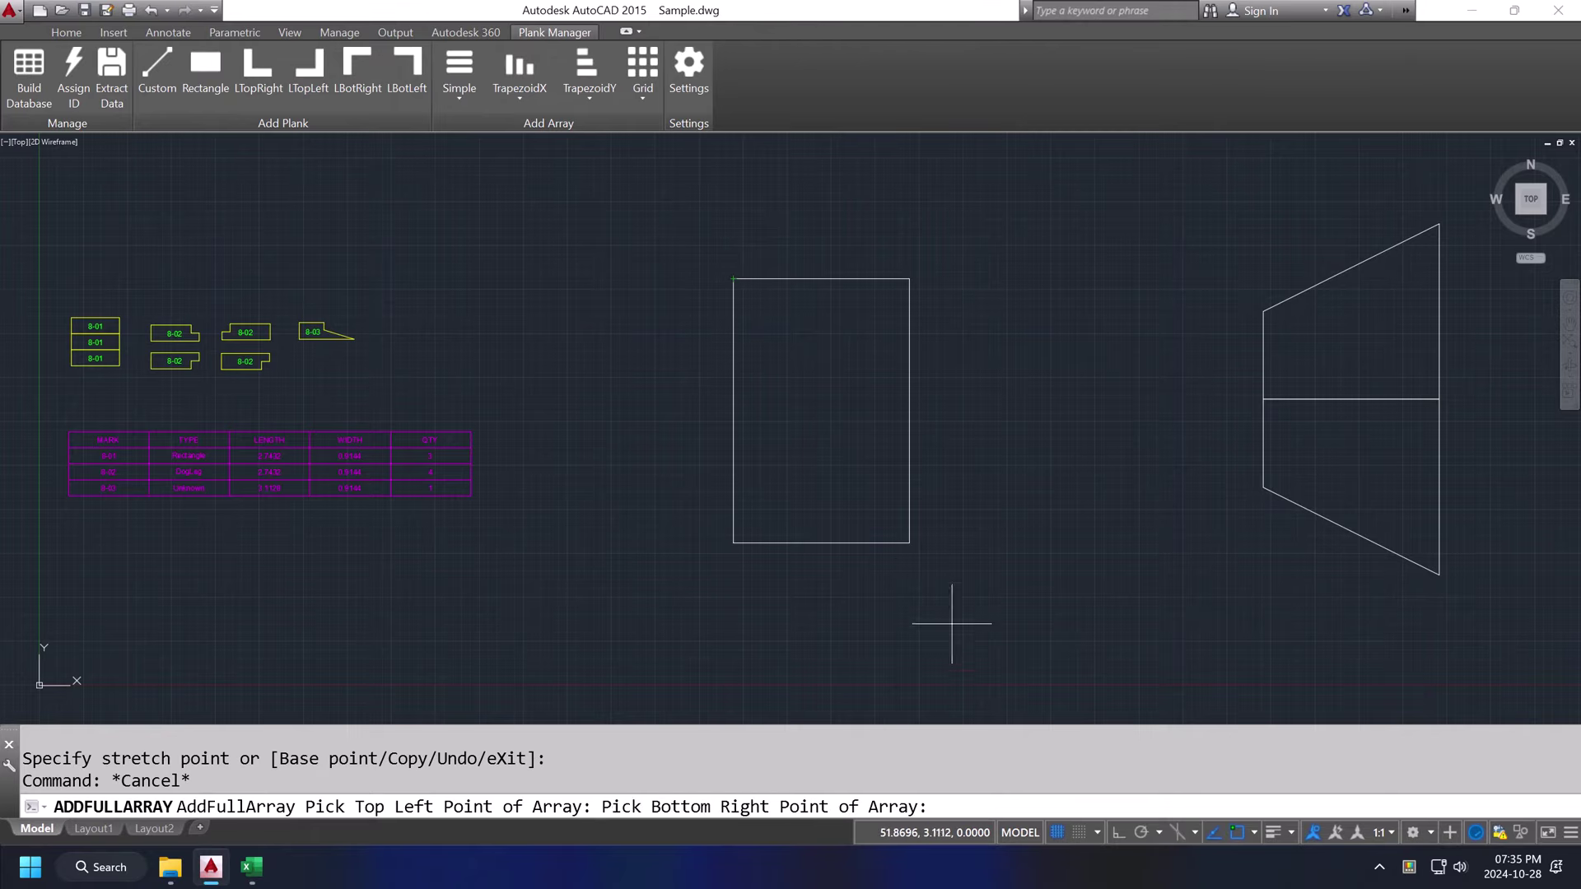
click(909, 542)
scroll(1024, 472, up, 2)
scroll(975, 458, down, 2)
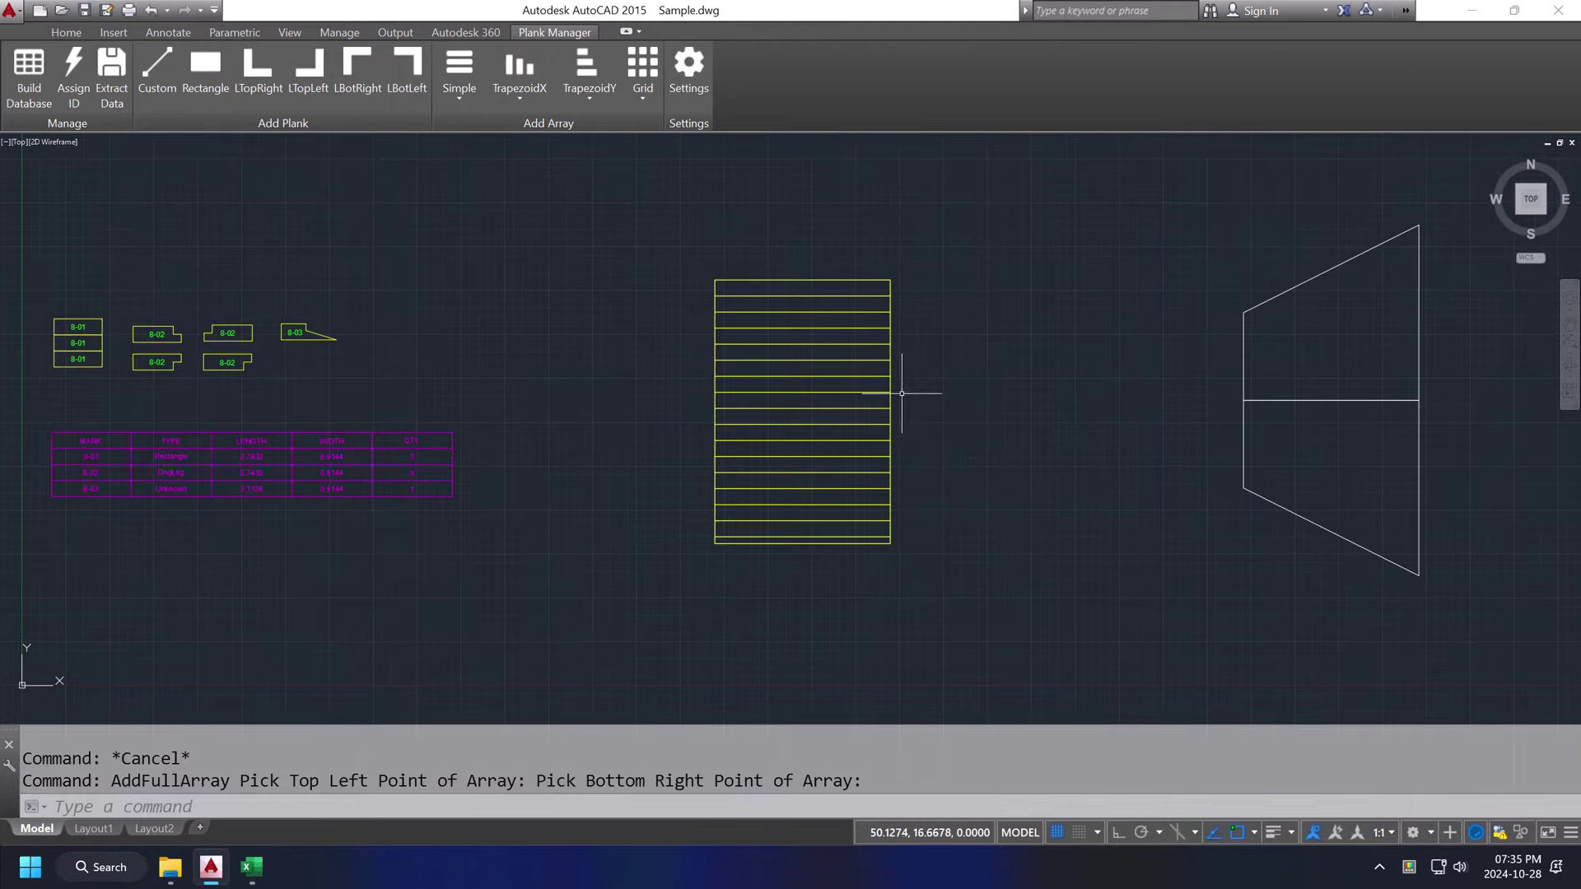
scroll(158, 359, up, 2)
scroll(140, 368, down, 2)
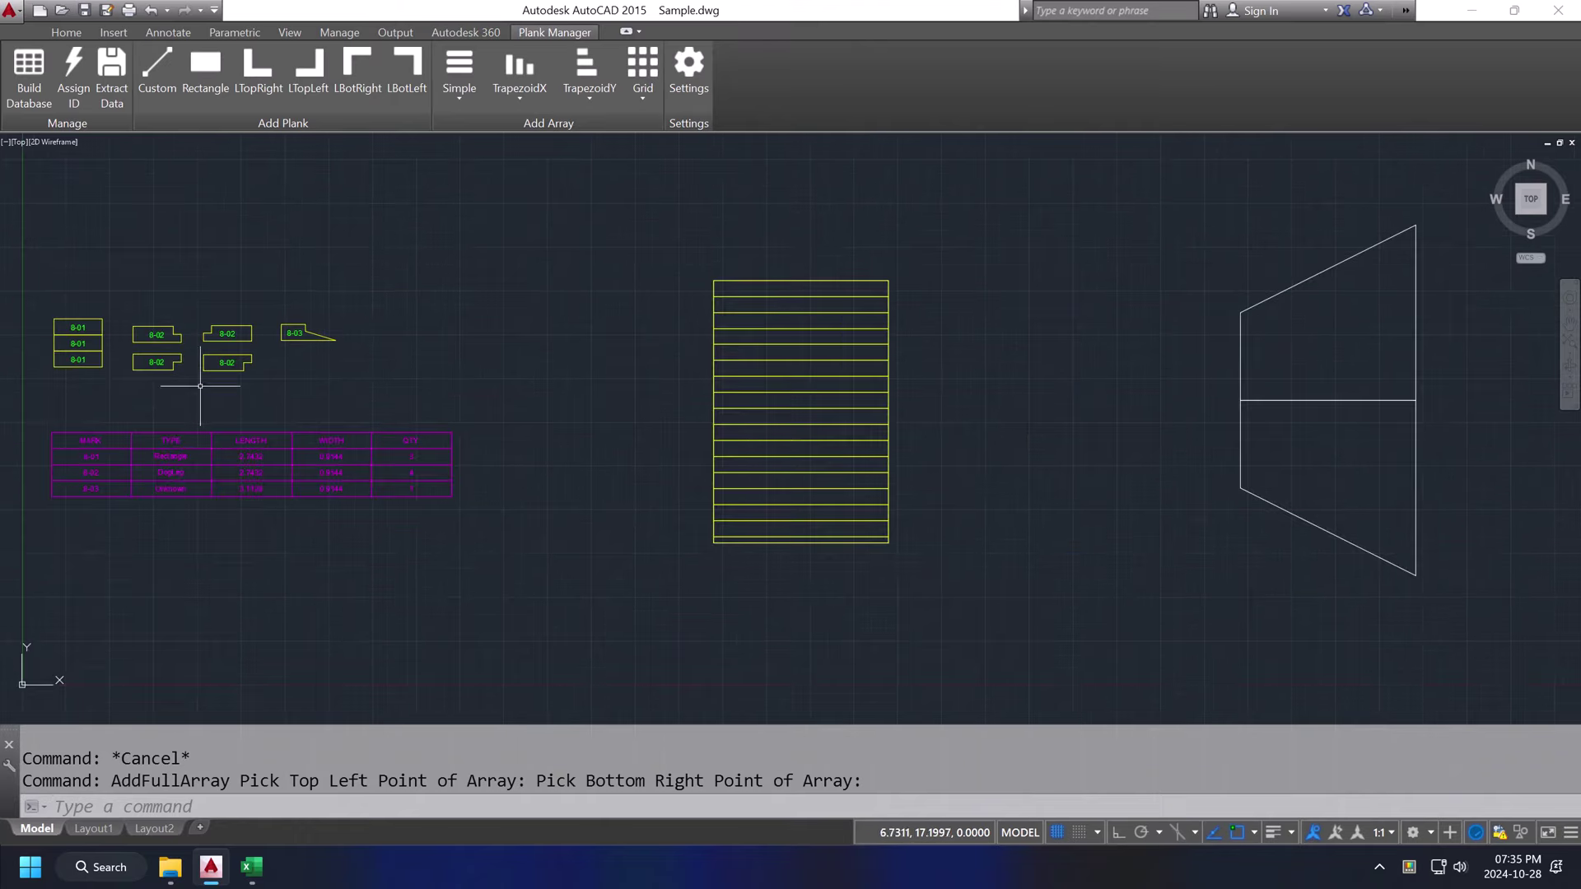
- Stretch the shared edge of the array's two lowest planks upward to widen the narrow bottom plank
middle_drag(973, 447, 931, 416)
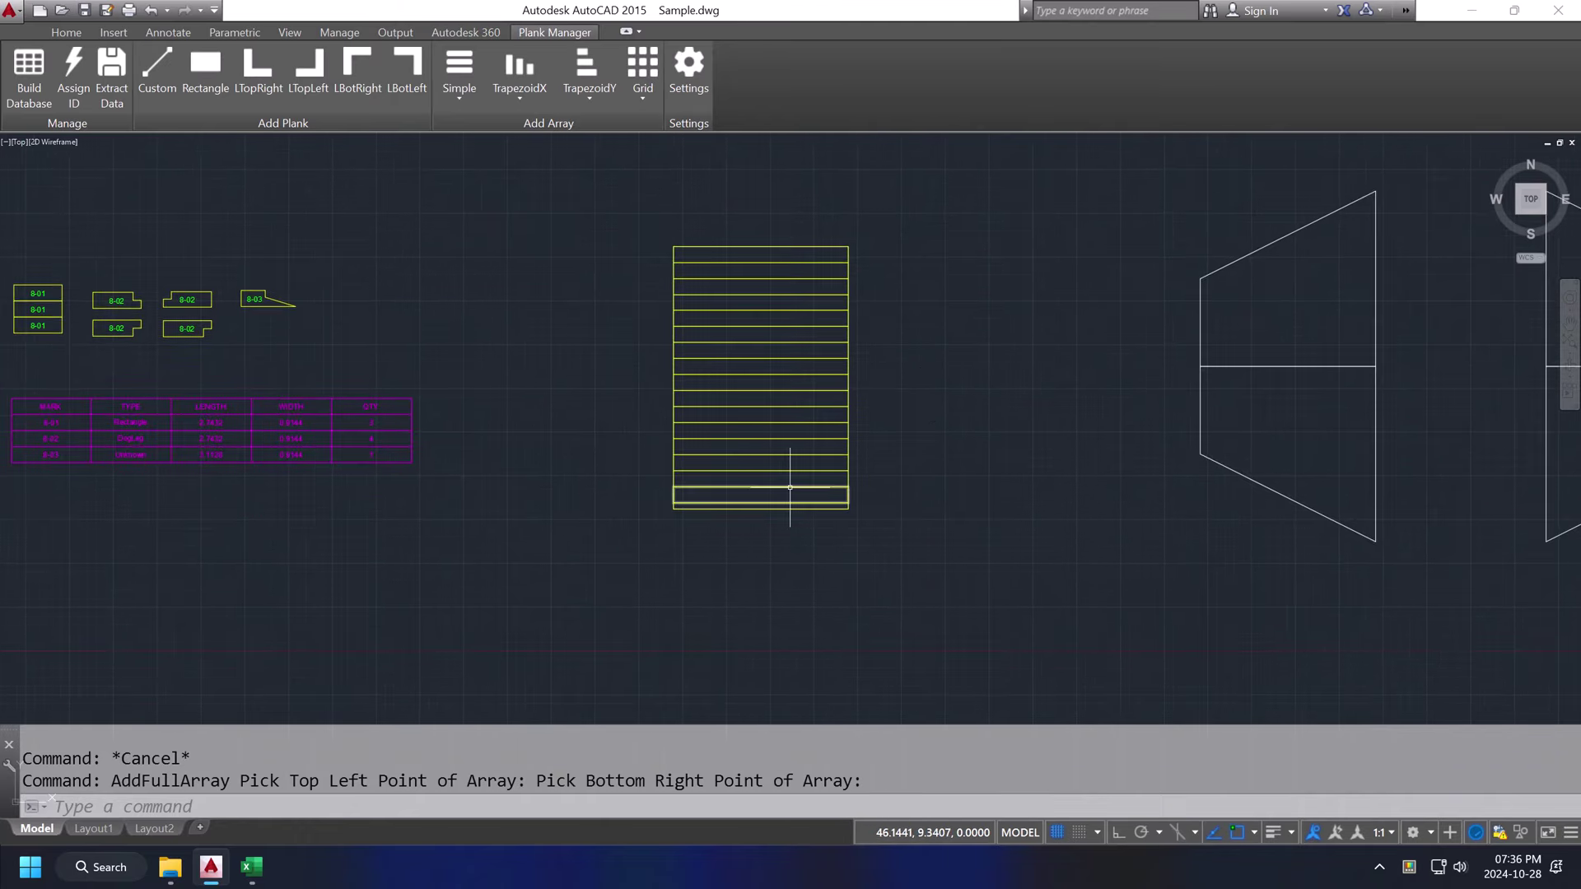
scroll(757, 518, up, 3)
click(743, 508)
click(730, 459)
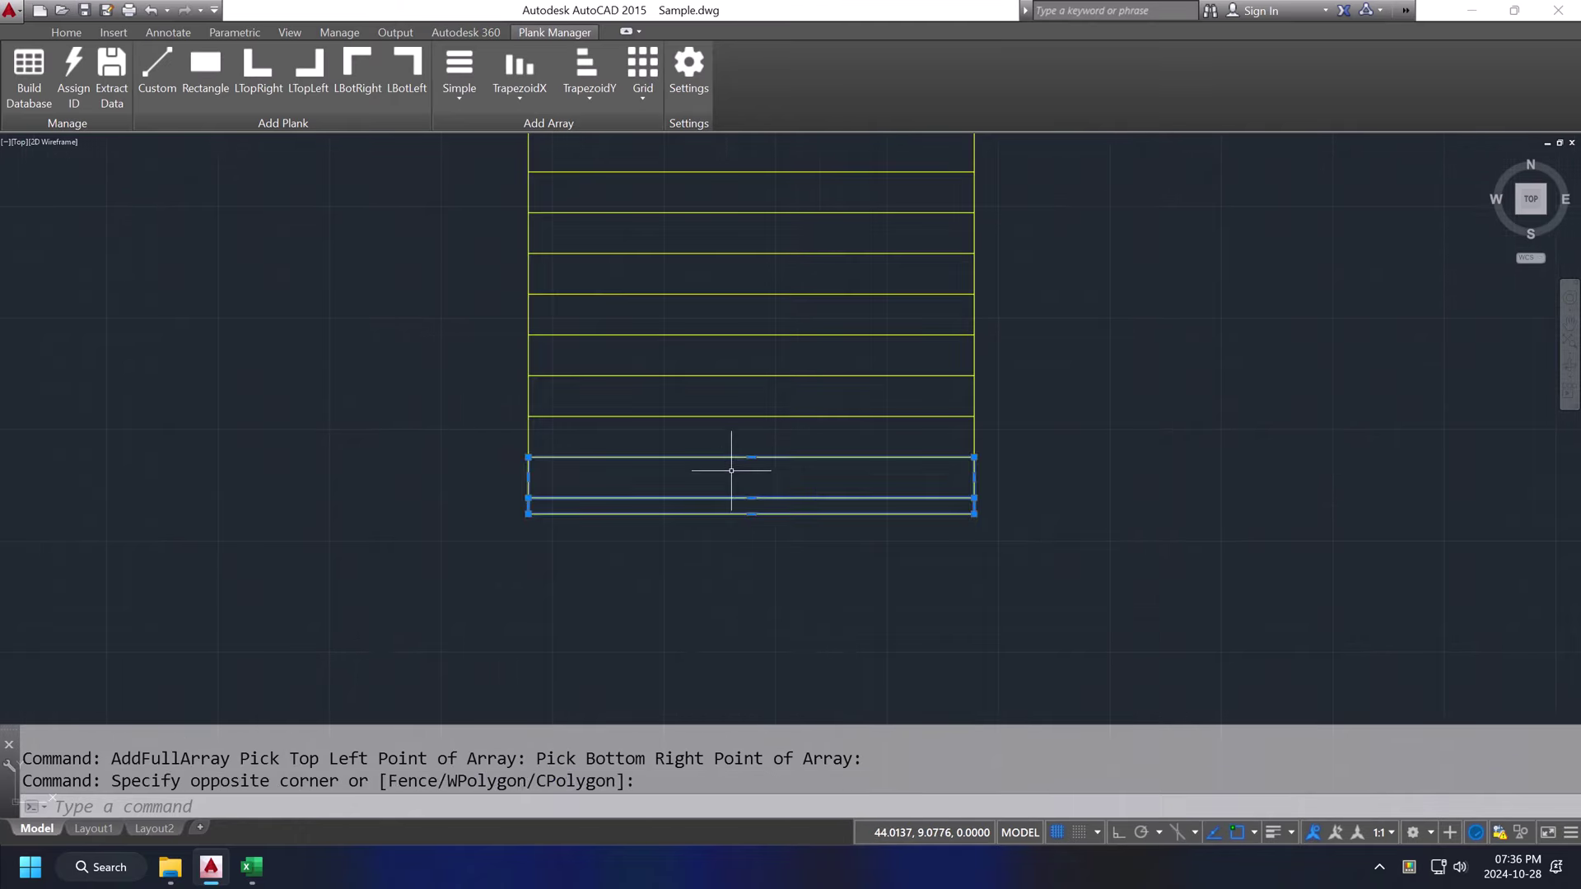
click(751, 498)
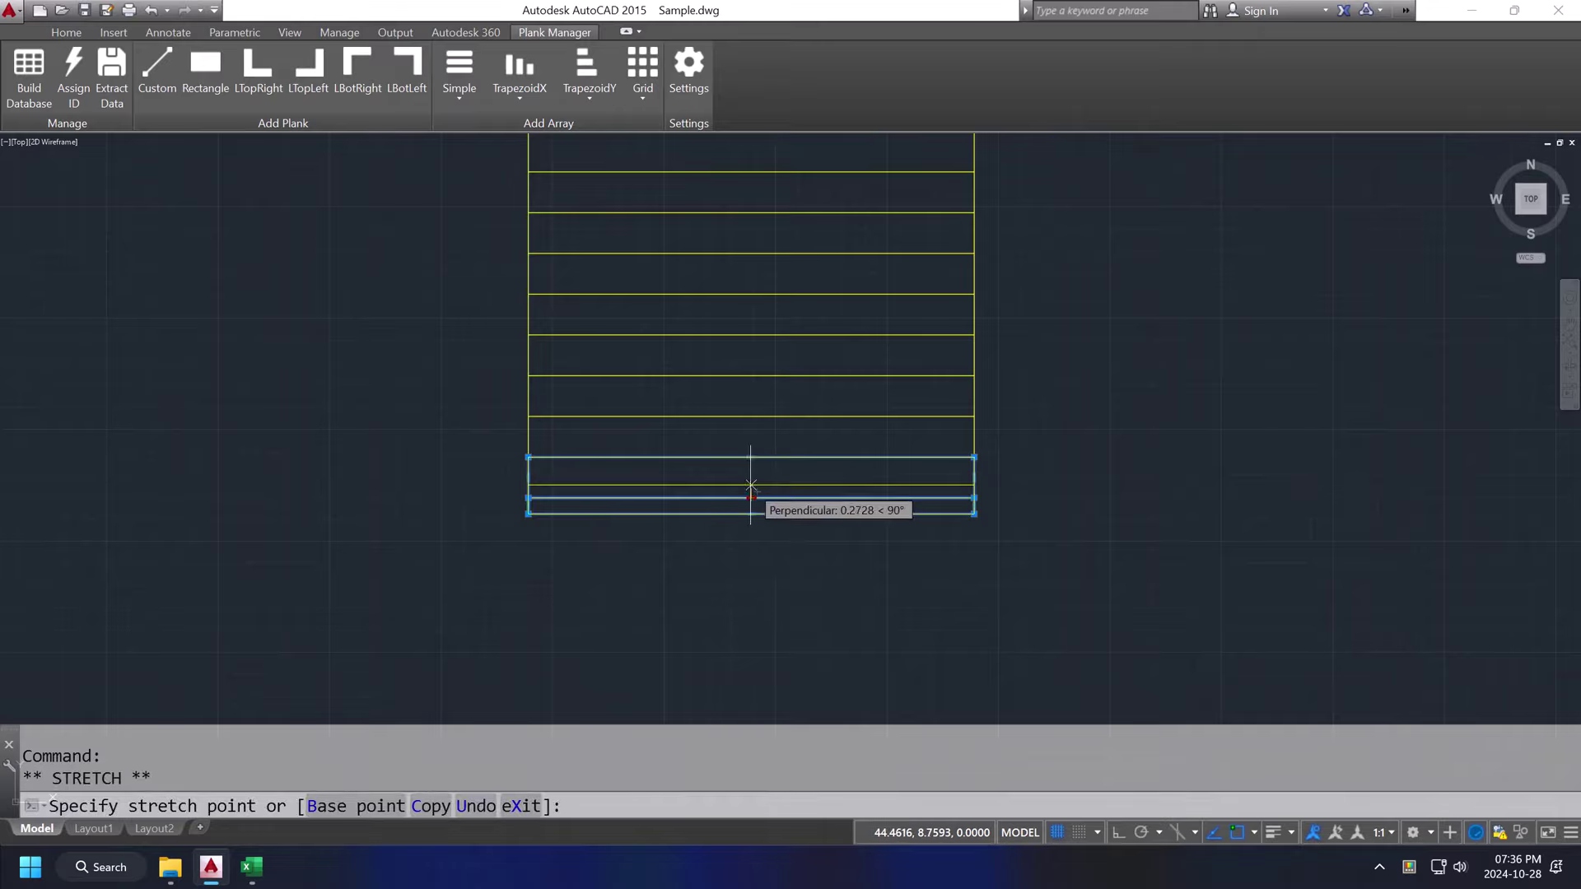
key(Escape)
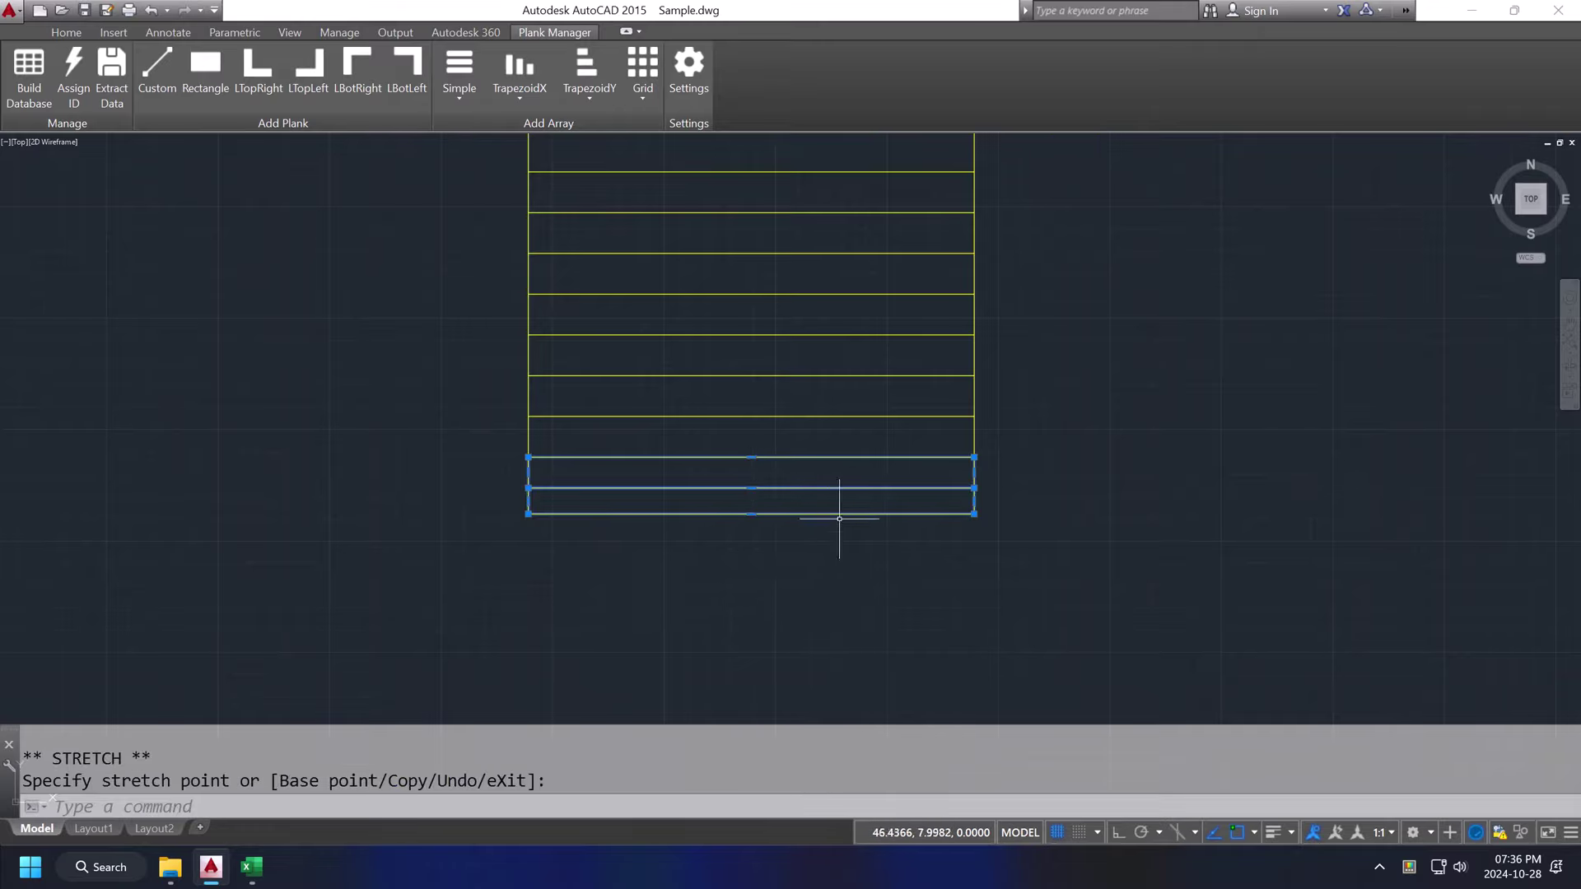
key(Escape)
scroll(783, 578, down, 2)
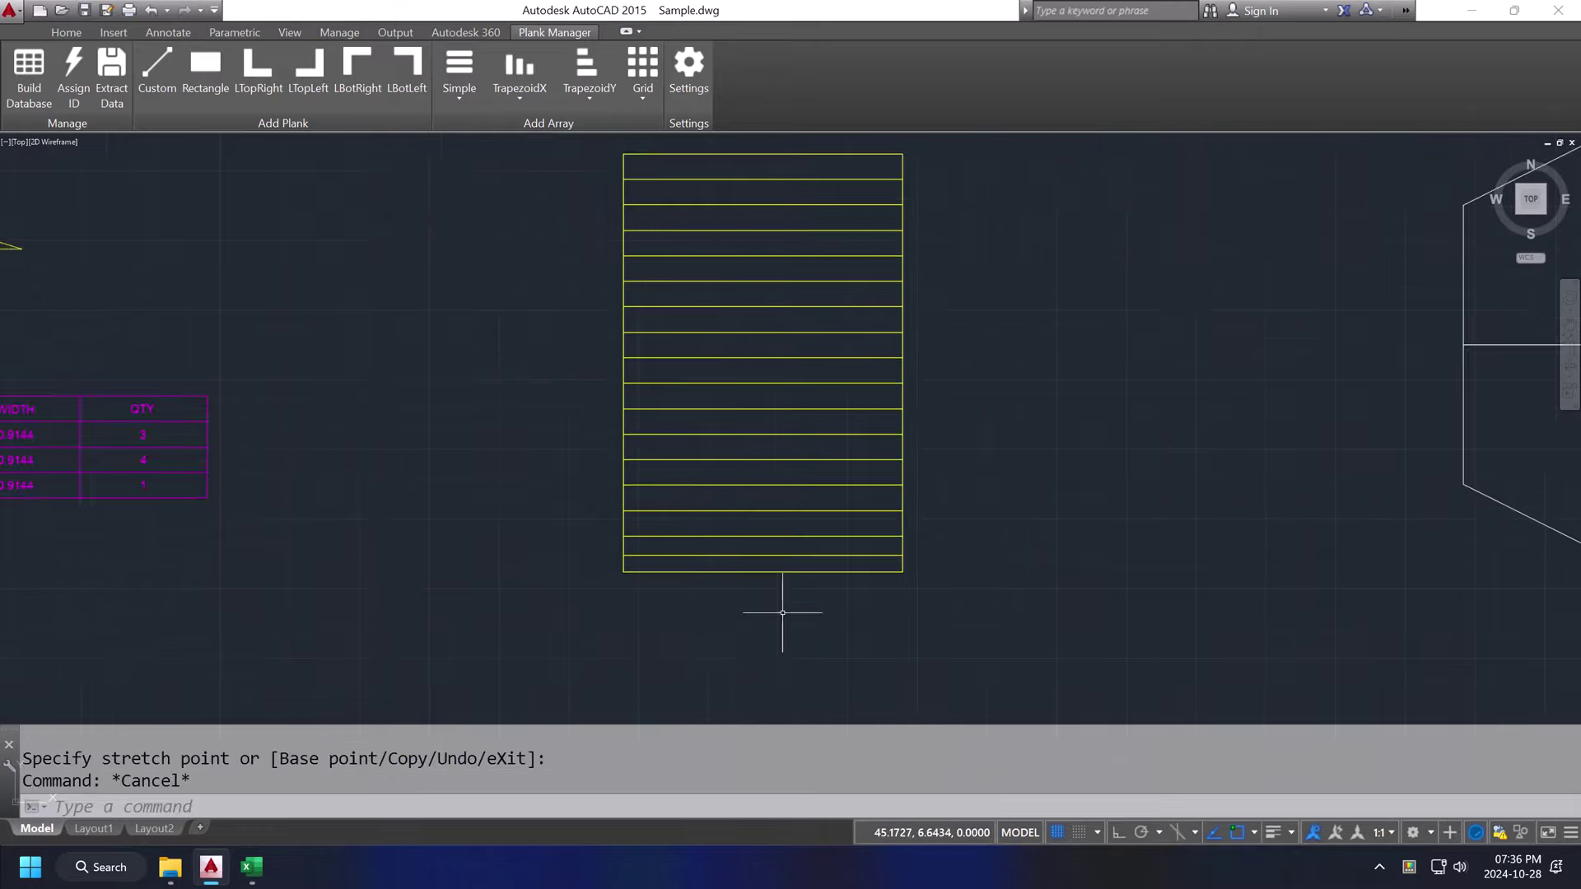
- Assign IDs to all planks in the rectangular array
scroll(689, 568, up, 2)
scroll(689, 568, down, 2)
middle_drag(776, 490, 825, 524)
scroll(584, 511, down, 2)
middle_drag(571, 505, 606, 462)
click(609, 220)
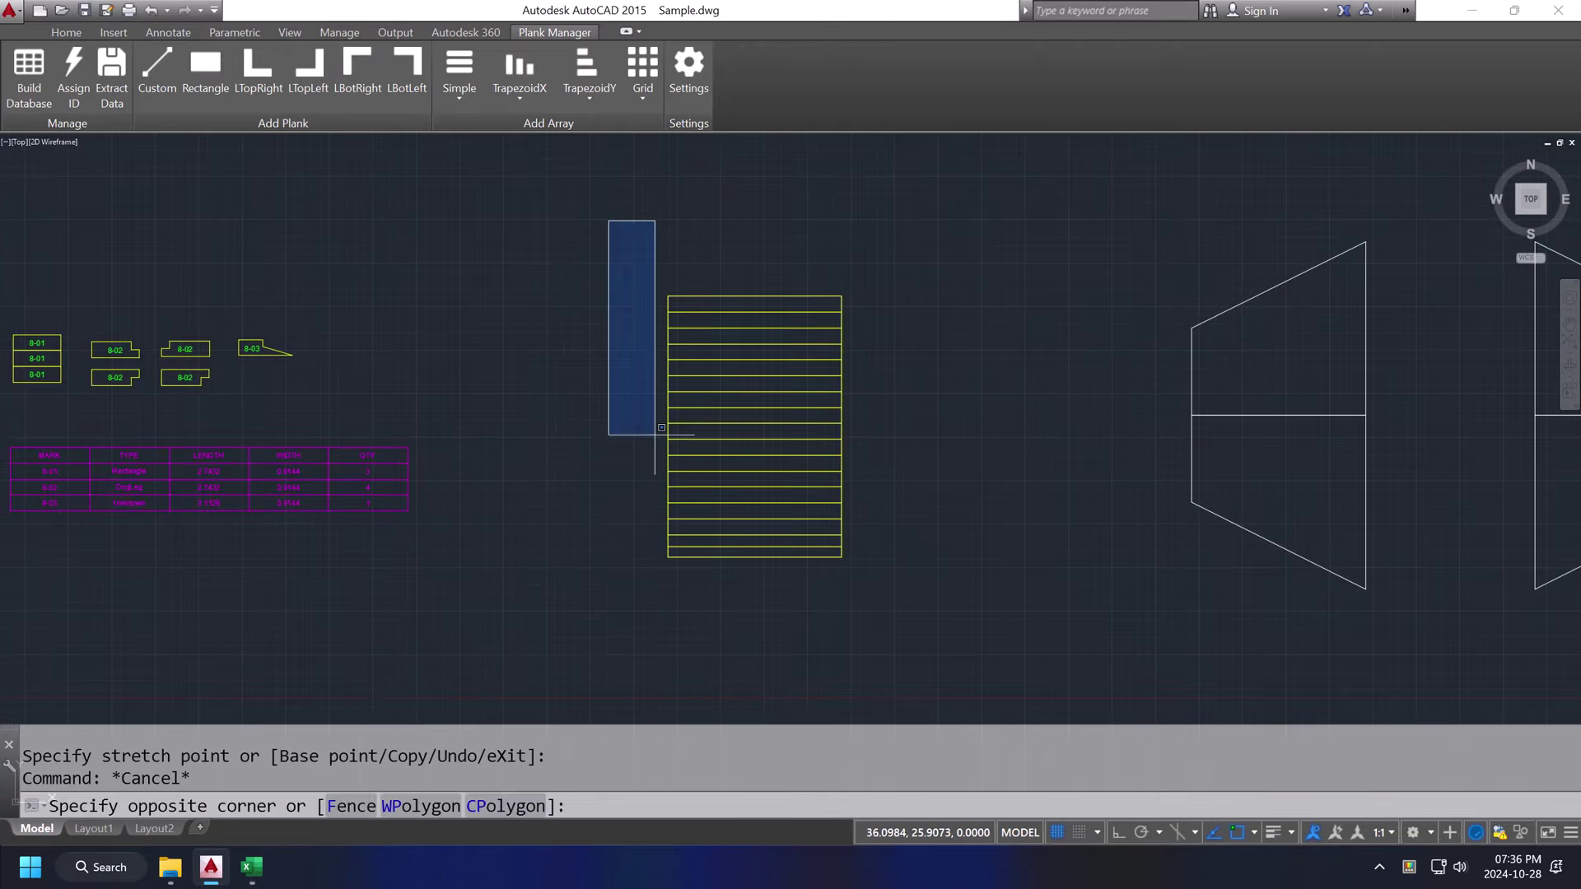
click(869, 588)
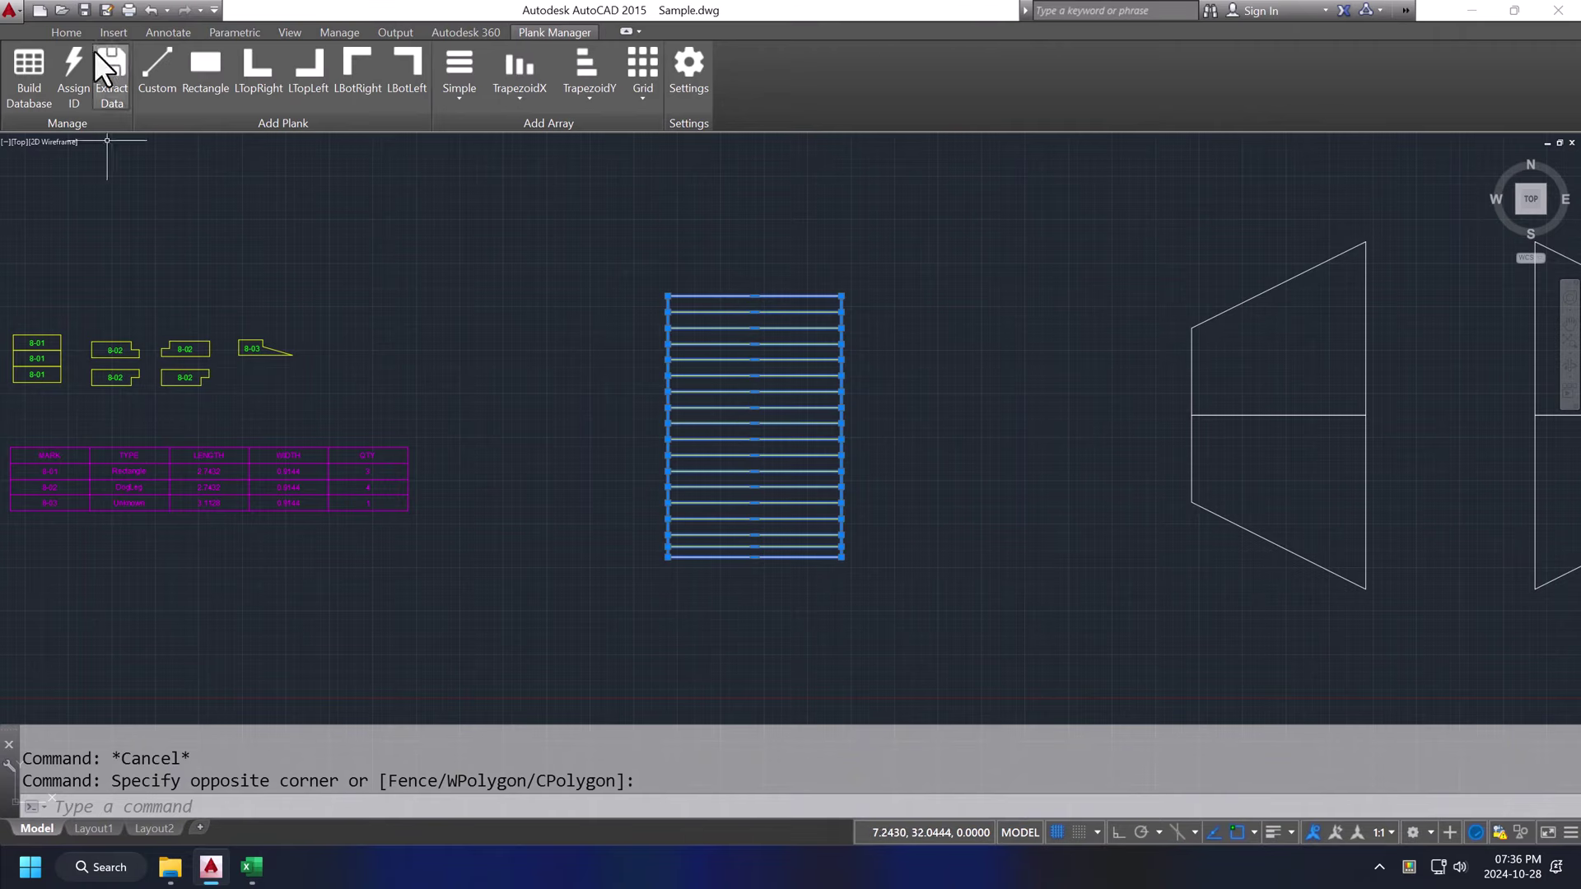
scroll(440, 293, down, 2)
scroll(461, 256, up, 2)
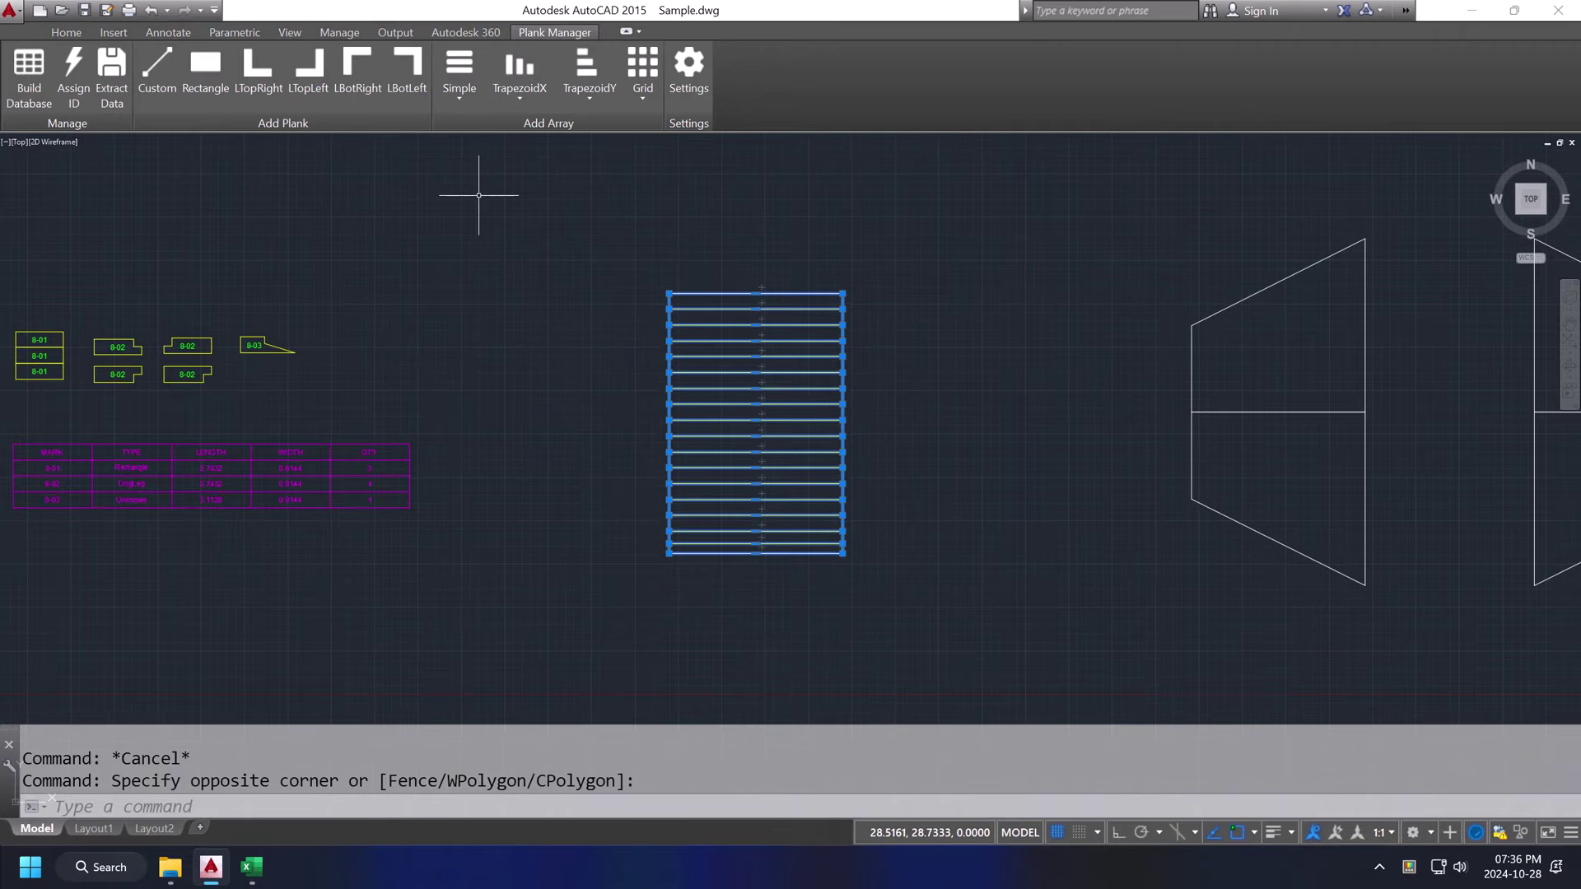
click(72, 94)
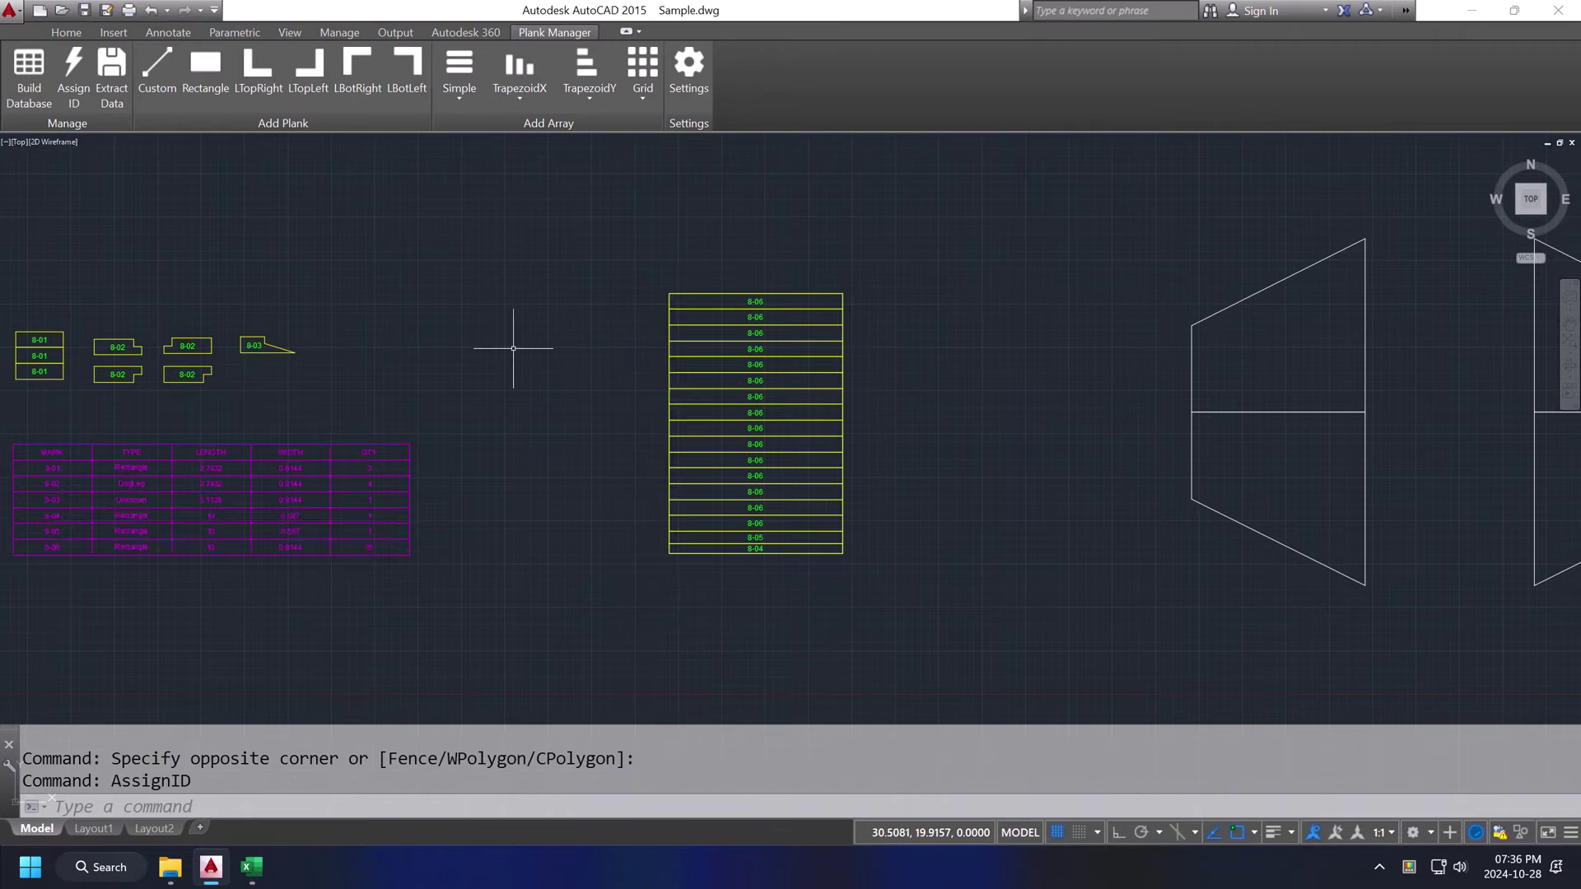
- Examine the array's plank marks and compare them with the lengths, widths and quantities in the database table
scroll(795, 440, up, 2)
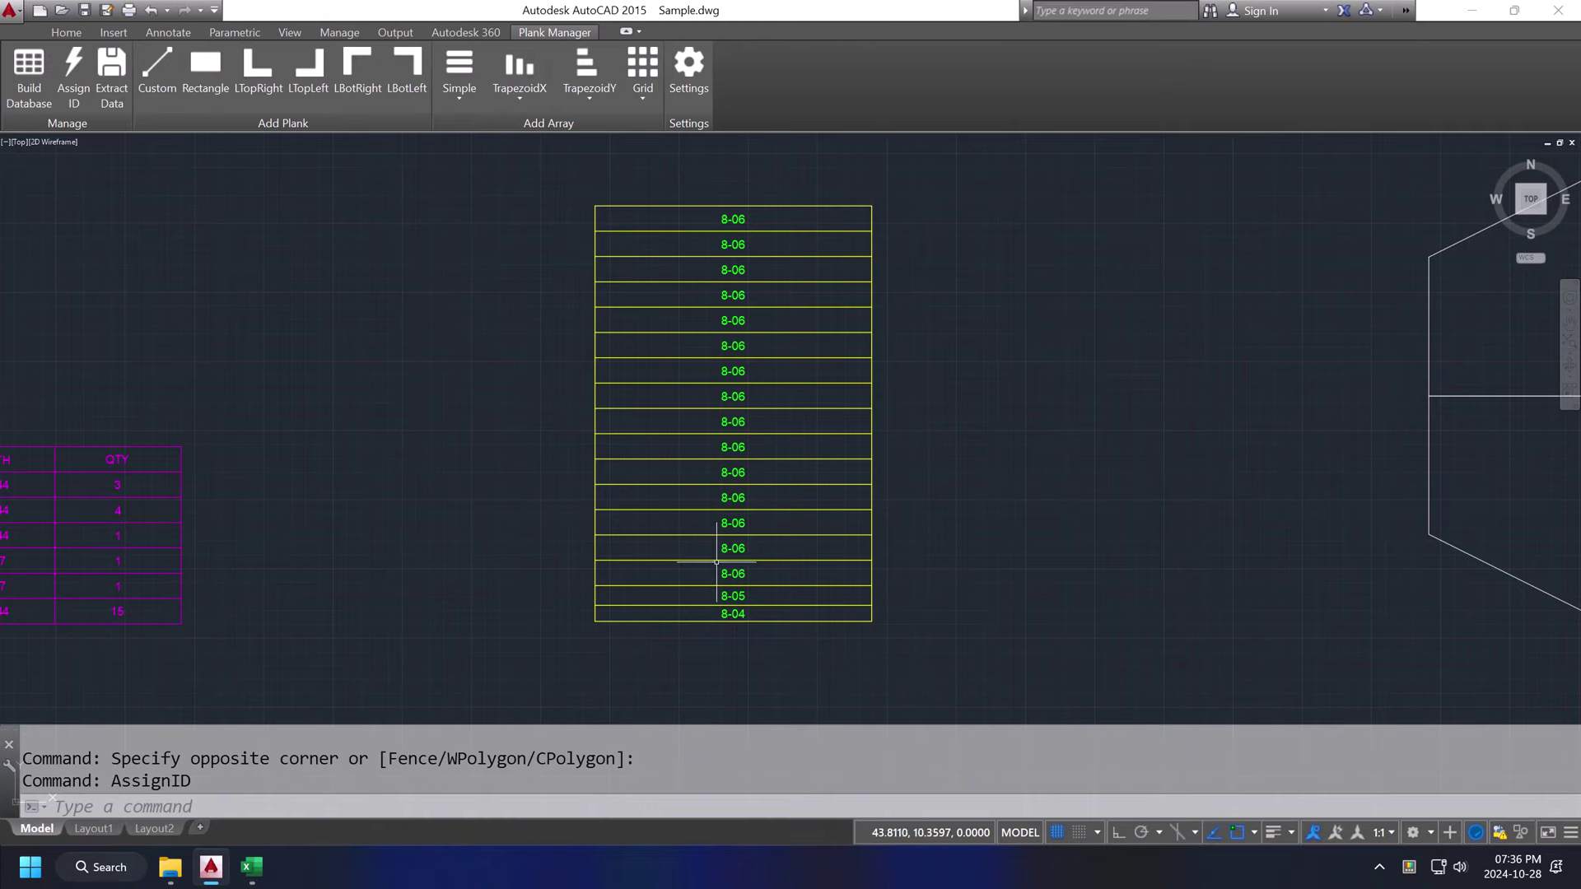
mouse_move(538, 562)
middle_down()
mouse_move(643, 498)
mouse_move(675, 527)
middle_up()
scroll(675, 527, down, 2)
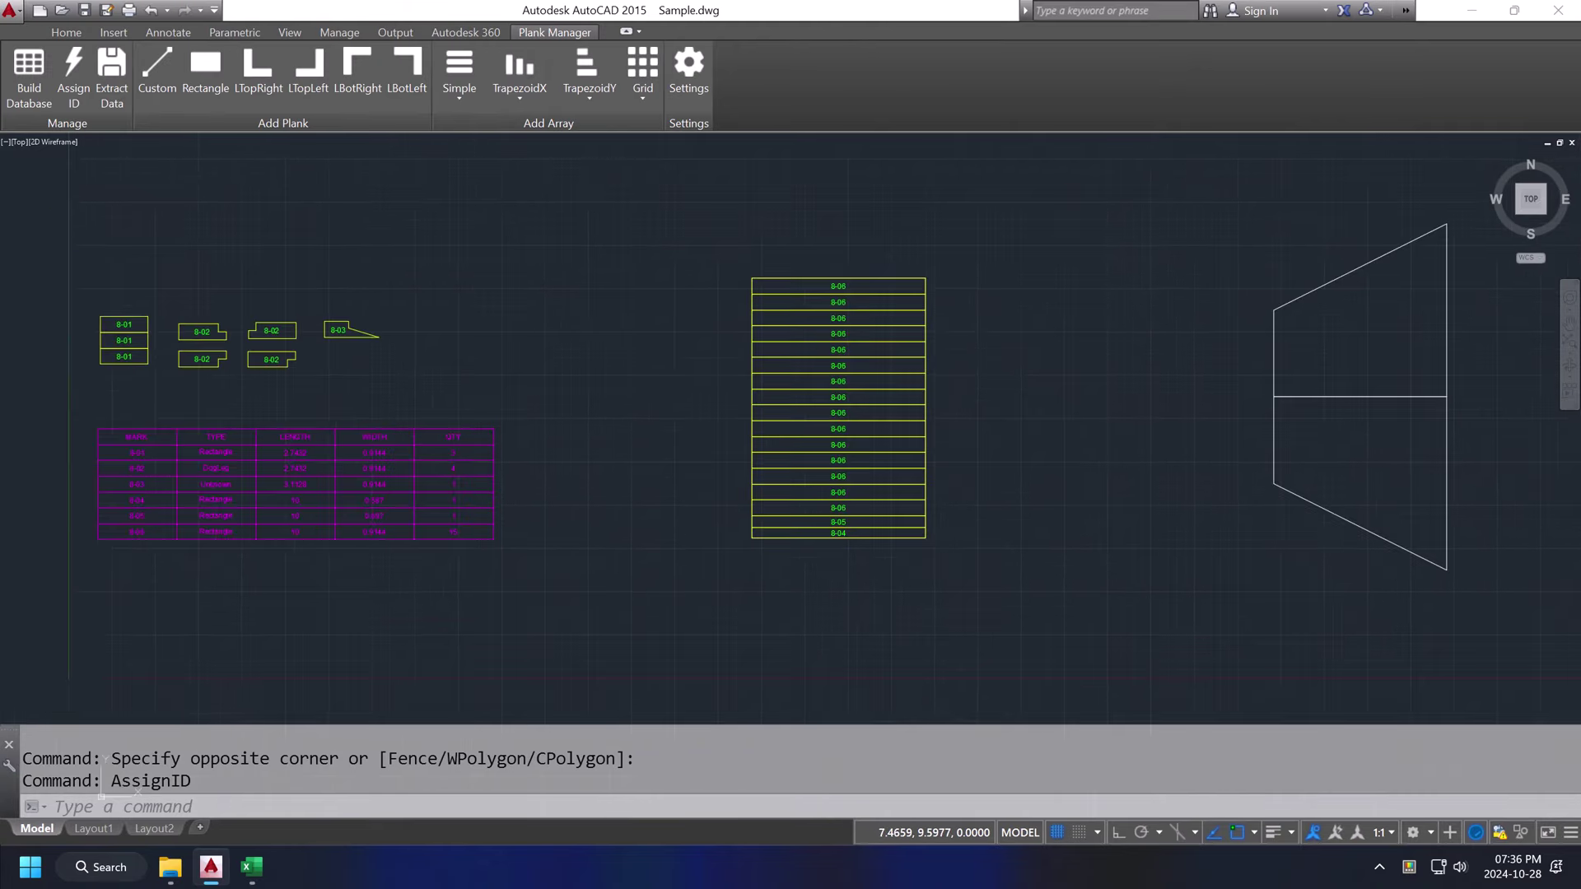
scroll(323, 542, up, 2)
scroll(931, 536, down, 1)
middle_drag(931, 536, 723, 519)
scroll(723, 518, down, 1)
scroll(694, 527, up, 2)
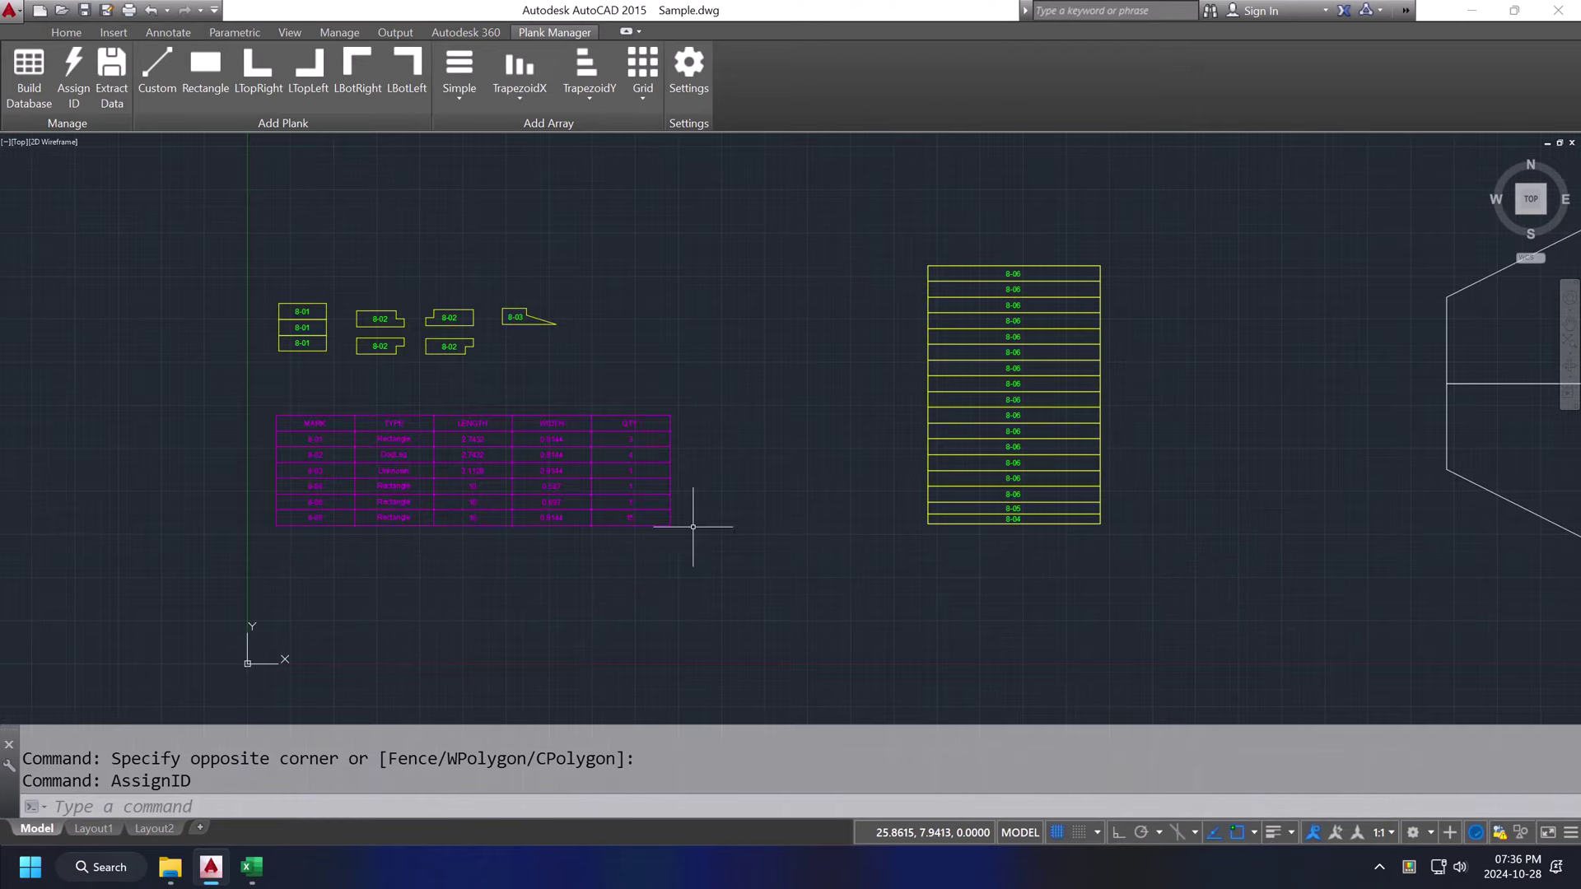
scroll(413, 517, up, 2)
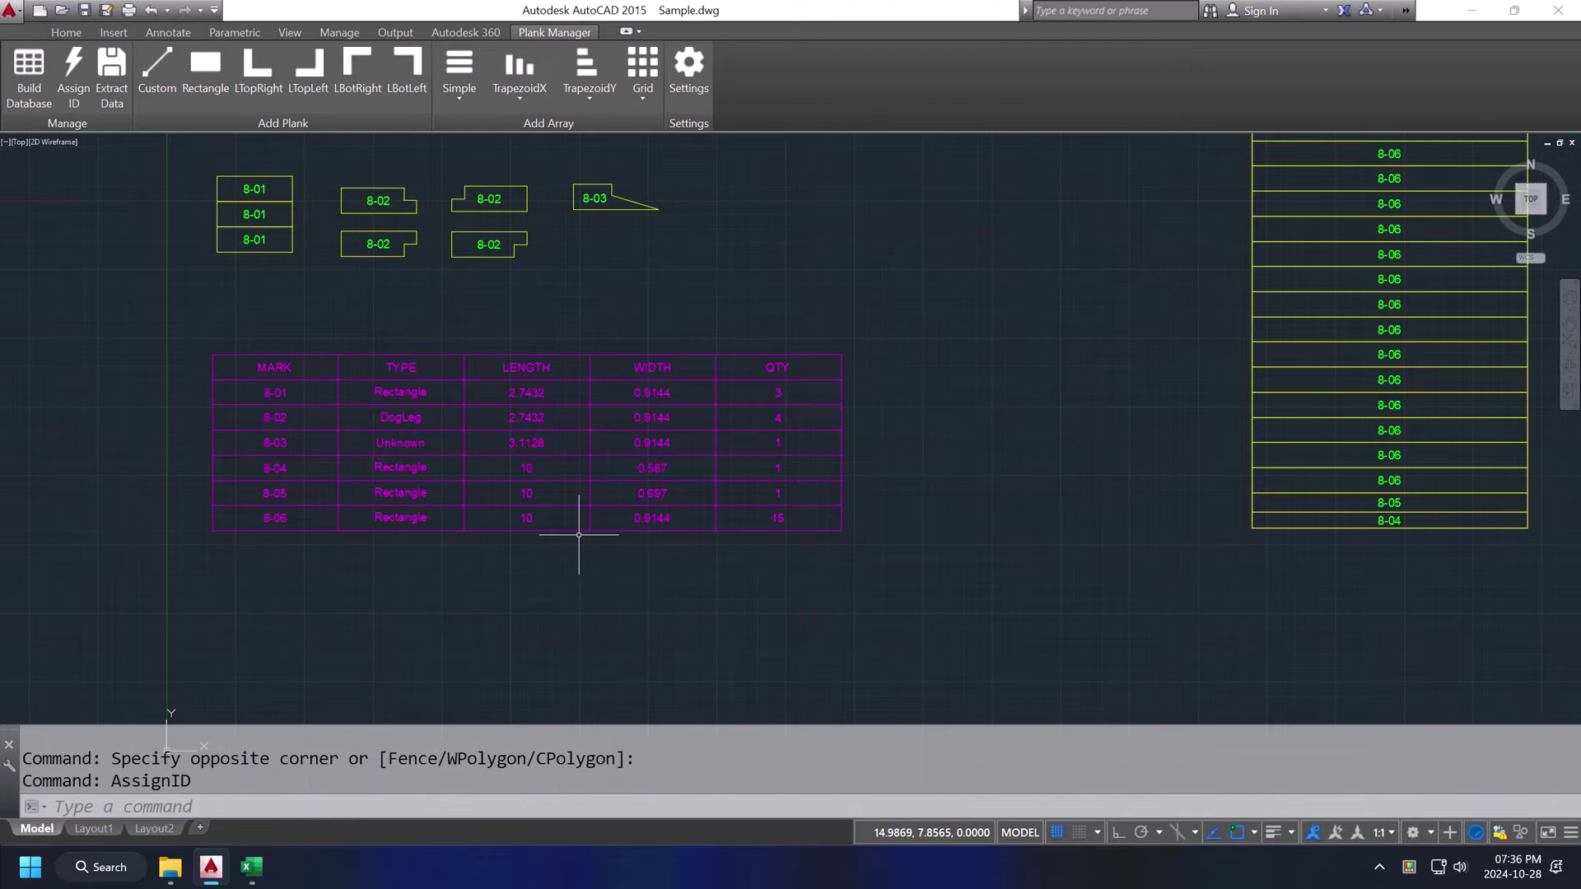
scroll(797, 614, down, 2)
- Fill the upper half of the right-hand sideways trapezoid with planks using a TrapezoidX Mid Part array picked at its four corners
middle_drag(871, 427, 626, 403)
middle_drag(1282, 419, 270, 449)
middle_drag(694, 354, 653, 353)
scroll(554, 372, down, 2)
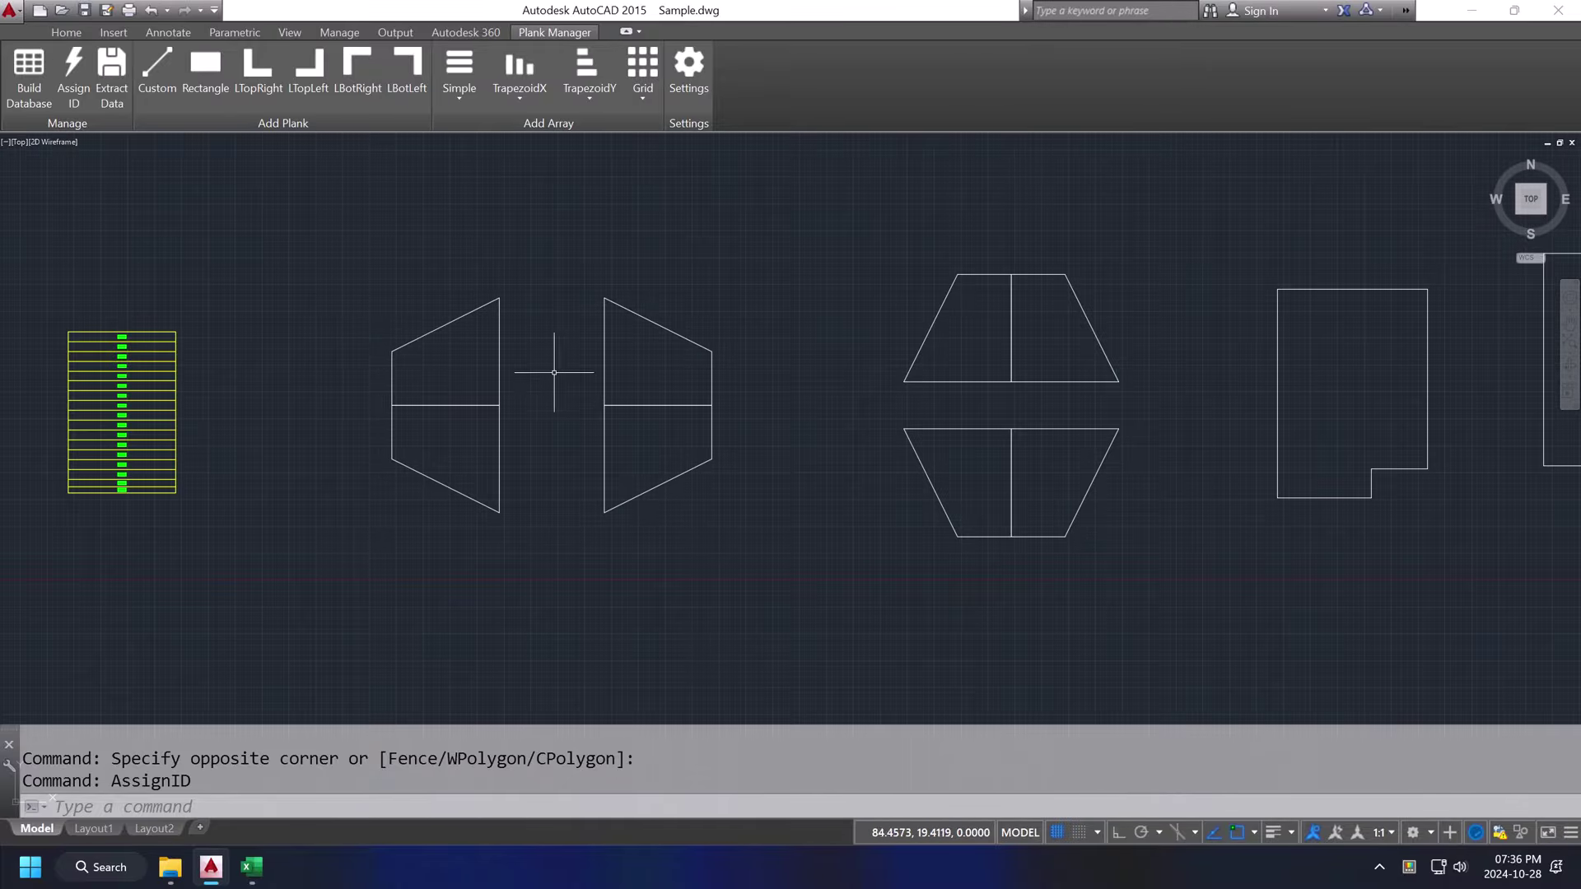
middle_drag(381, 384, 458, 387)
scroll(583, 368, up, 2)
middle_drag(653, 363, 589, 363)
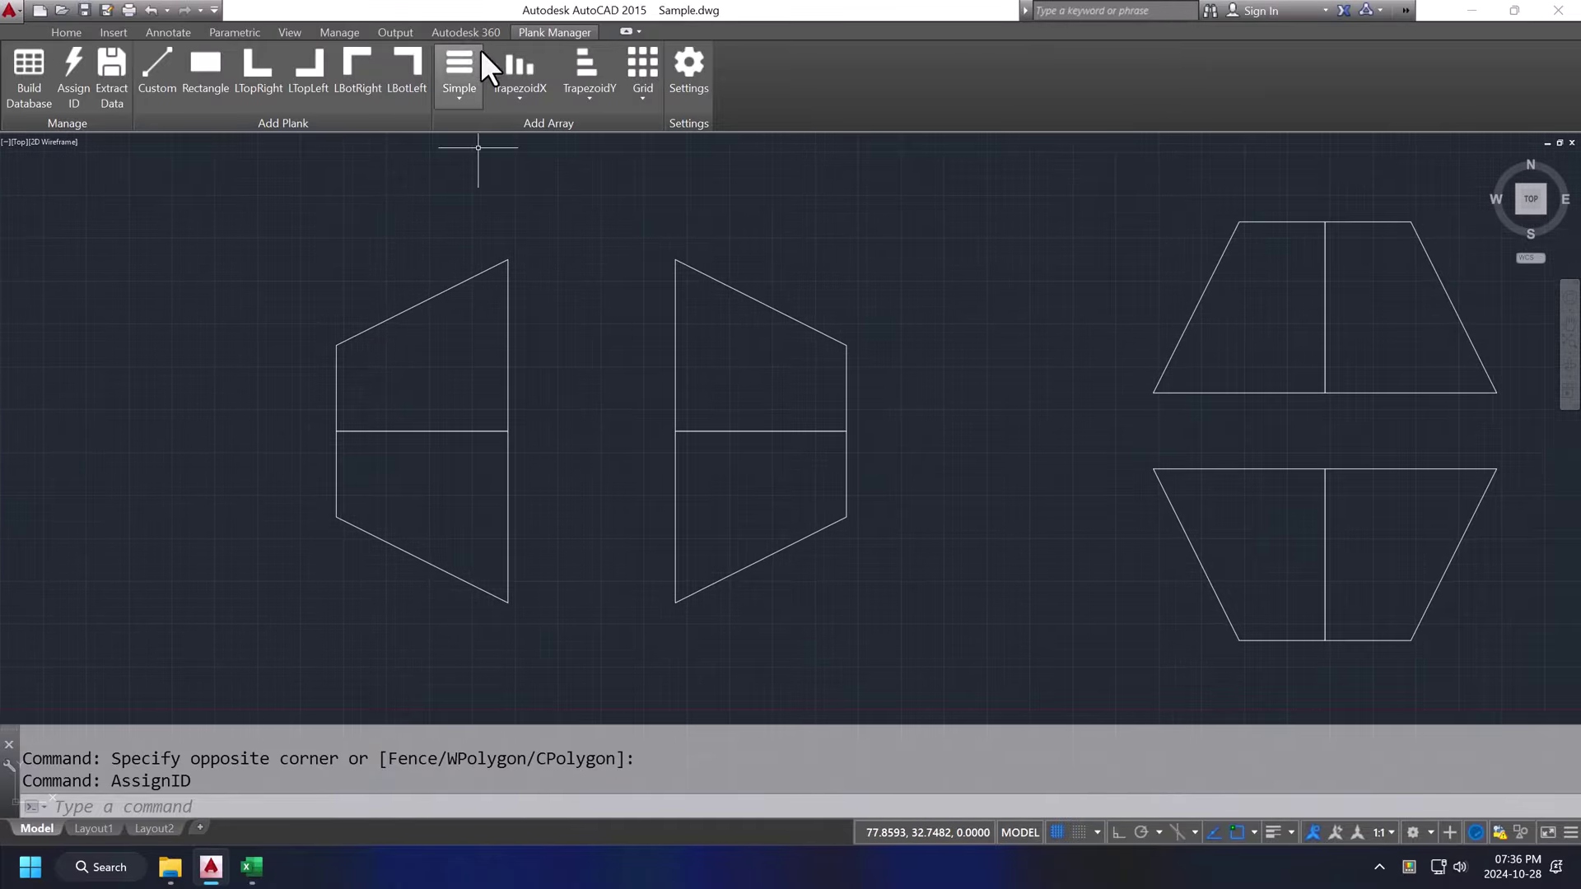
click(516, 92)
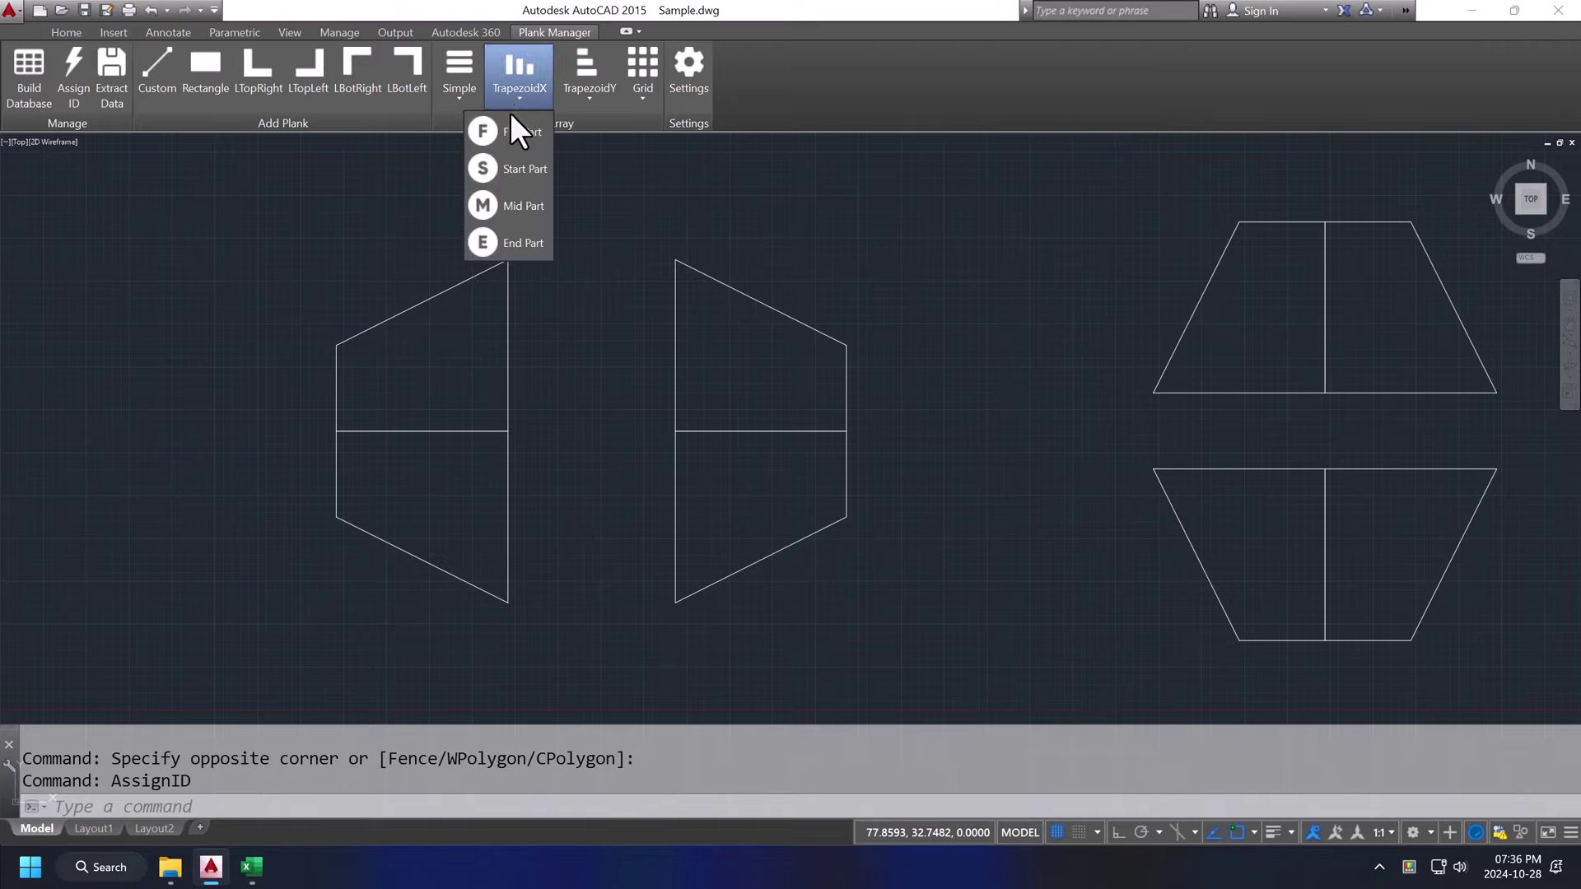
click(509, 204)
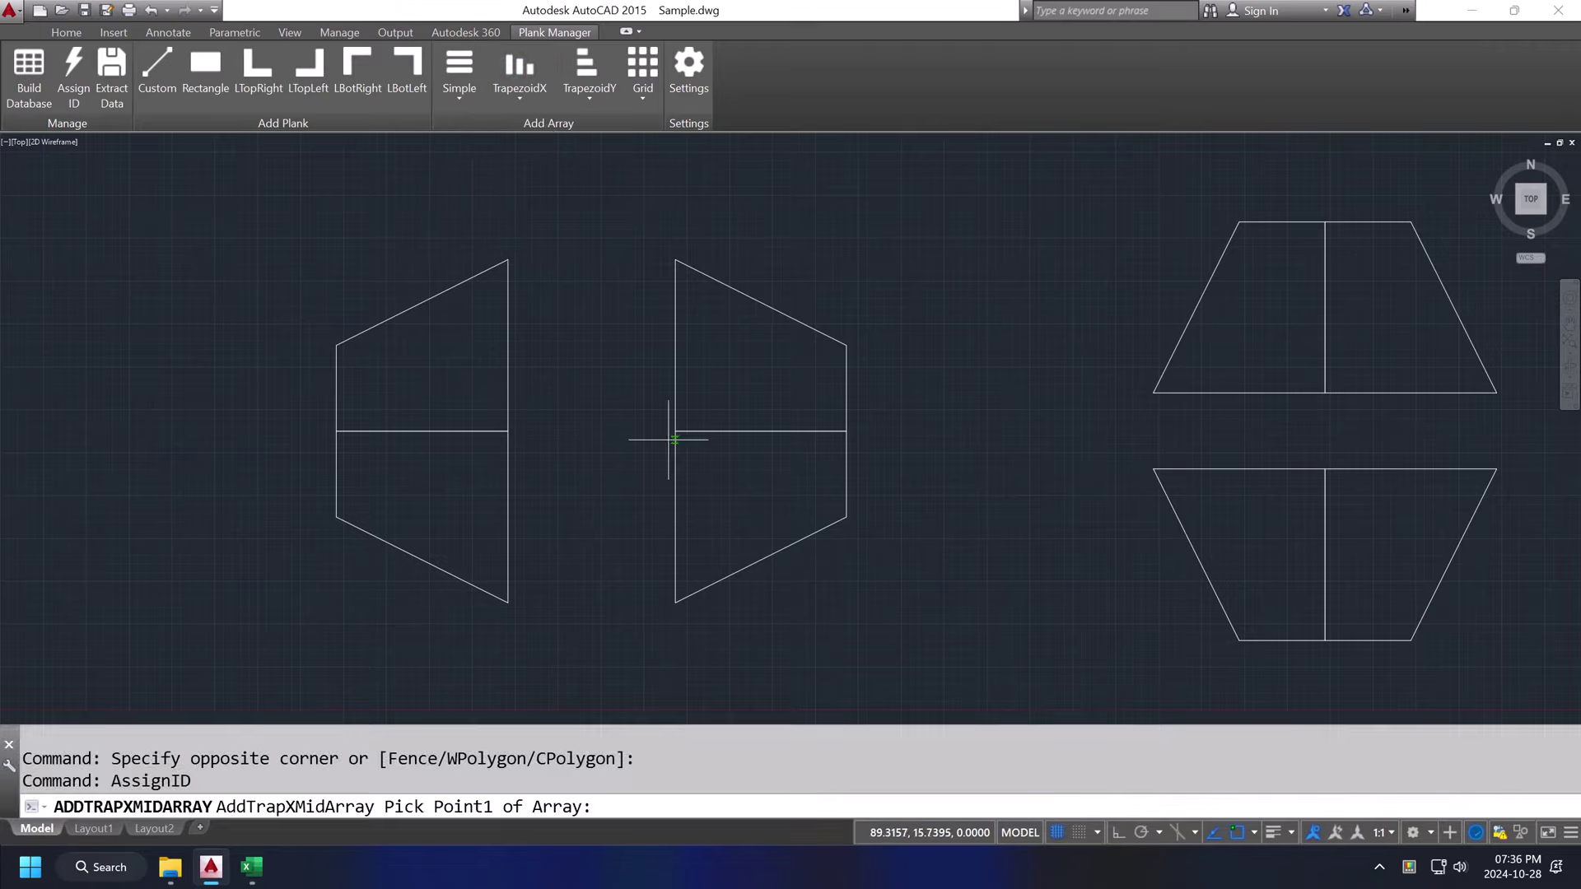
click(675, 430)
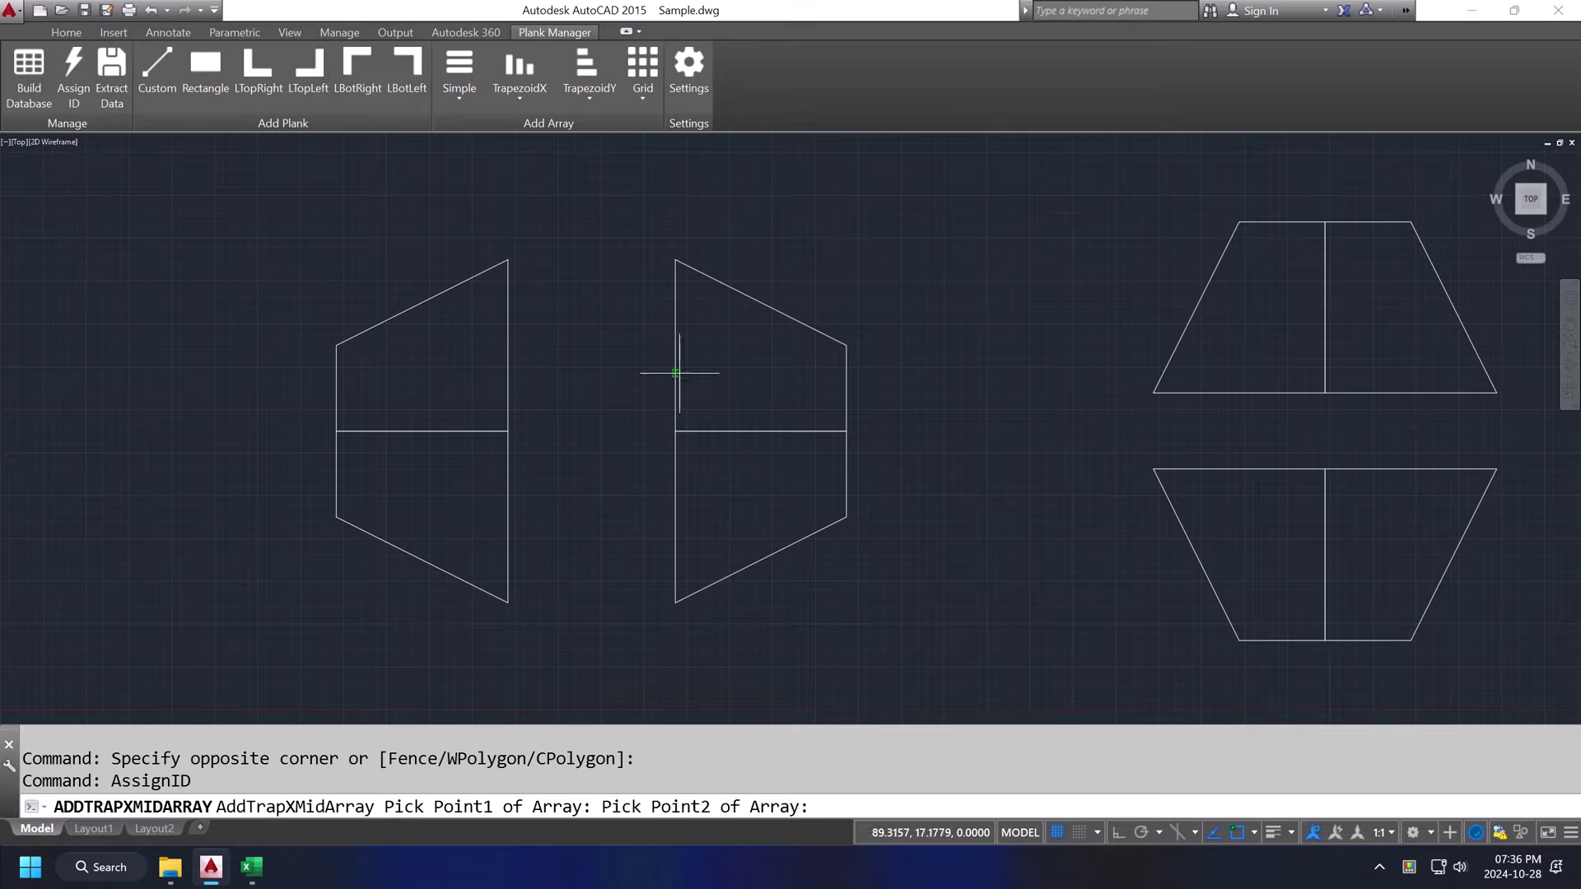
click(853, 344)
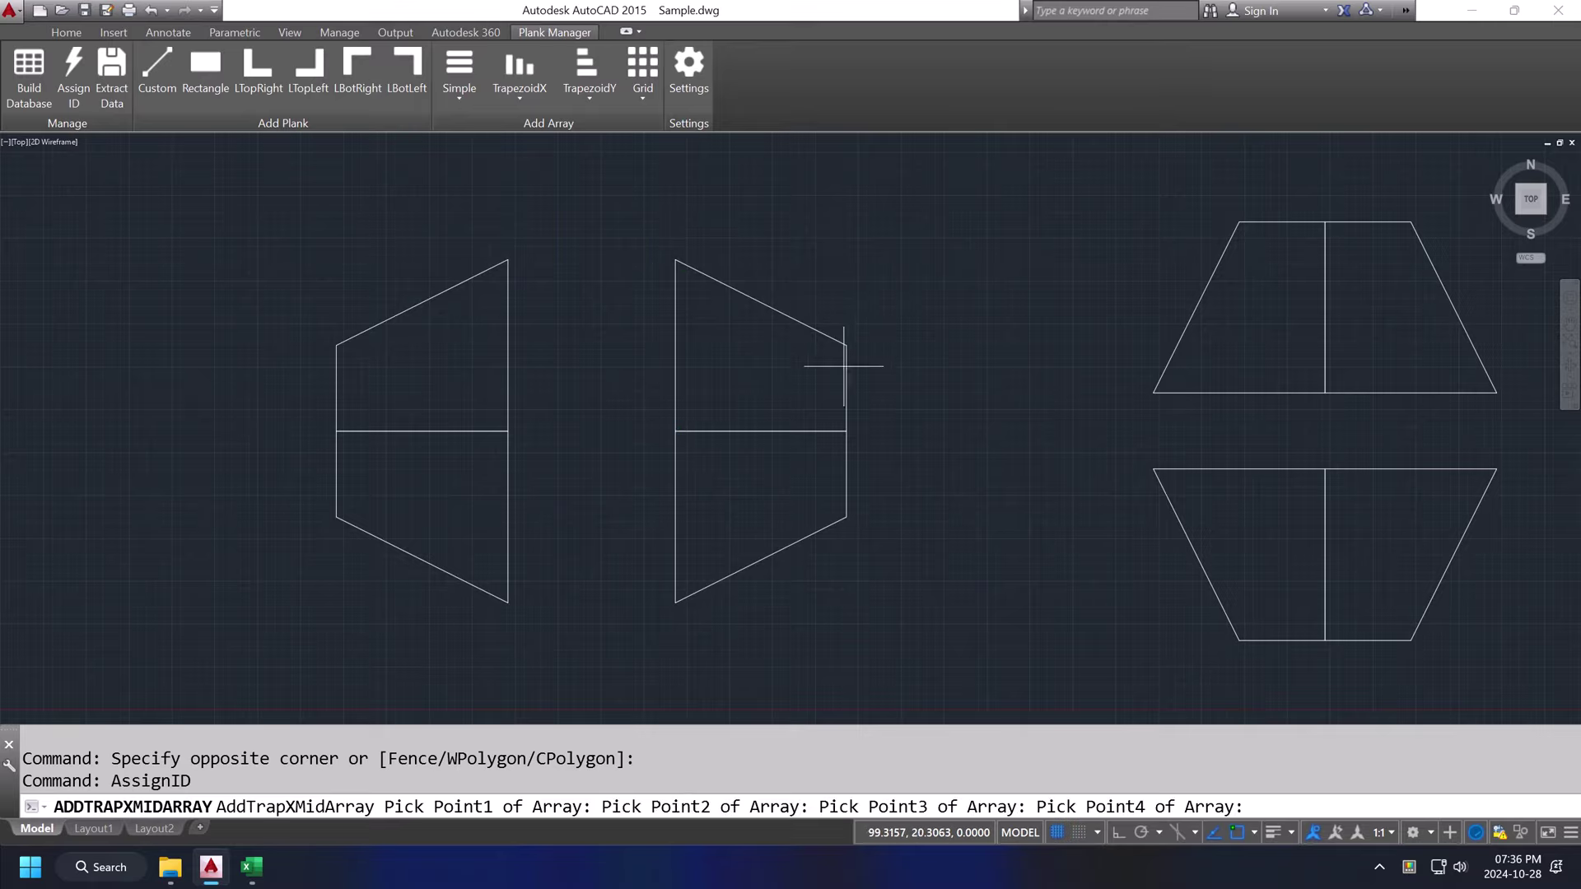
click(849, 434)
scroll(1179, 421, up, 2)
scroll(991, 395, down, 2)
mouse_move(932, 393)
middle_down()
mouse_move(893, 414)
mouse_move(808, 328)
middle_up()
scroll(928, 373, down, 2)
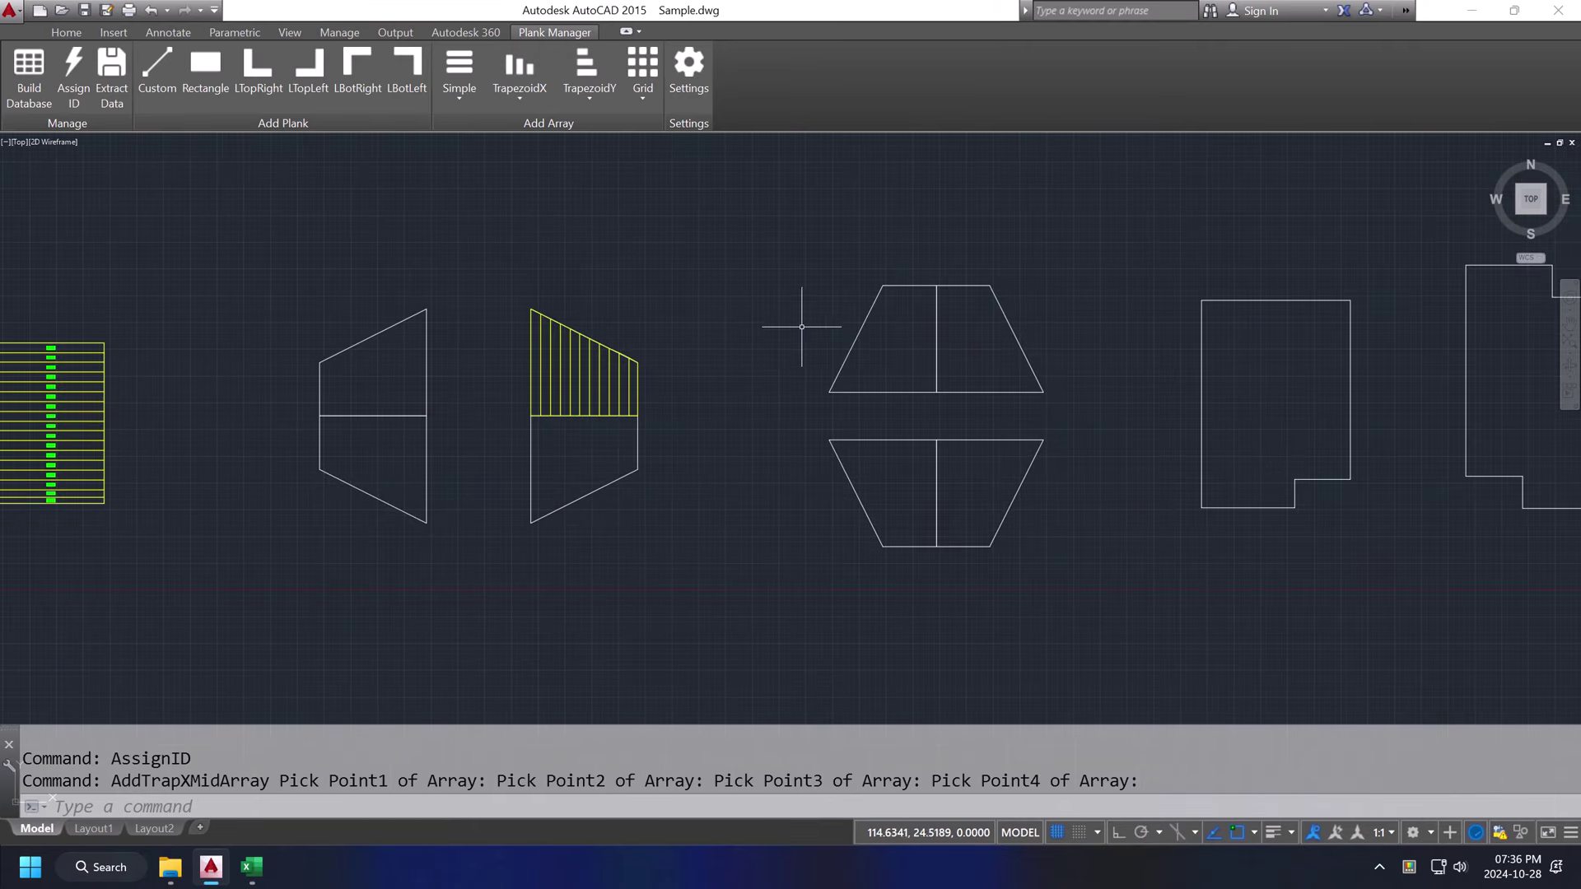
- Fill the right half of the upper upright trapezoid with planks using a TrapezoidY Mid Part array picked at its four corners
click(603, 87)
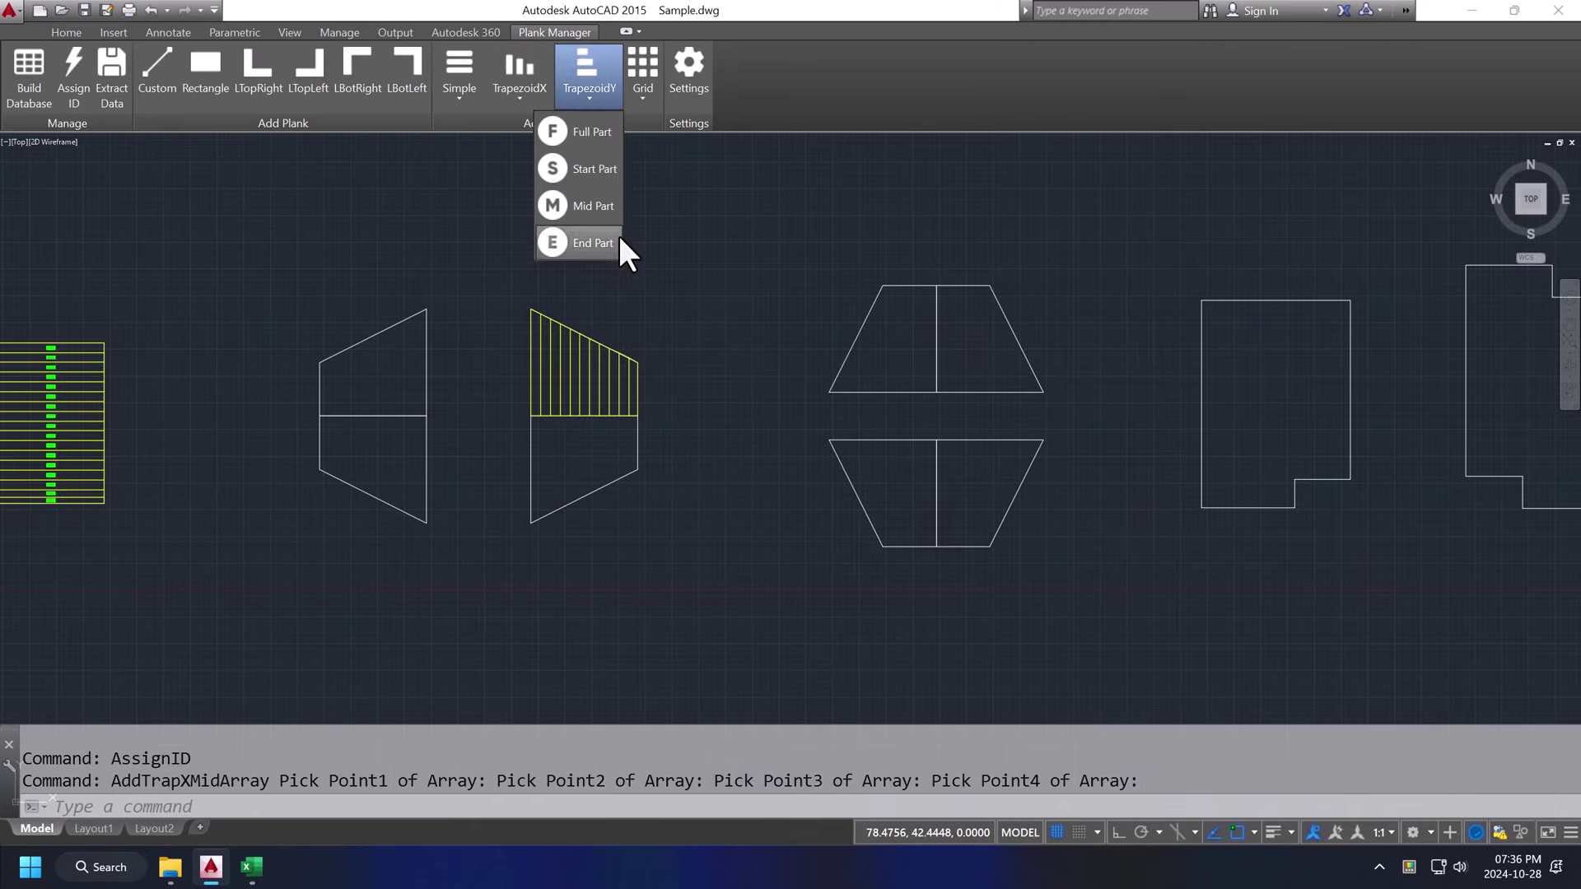
click(598, 144)
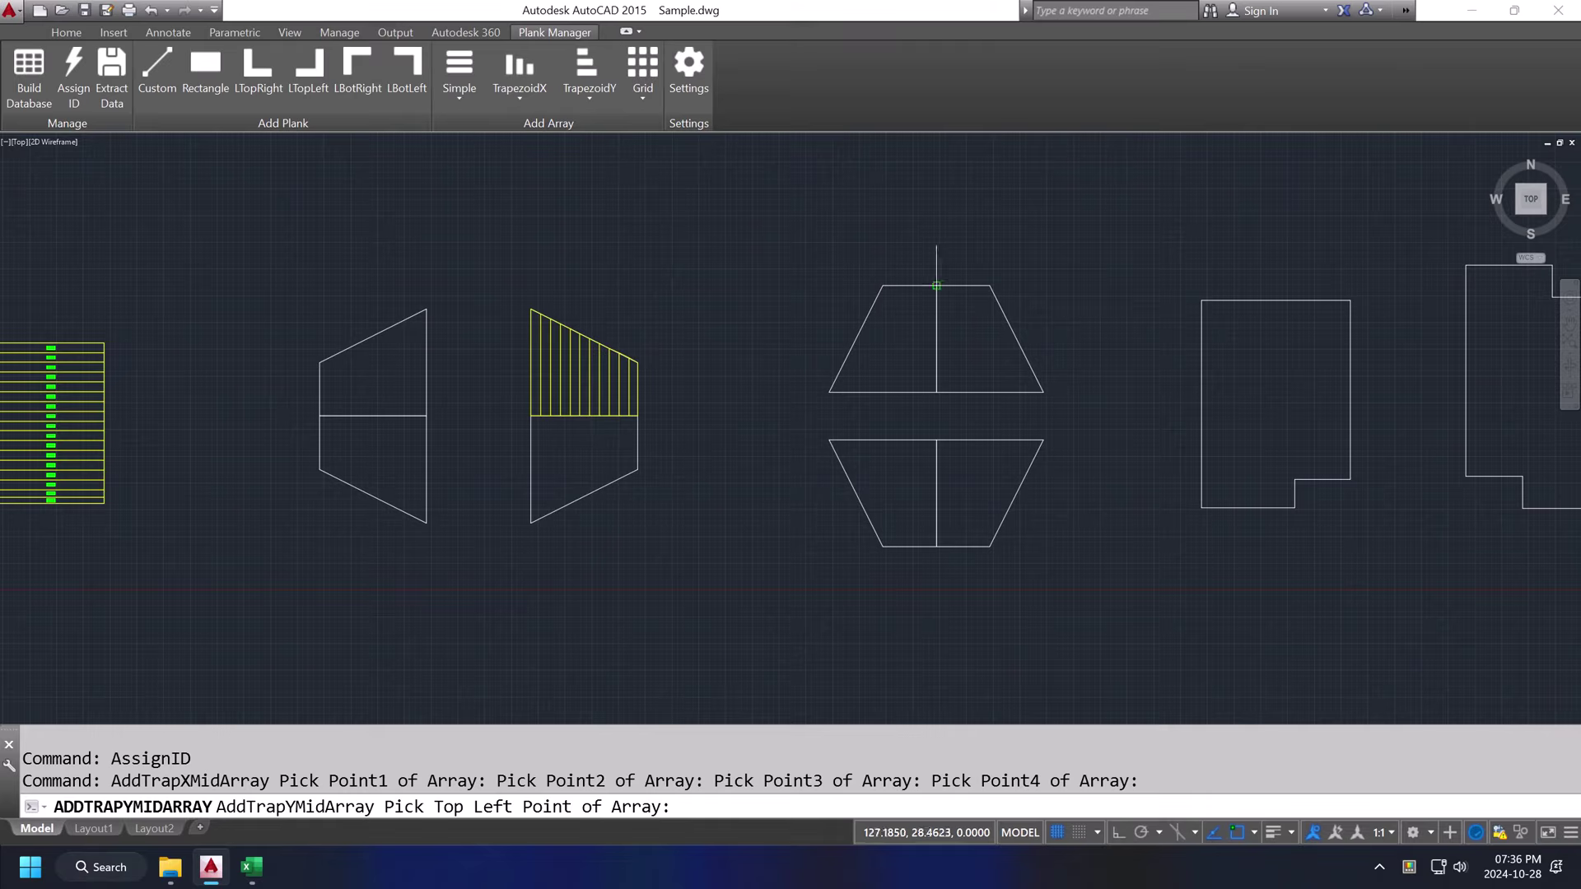
click(936, 285)
click(989, 286)
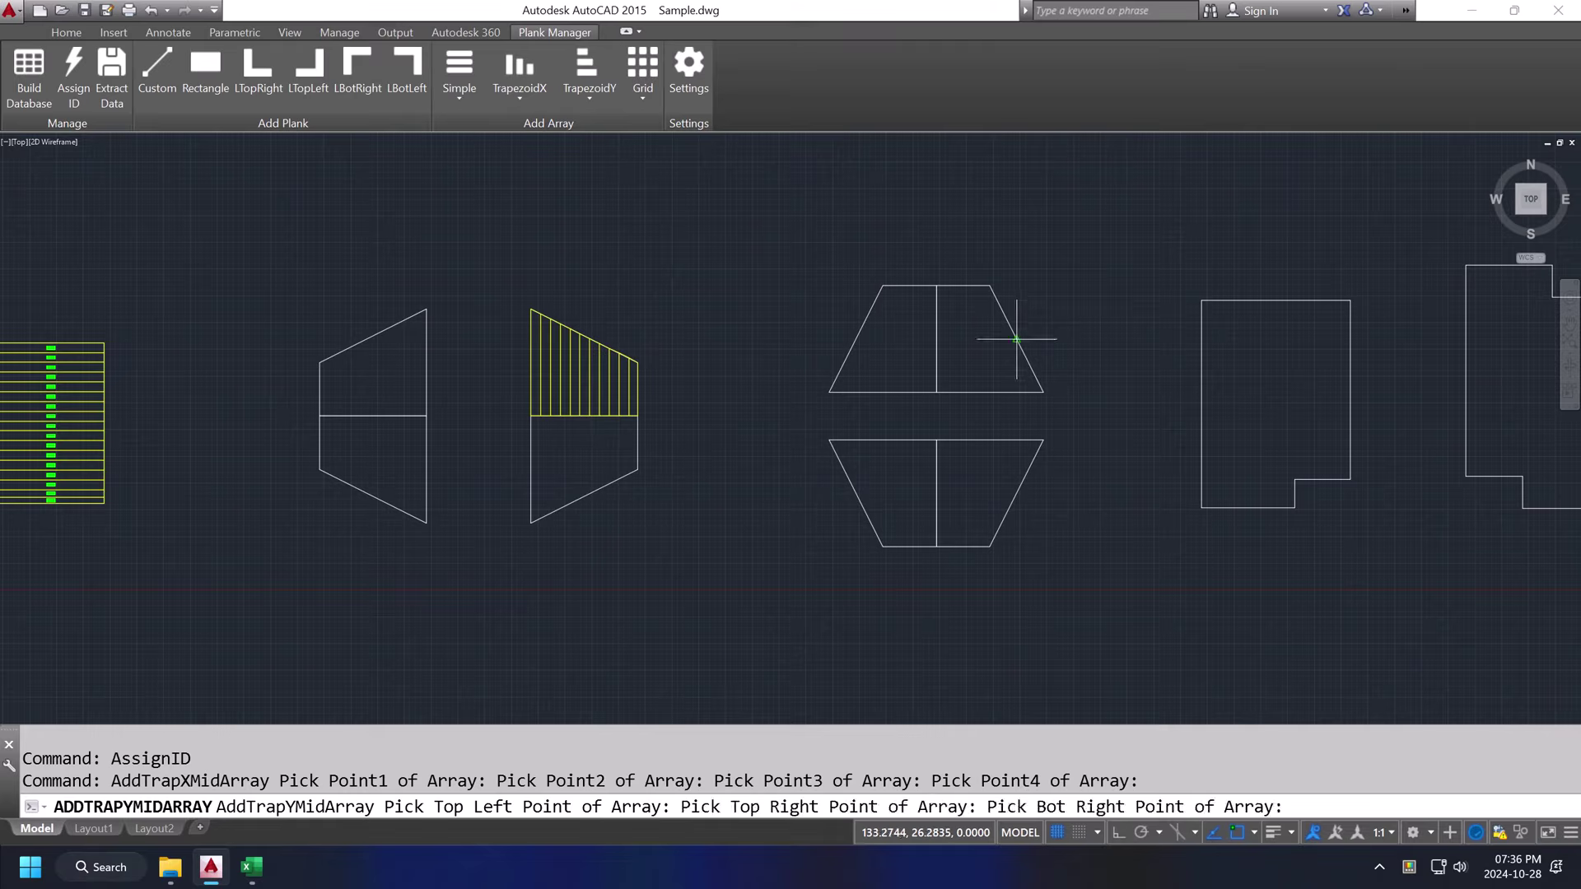
click(1043, 392)
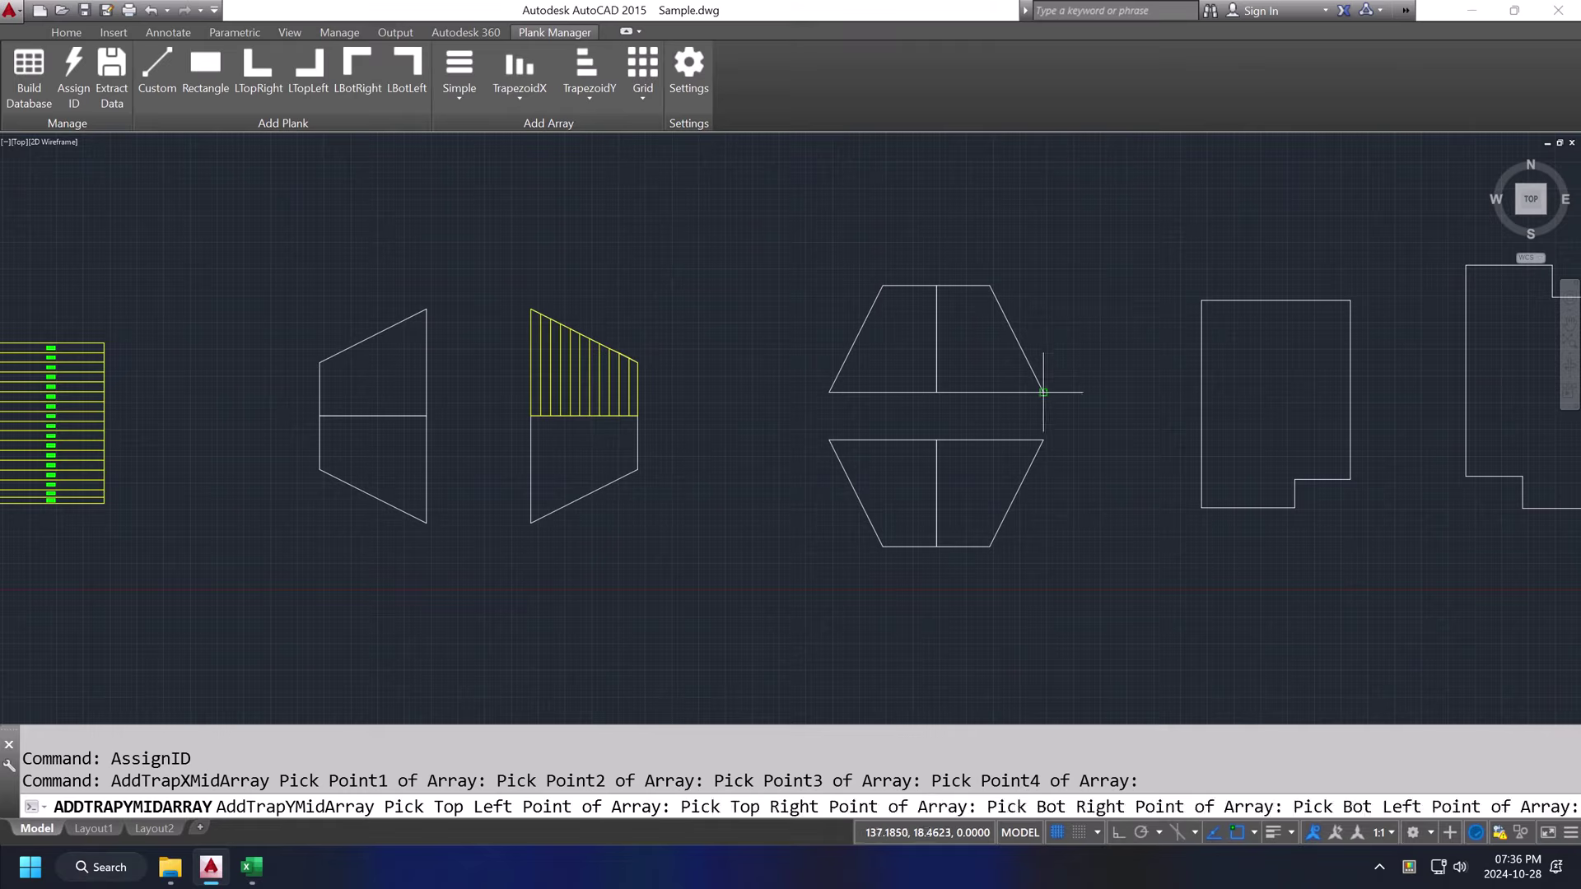
click(936, 392)
scroll(947, 379, up, 4)
scroll(978, 355, down, 6)
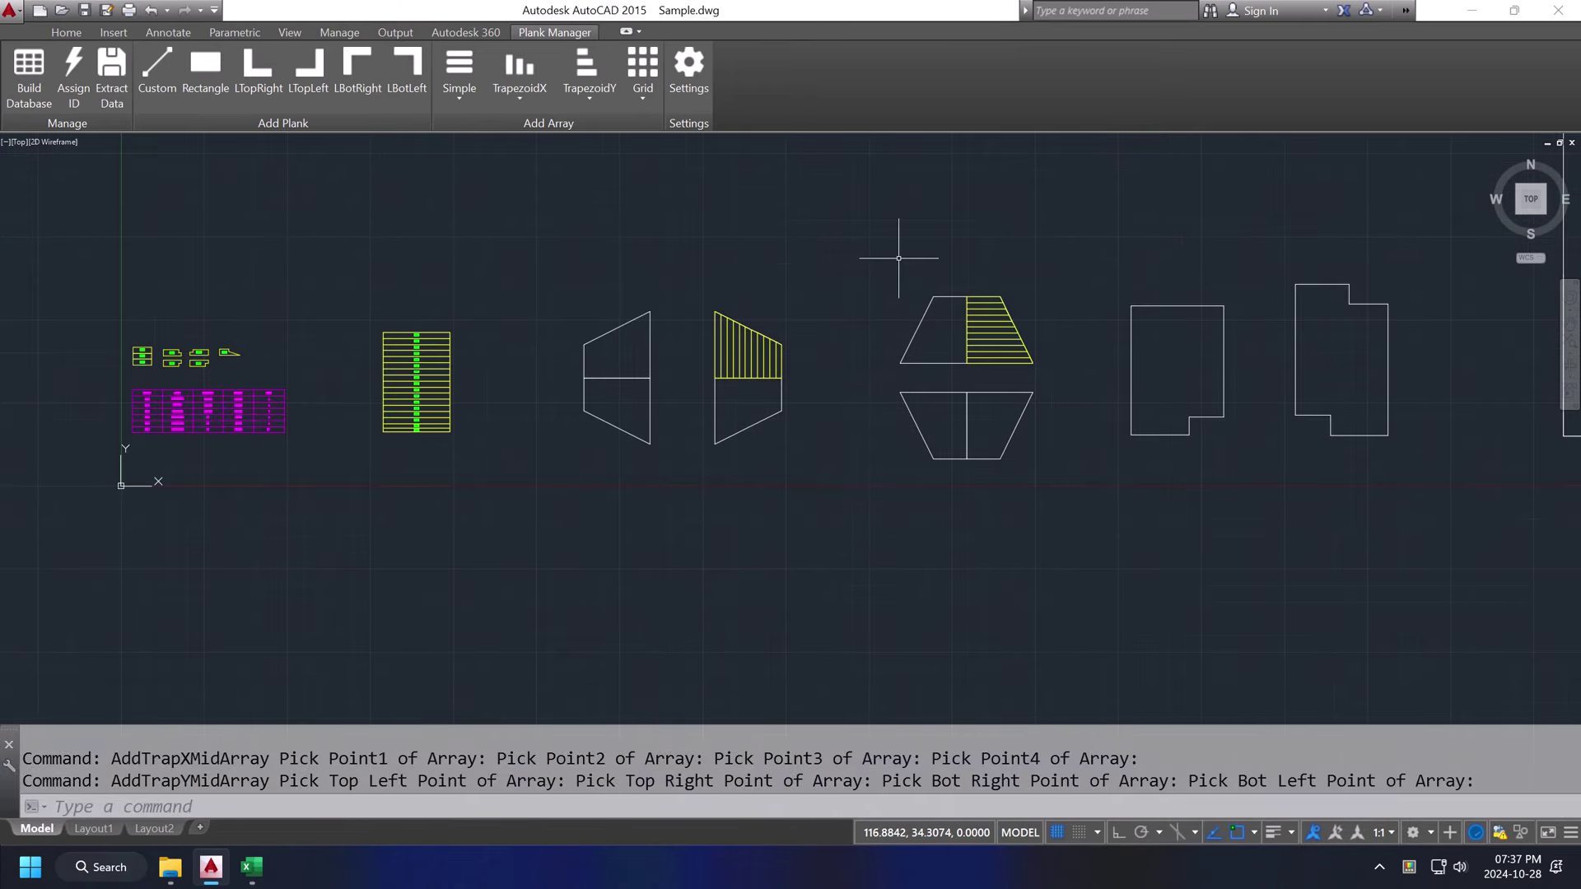
- Cover the first notched outline with a Grid Full Part array from its top-left corner to the projected bottom-right corner, with polar tracking on
scroll(971, 295, up, 4)
scroll(1070, 308, down, 2)
middle_drag(1243, 321, 833, 454)
click(644, 73)
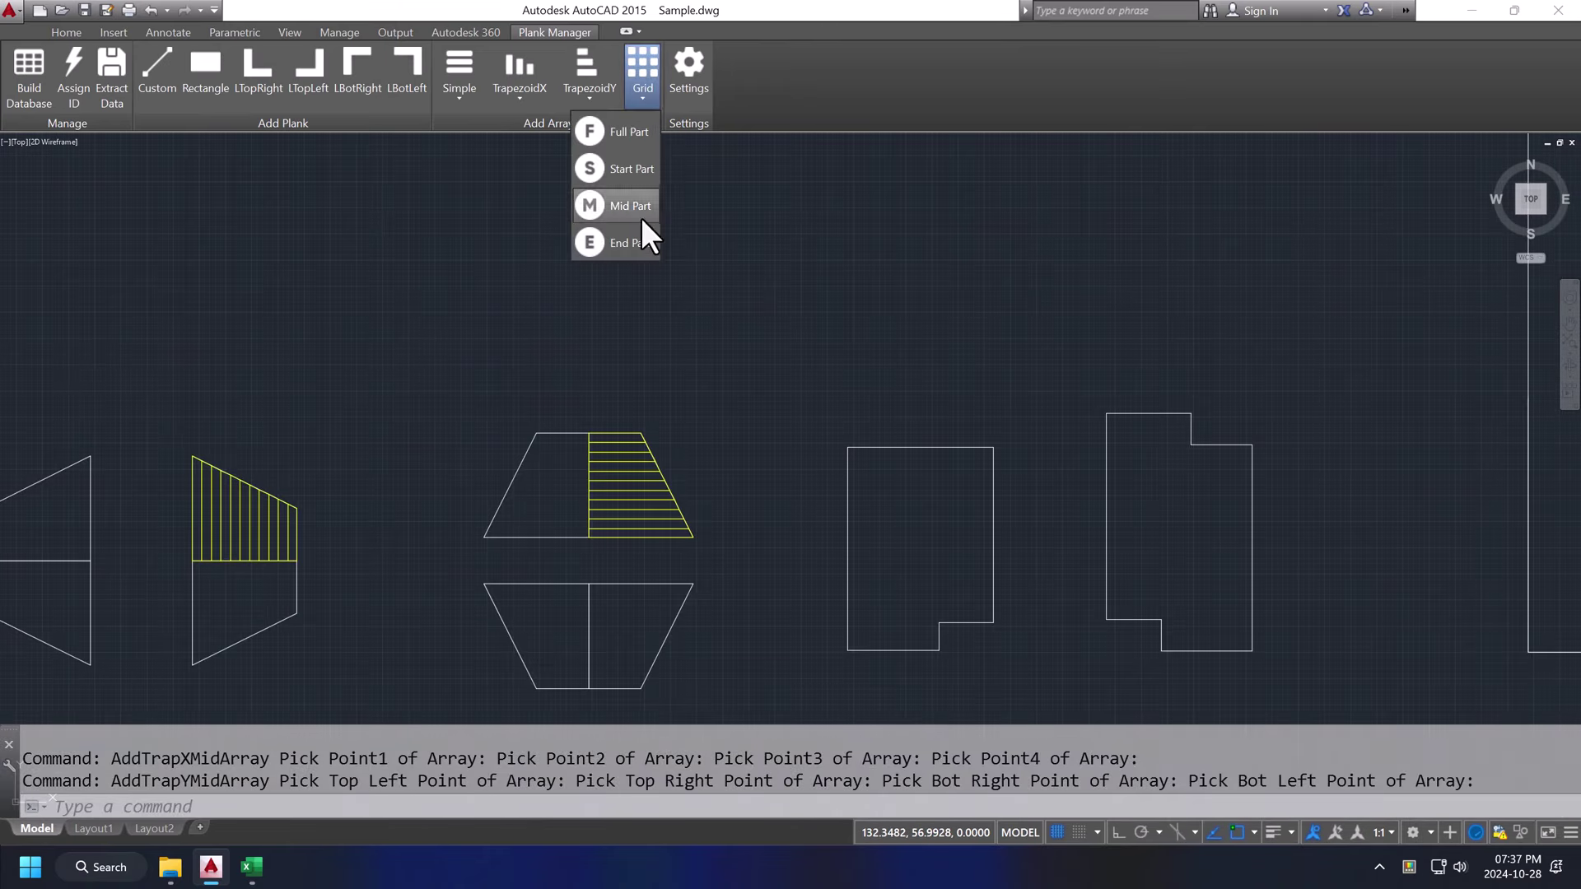
click(624, 138)
middle_drag(868, 388, 675, 186)
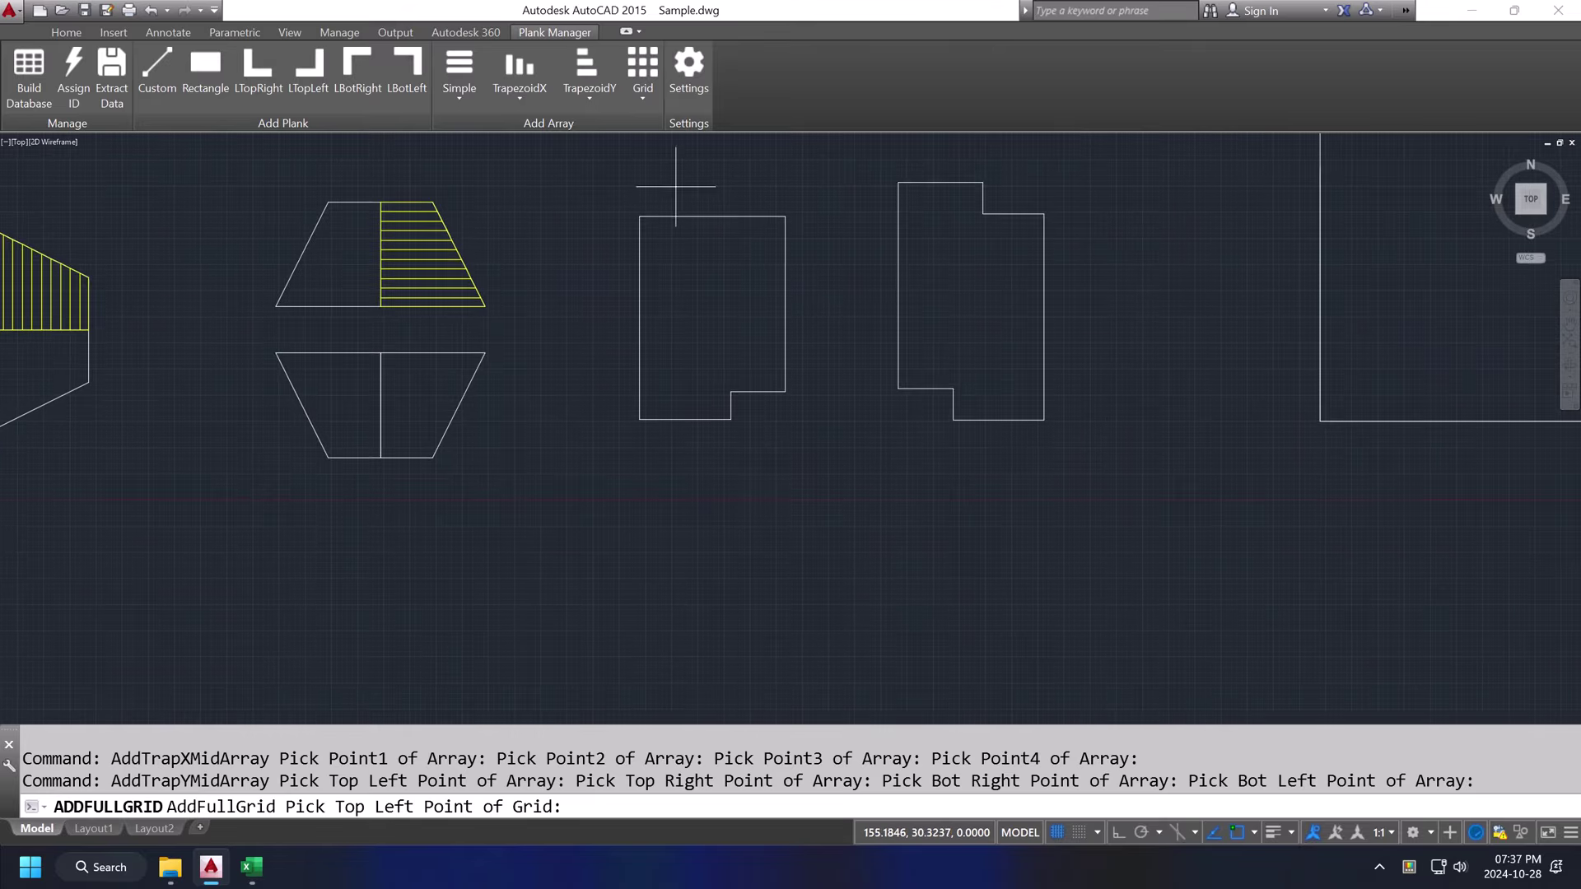
middle_drag(733, 288, 743, 312)
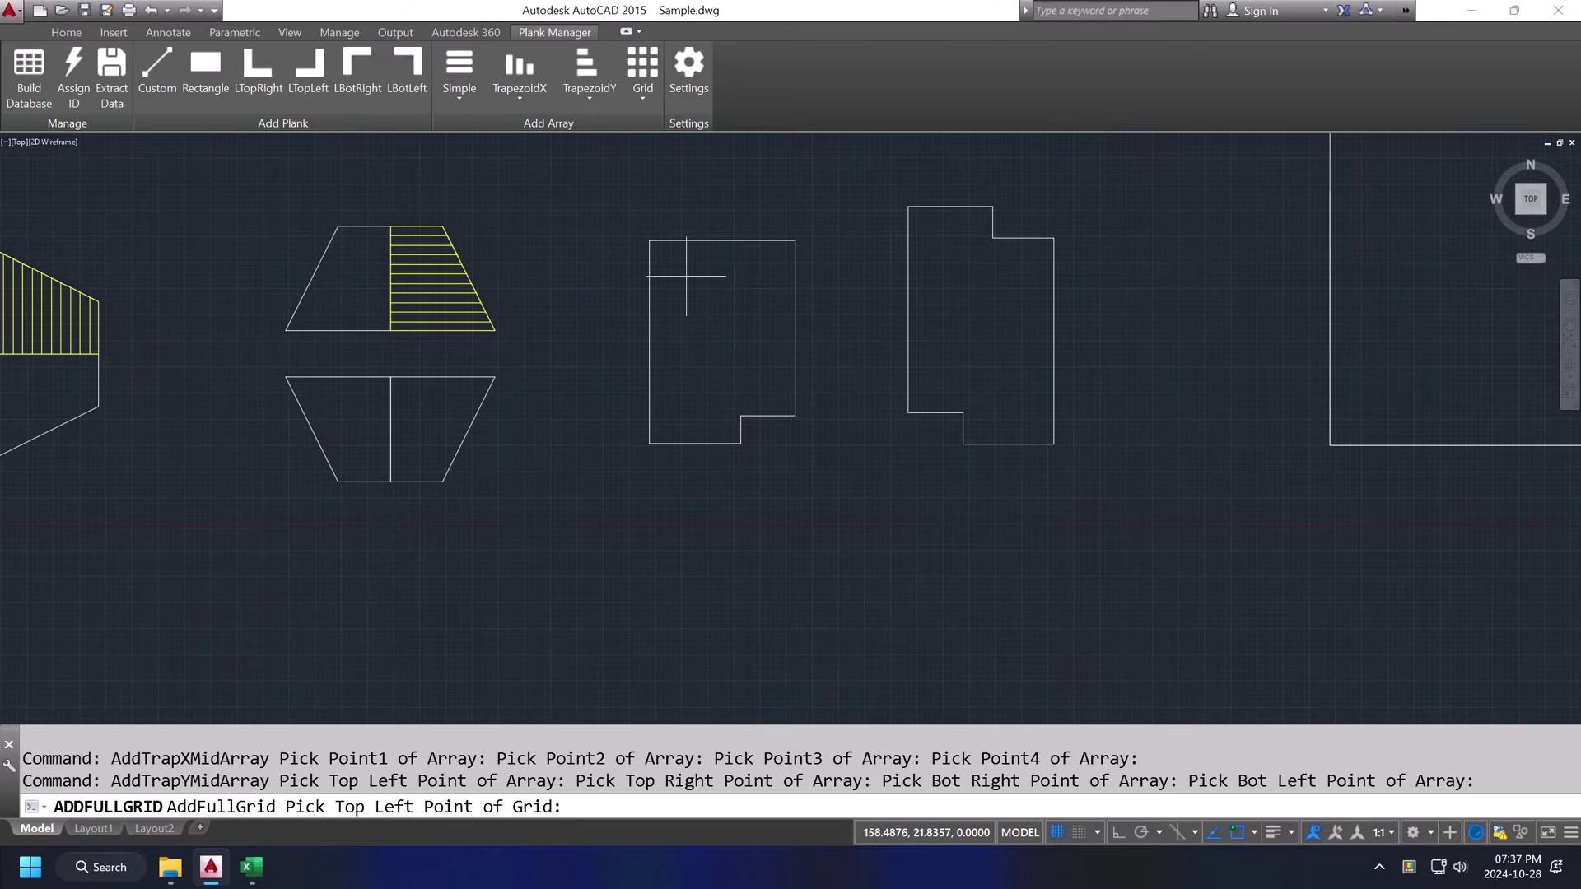
click(649, 241)
key(F10)
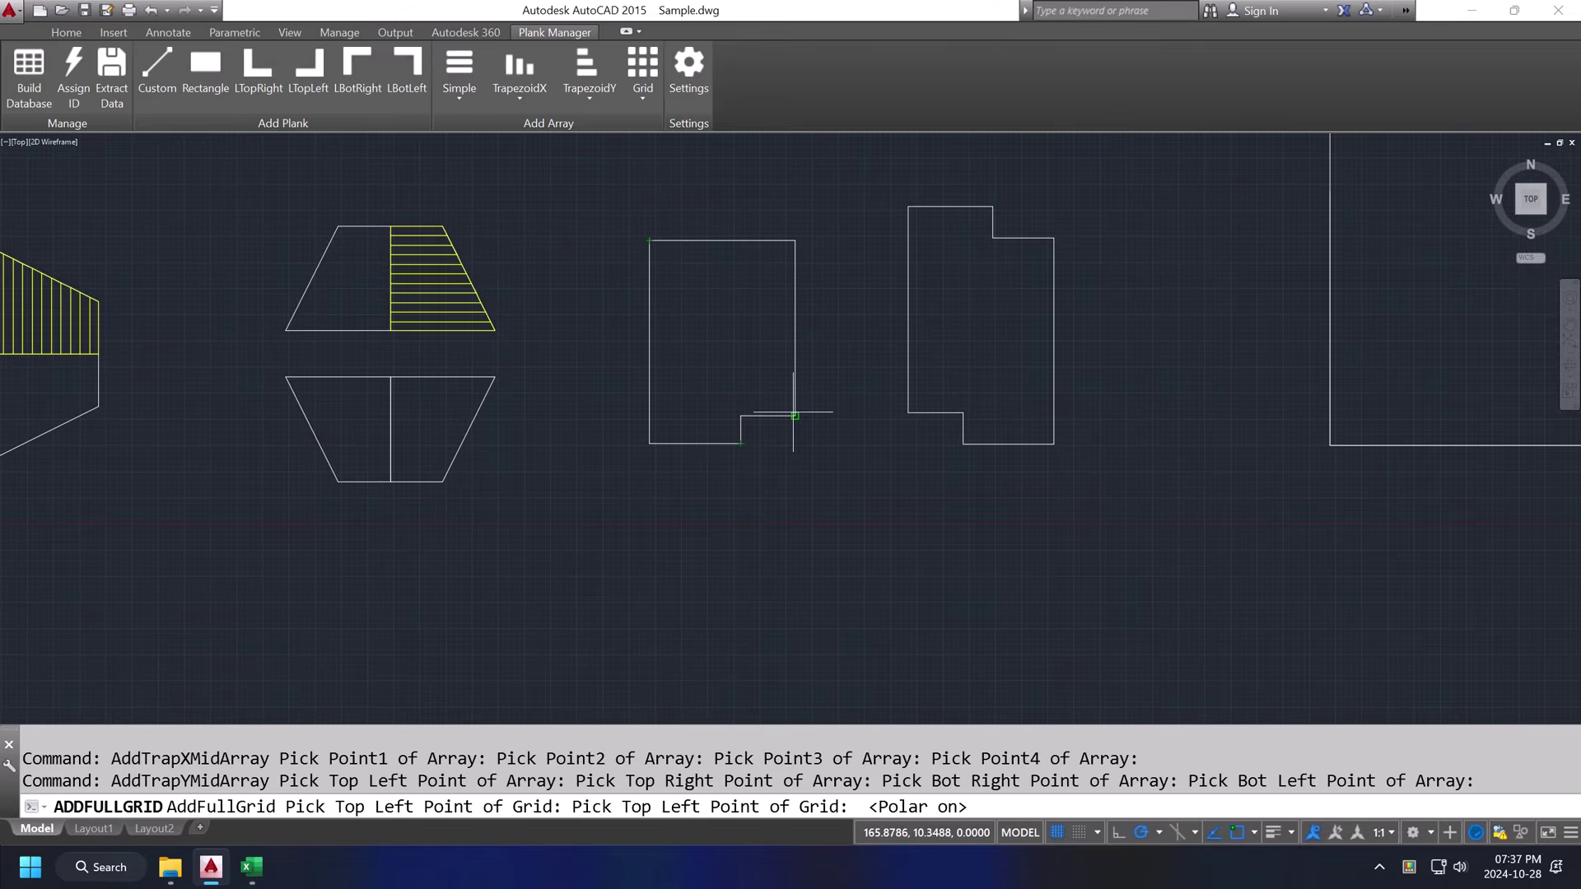
click(795, 443)
- Erase the grid planks lying entirely inside the outline's lower-right notch
scroll(793, 385, up, 2)
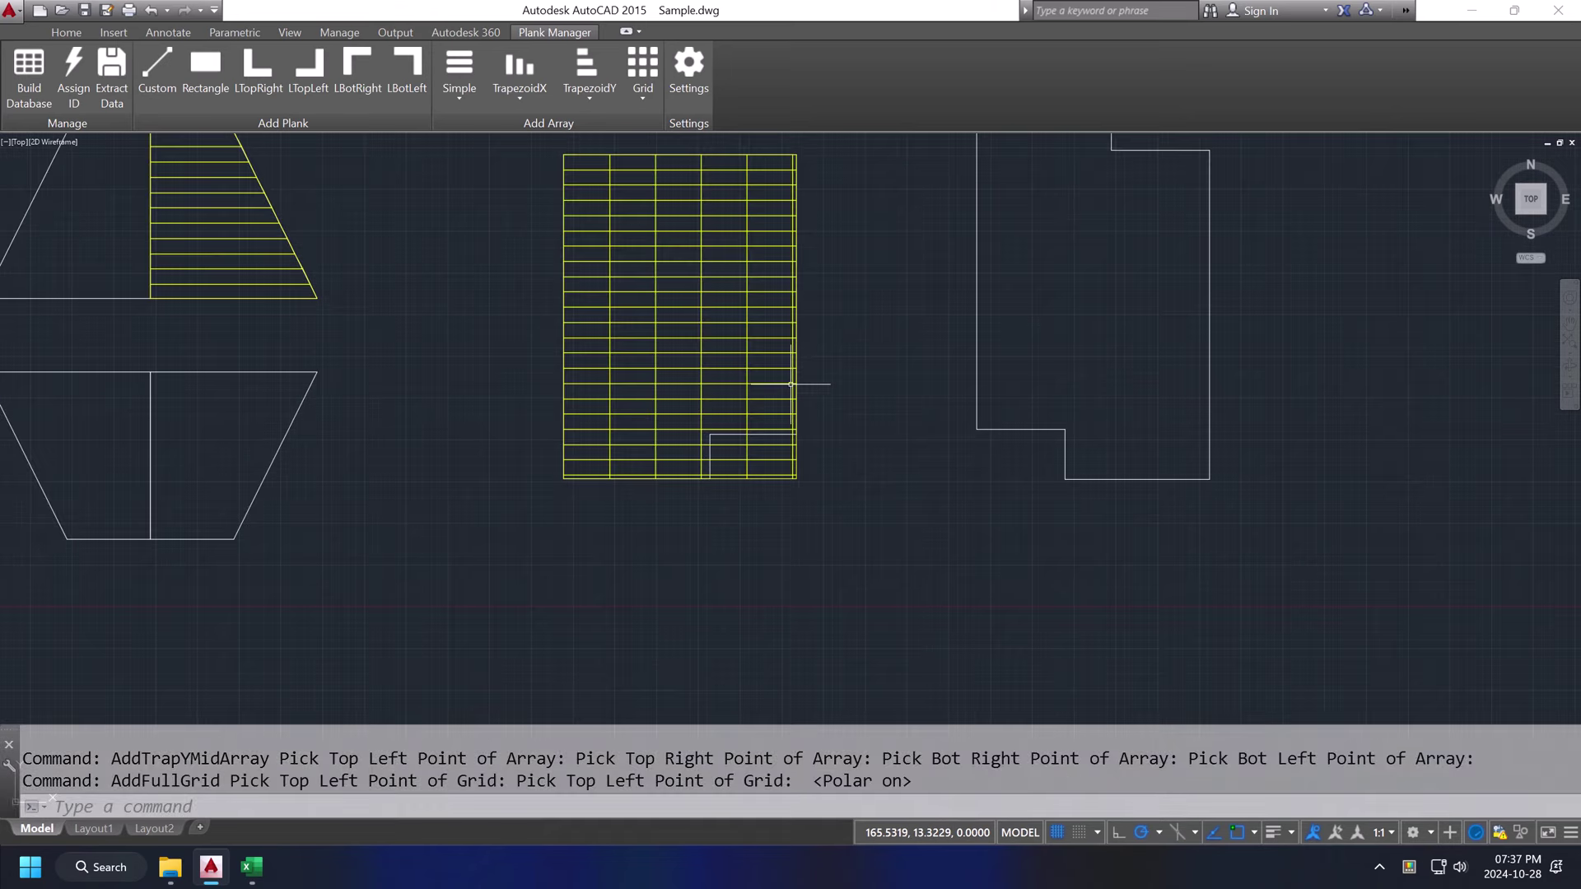
scroll(794, 390, down, 1)
middle_drag(826, 423, 875, 563)
scroll(874, 425, up, 2)
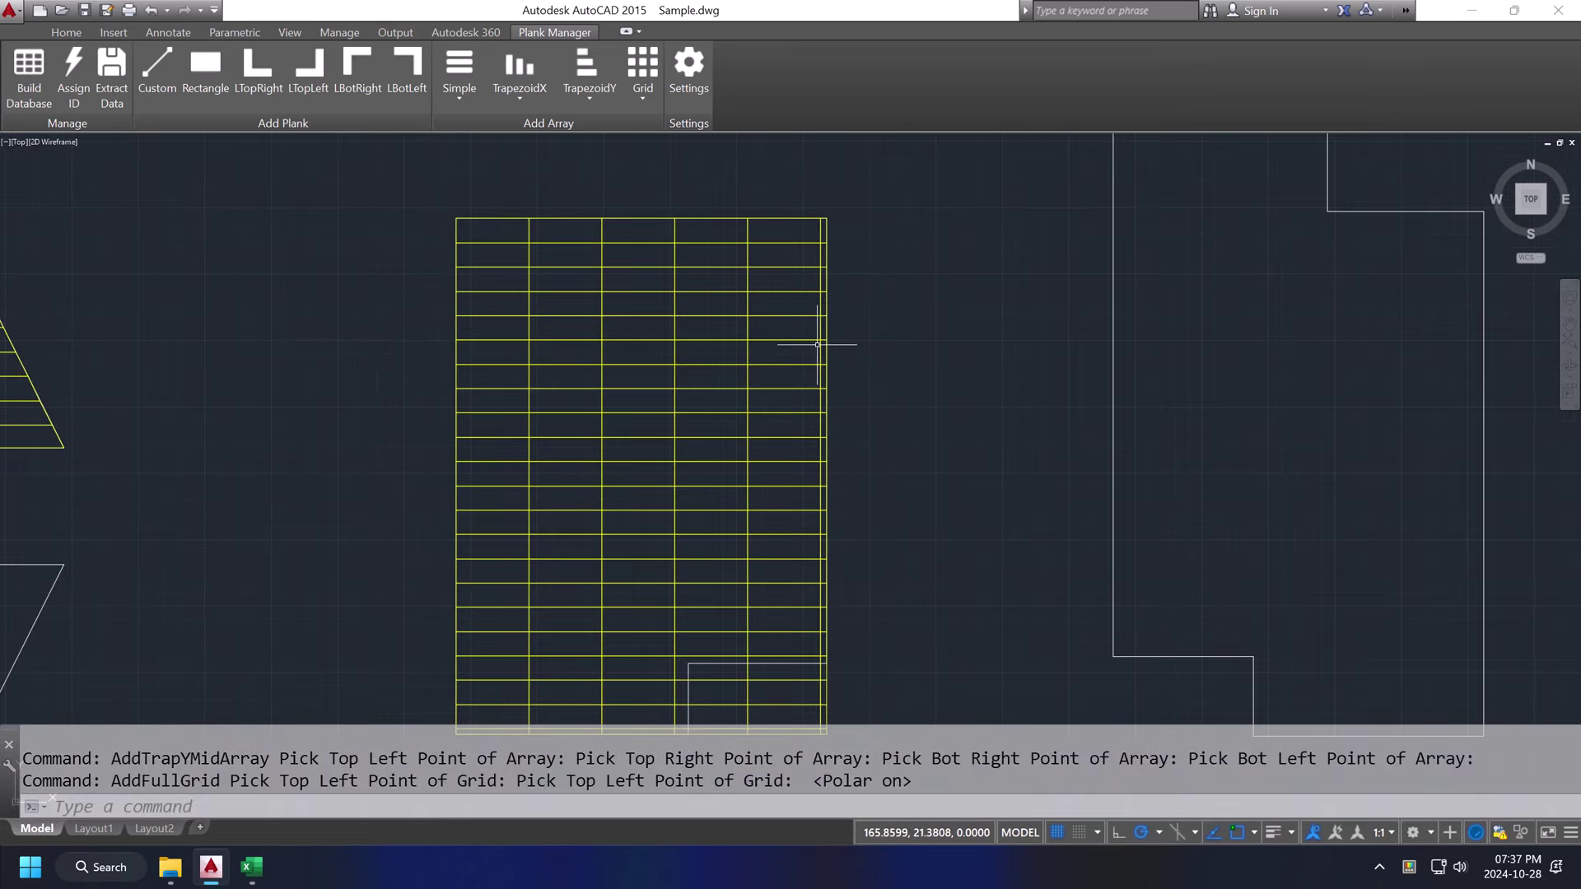
scroll(856, 280, down, 2)
scroll(738, 529, up, 4)
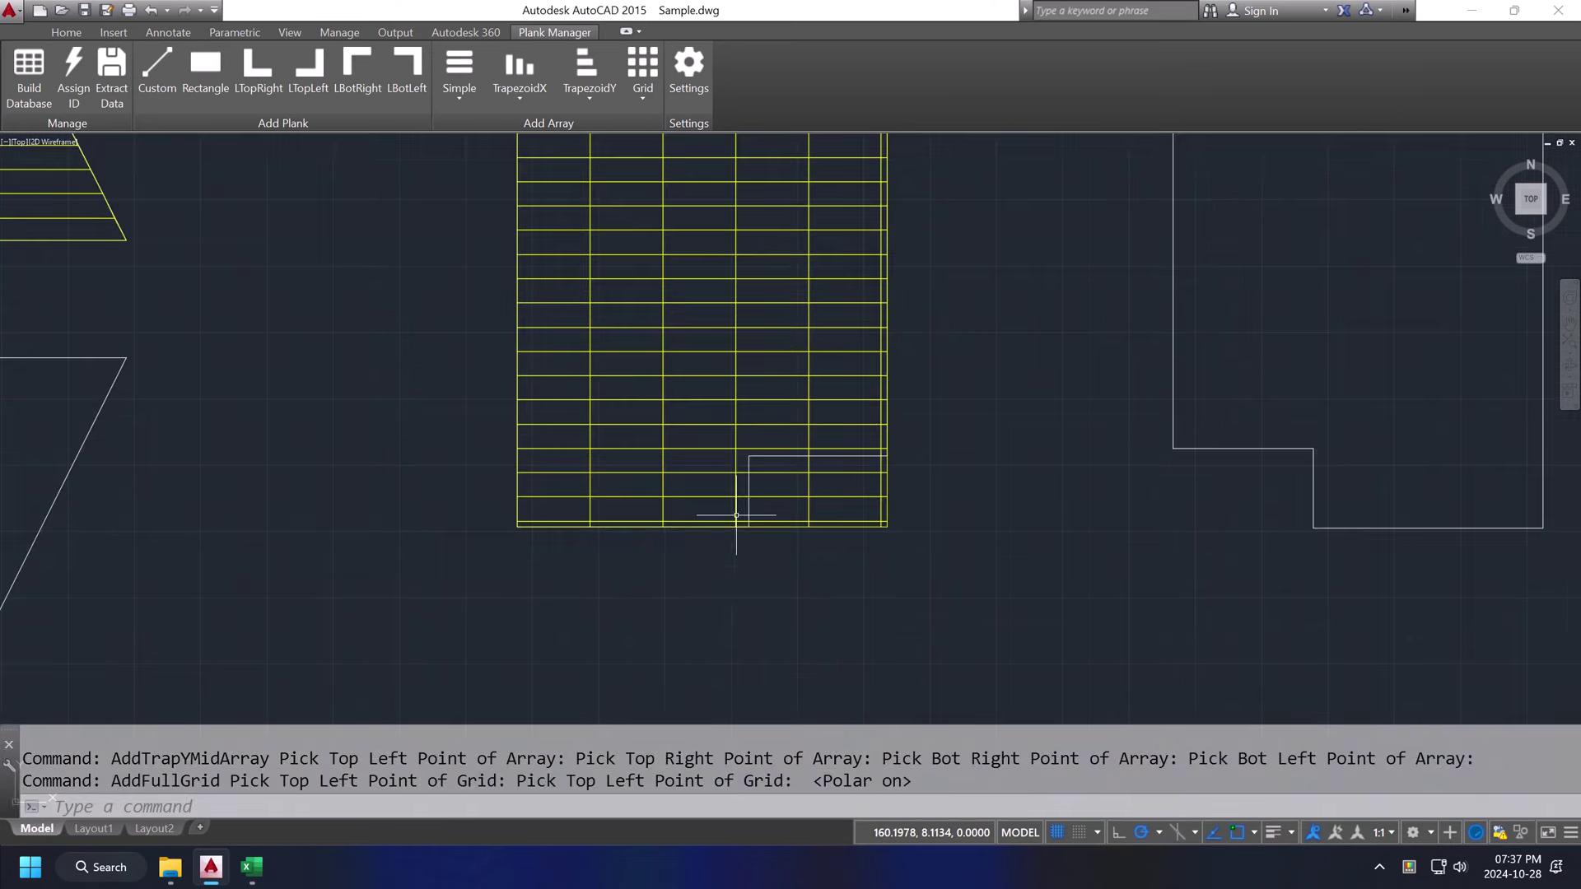
click(1094, 576)
click(906, 461)
text(e)
key(Return)
key(Escape)
key(Escape)
- Stretch the shared edge of the two lowest plank rows upward in the grid's first three columns to widen the narrow bottom planks
scroll(632, 571, up, 2)
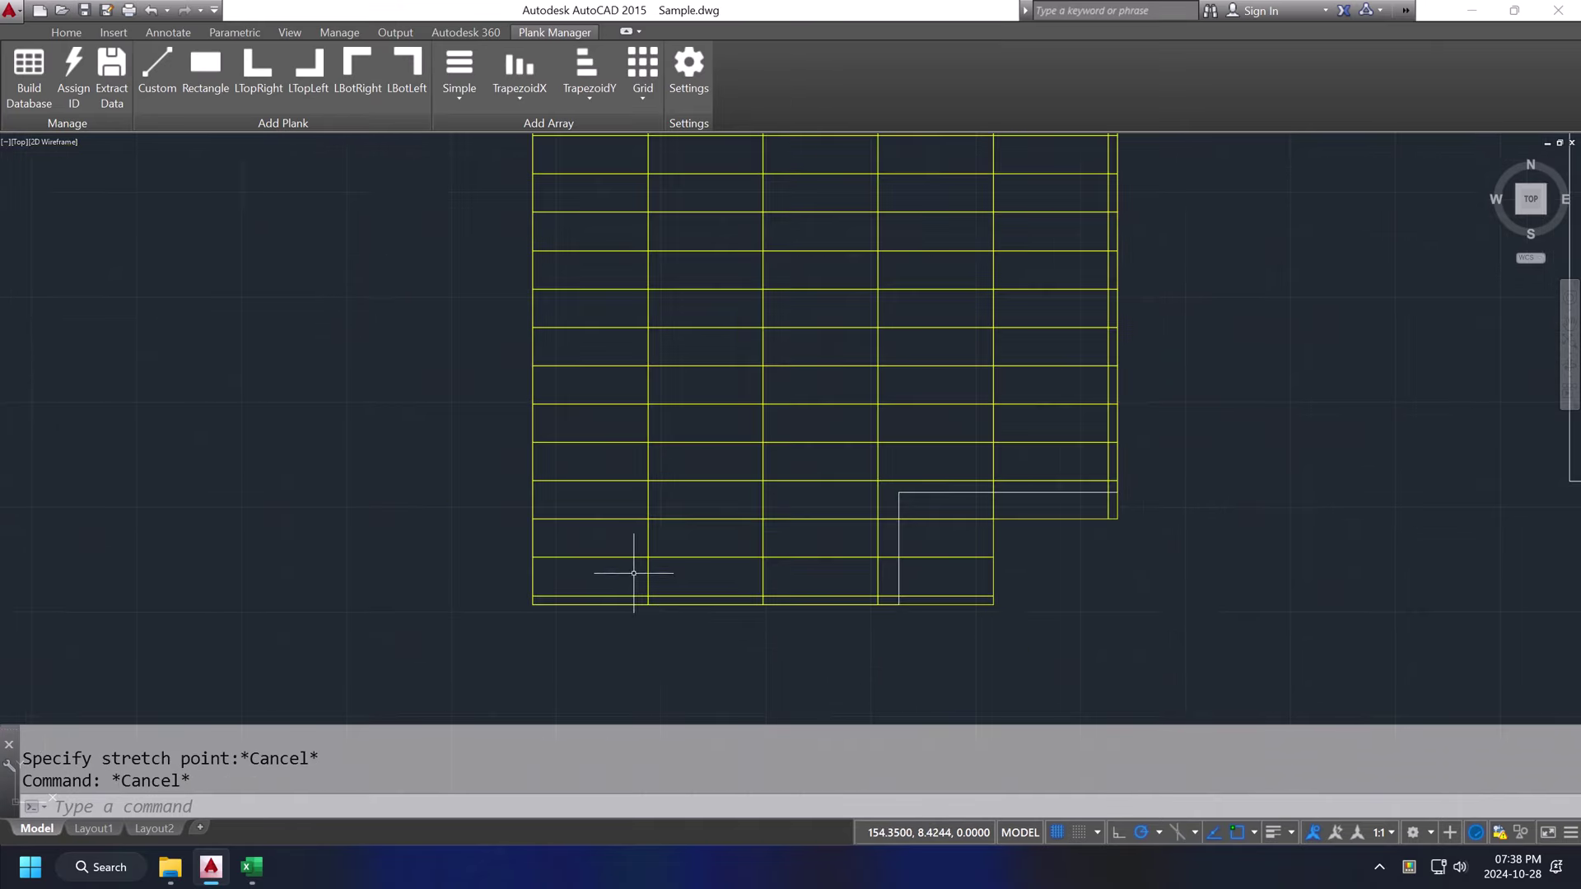
click(614, 582)
click(593, 601)
click(590, 596)
click(591, 582)
key(Escape)
click(705, 596)
scroll(662, 587, up, 2)
middle_drag(769, 582, 586, 540)
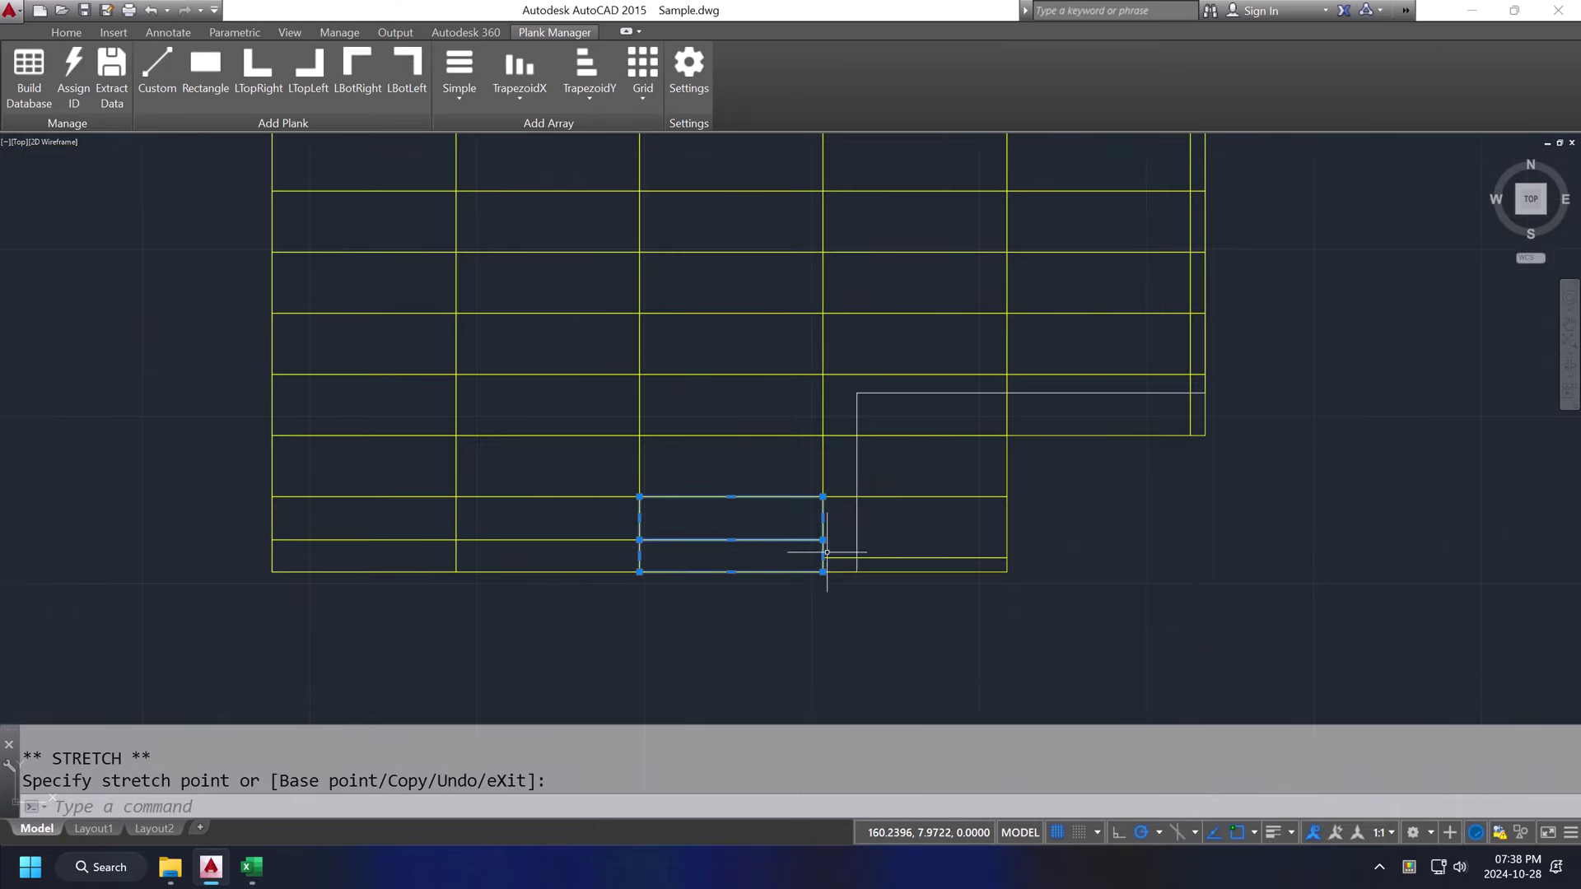
key(Escape)
- Stretch the bottom edge of the full-length plank crossing the notch's horizontal line up to that line
click(968, 479)
click(937, 487)
click(937, 445)
click(936, 447)
key(Escape)
key(Escape)
- Shorten the three lowest planks of the fourth column by stretching their right edges back to the notch's vertical line
mouse_move(832, 480)
middle_down()
mouse_move(766, 536)
mouse_move(817, 453)
middle_up()
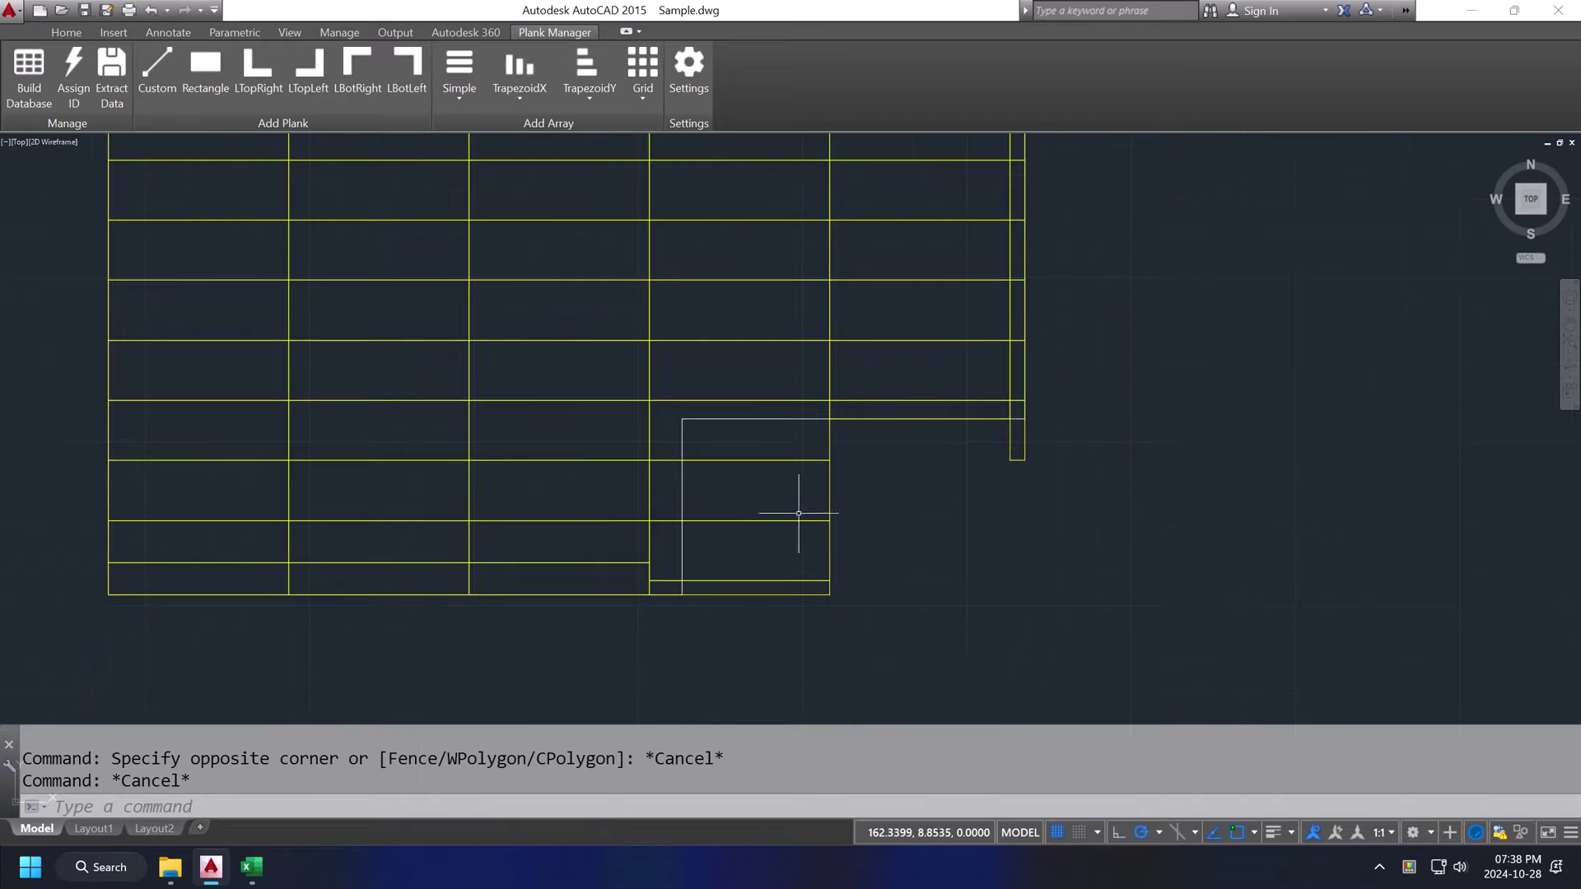
click(797, 635)
click(774, 588)
click(829, 588)
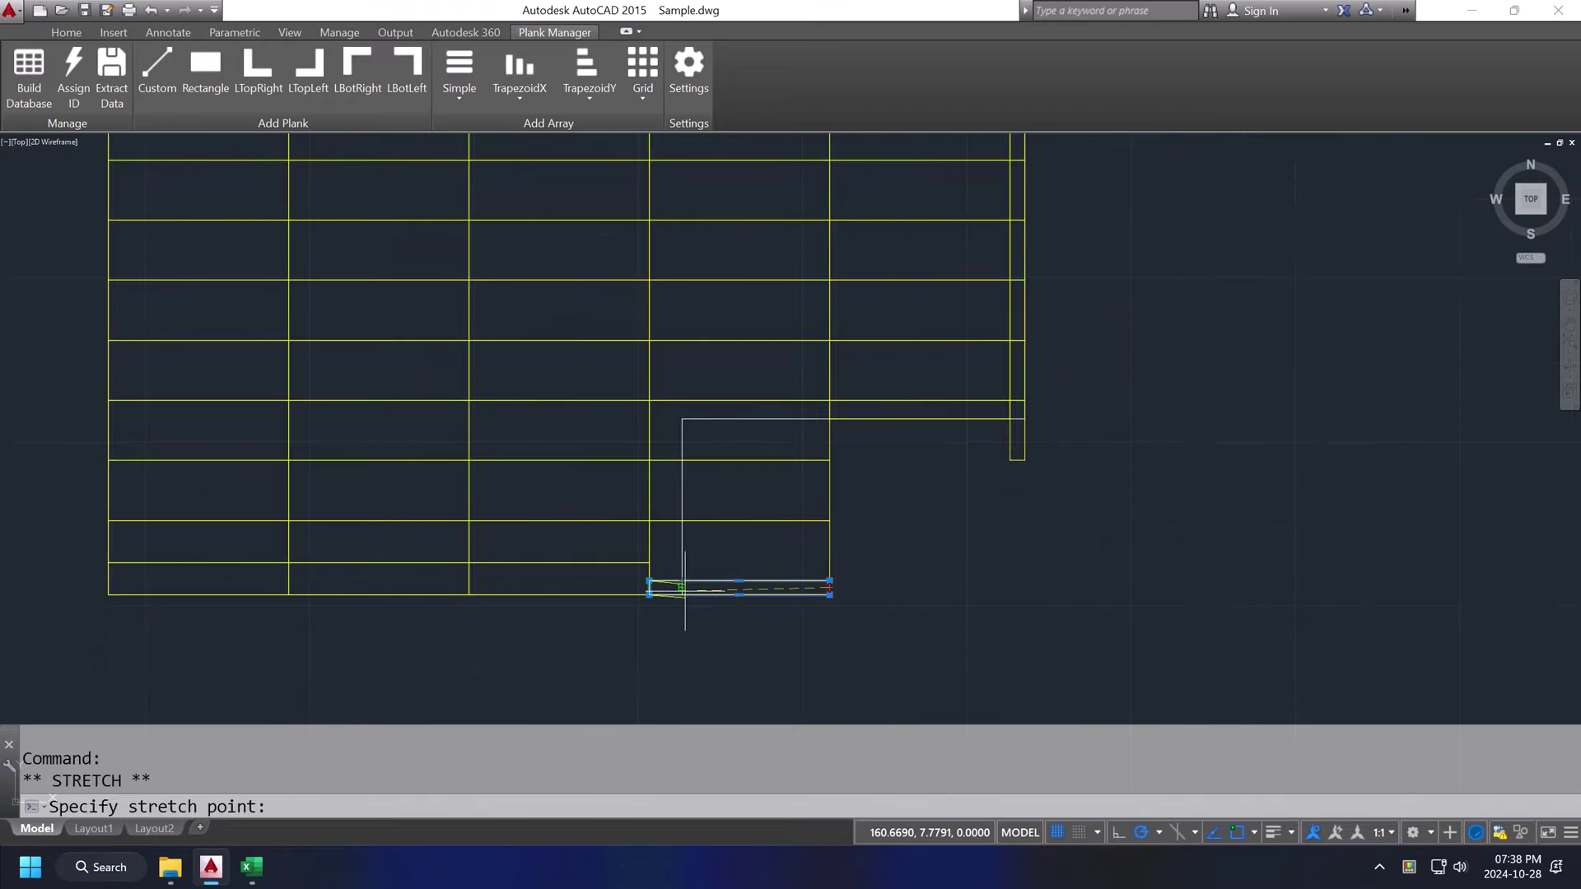
click(683, 589)
click(789, 608)
click(783, 557)
click(829, 549)
click(683, 551)
click(769, 550)
click(766, 491)
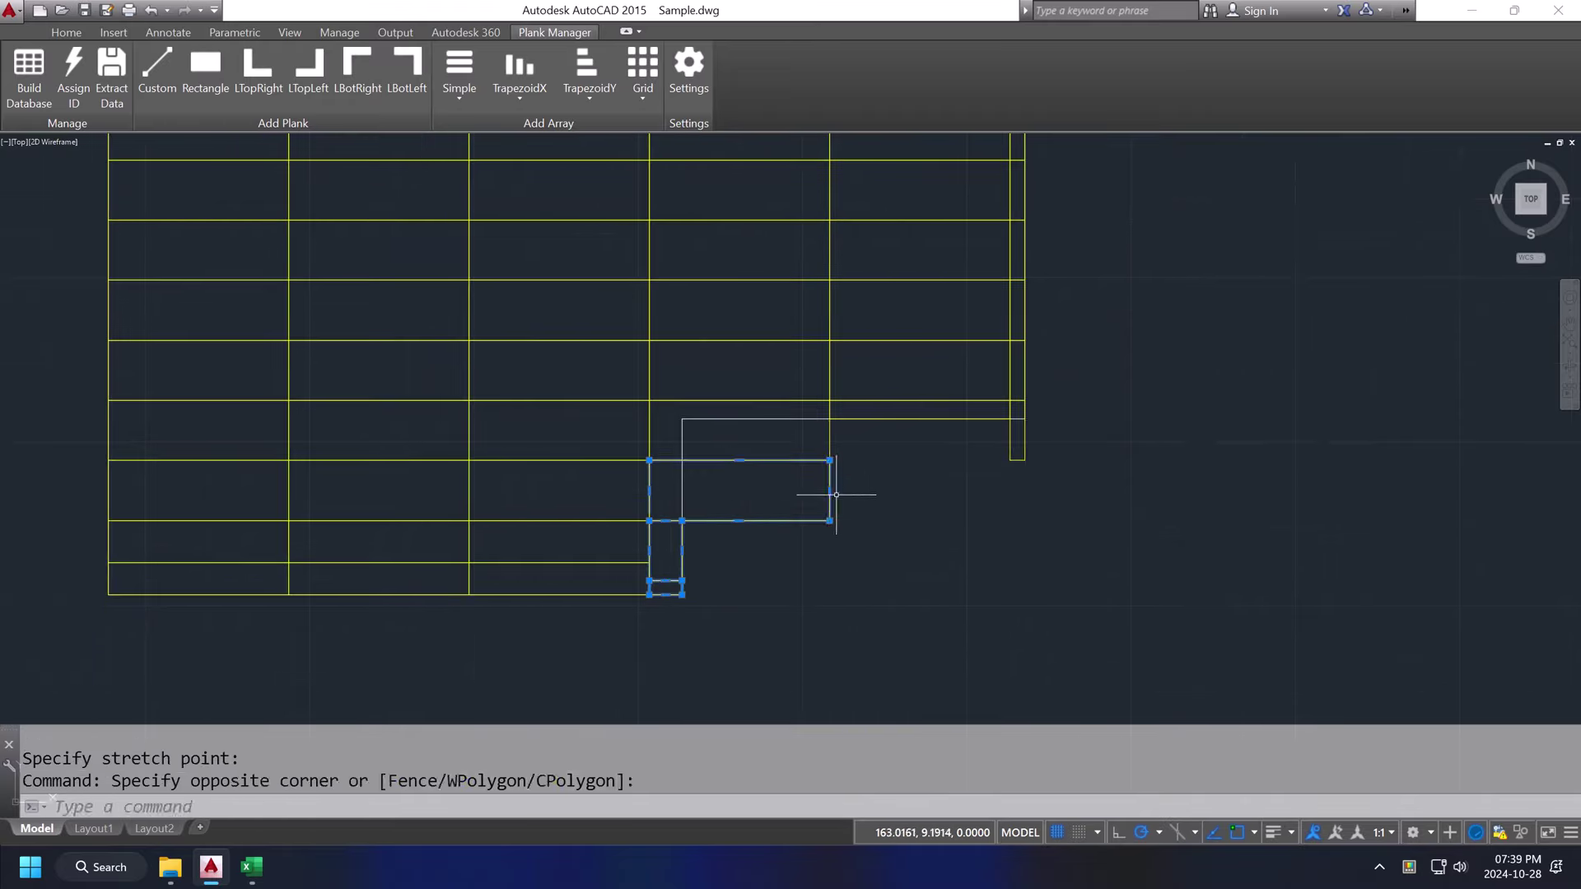
click(829, 491)
click(682, 490)
key(Escape)
- Replace the rectangular plank at the notch's inner corner with an LBotRight plank starting at the same top-left corner
click(769, 491)
click(769, 447)
text(e)
key(space)
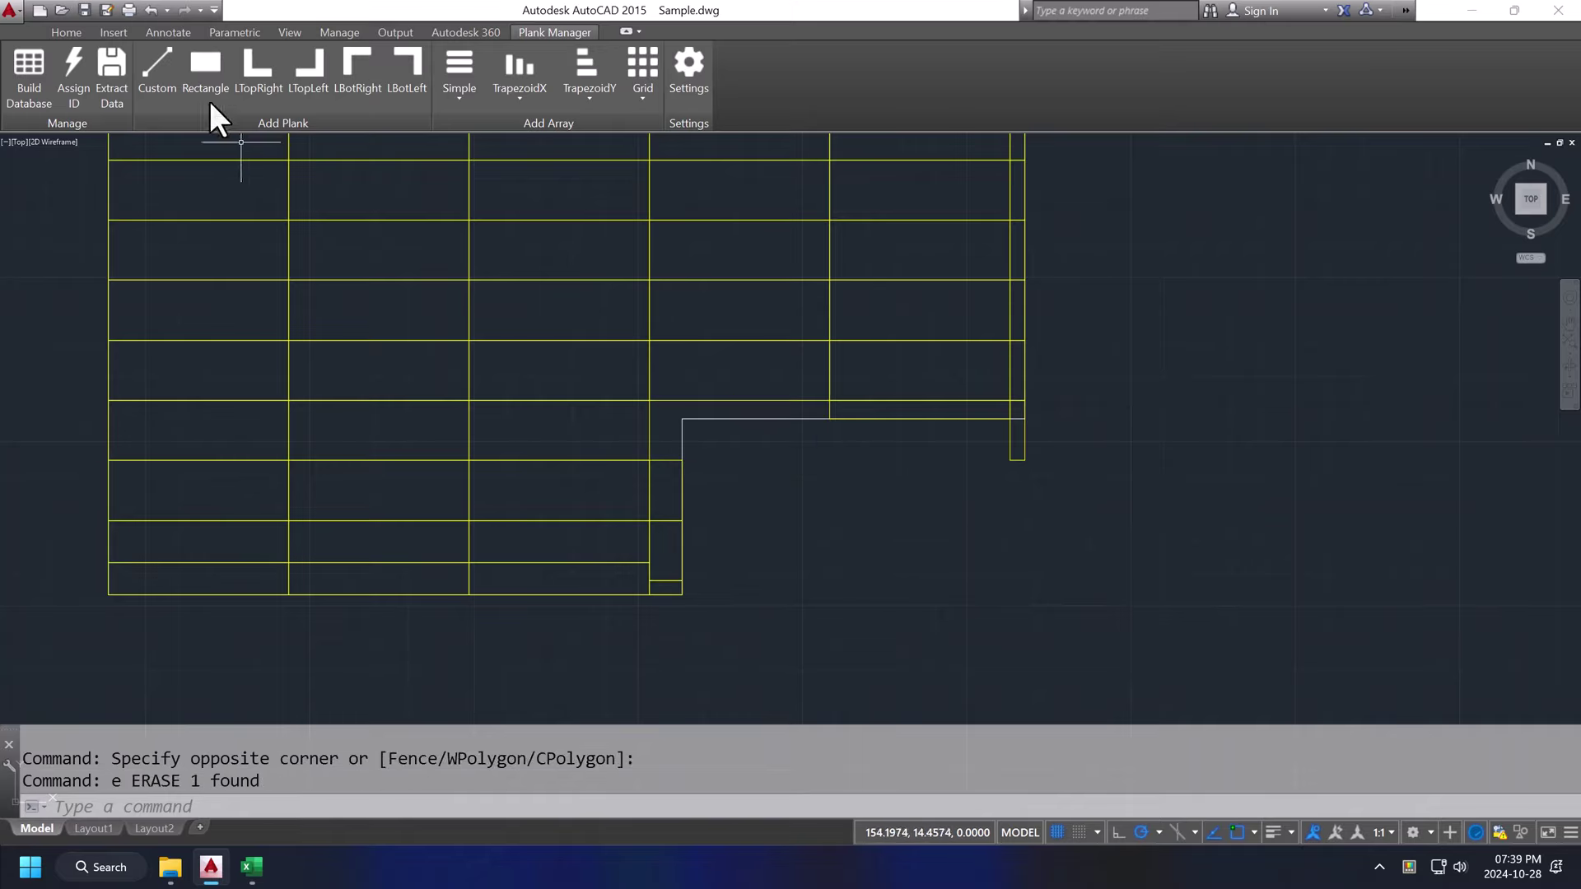
click(357, 73)
click(648, 401)
- Stretch the L-shaped plank's inner vertical and horizontal edges onto the outline's notch lines
click(866, 479)
click(770, 453)
click(799, 446)
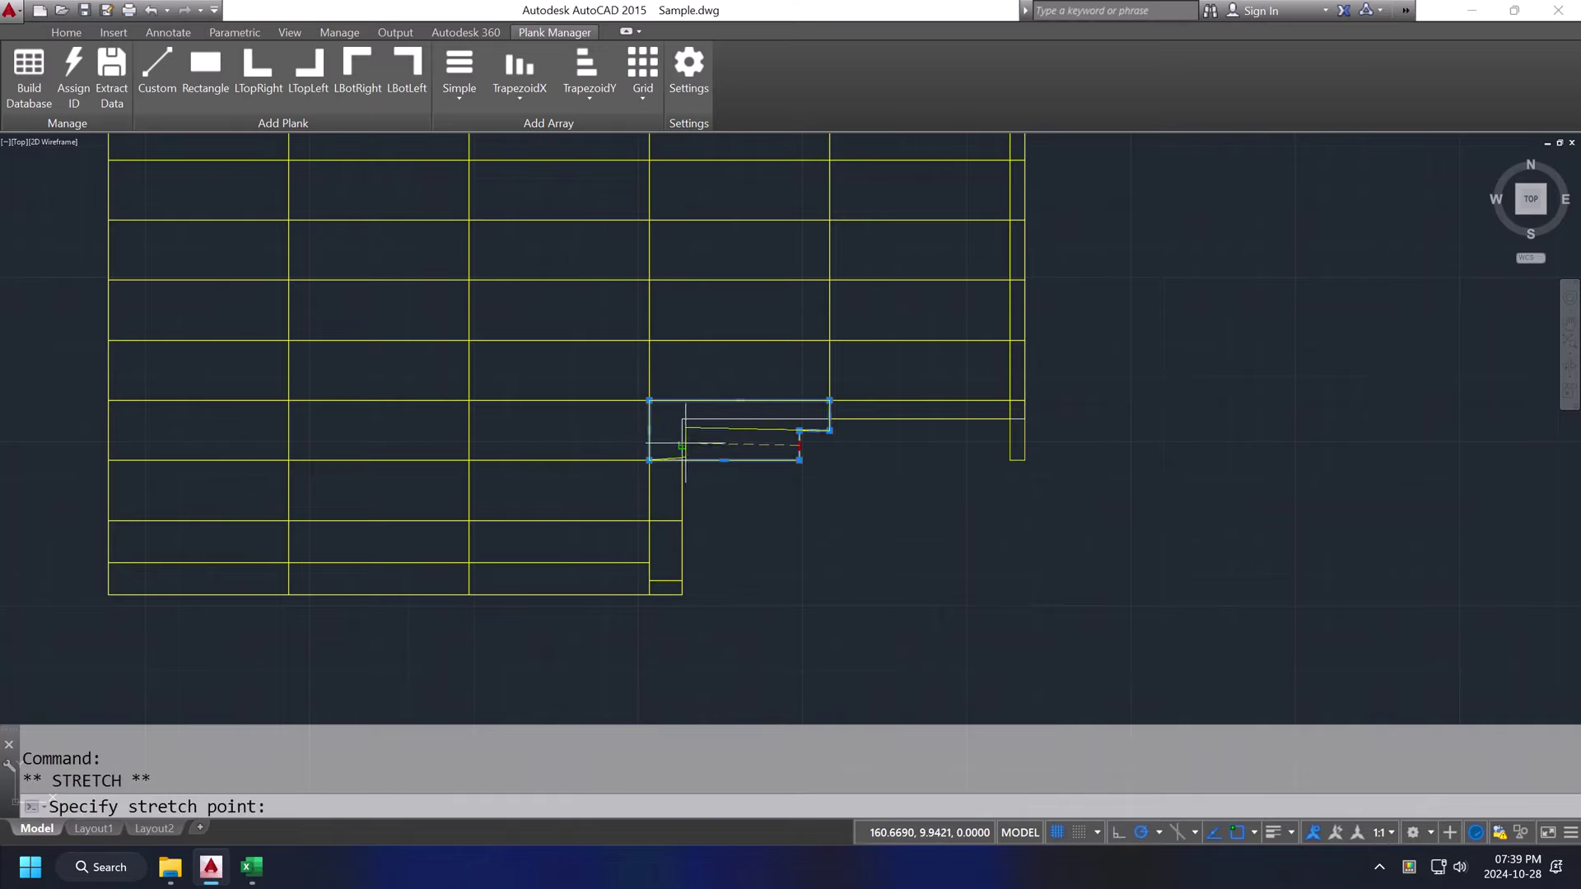
click(683, 444)
click(755, 431)
click(756, 419)
key(Escape)
- Stretch the bottom edge of the narrow plank at the grid's right end up to the notch's horizontal line
scroll(736, 493, down, 3)
scroll(866, 484, up, 6)
click(872, 484)
click(737, 428)
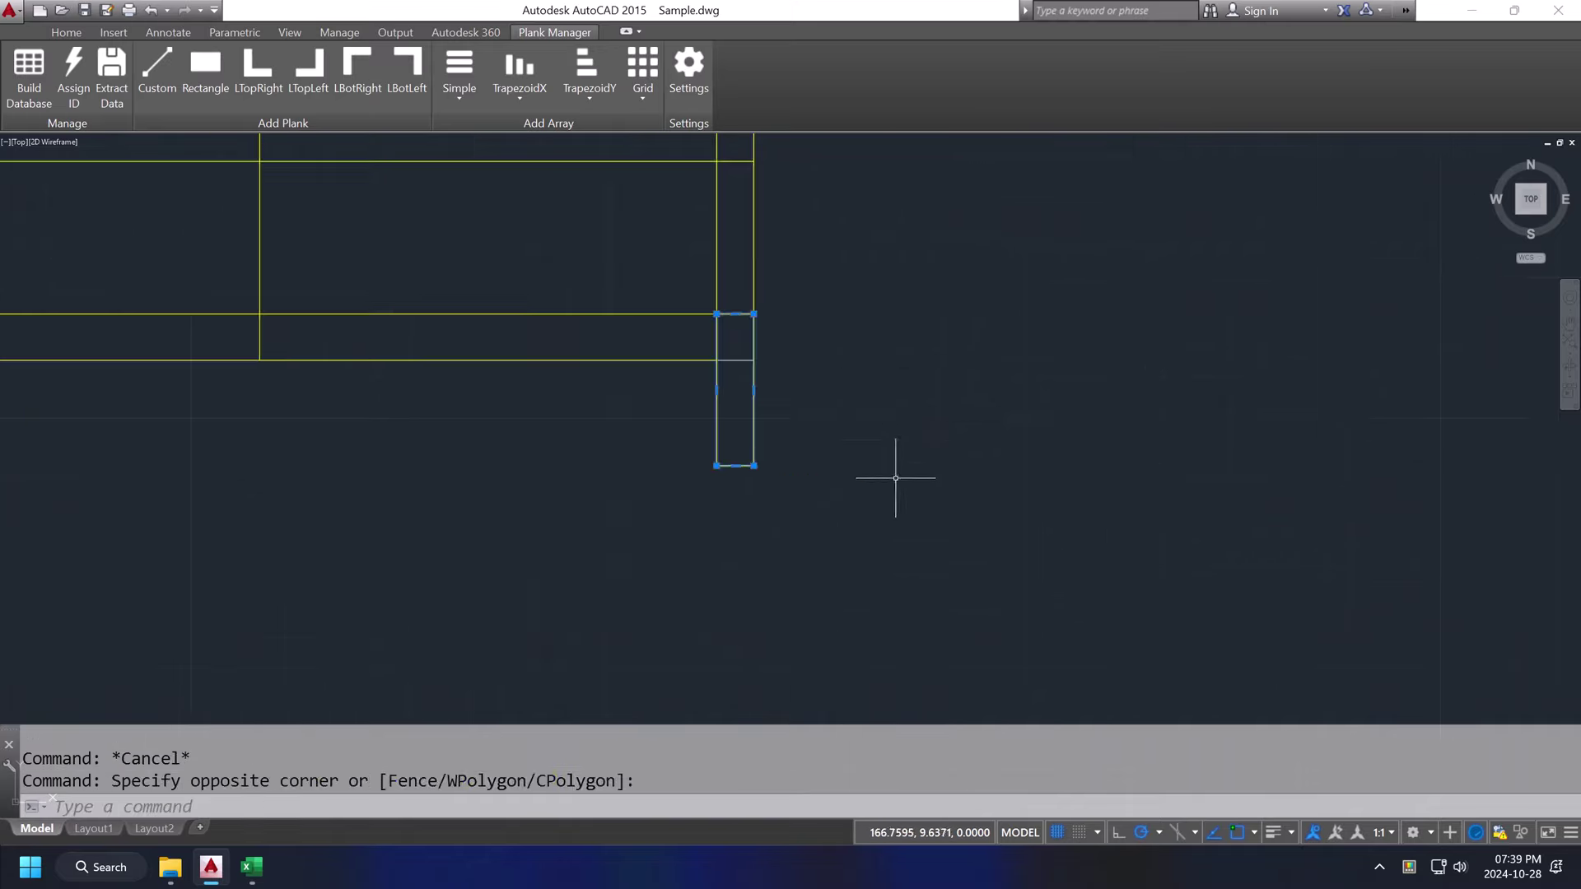
click(735, 466)
click(736, 360)
key(Escape)
scroll(851, 470, down, 6)
key(Escape)
- Try to extract the plank data, and close the PlankGenerator.xlsx workbook open in Excel
middle_drag(970, 504, 1306, 388)
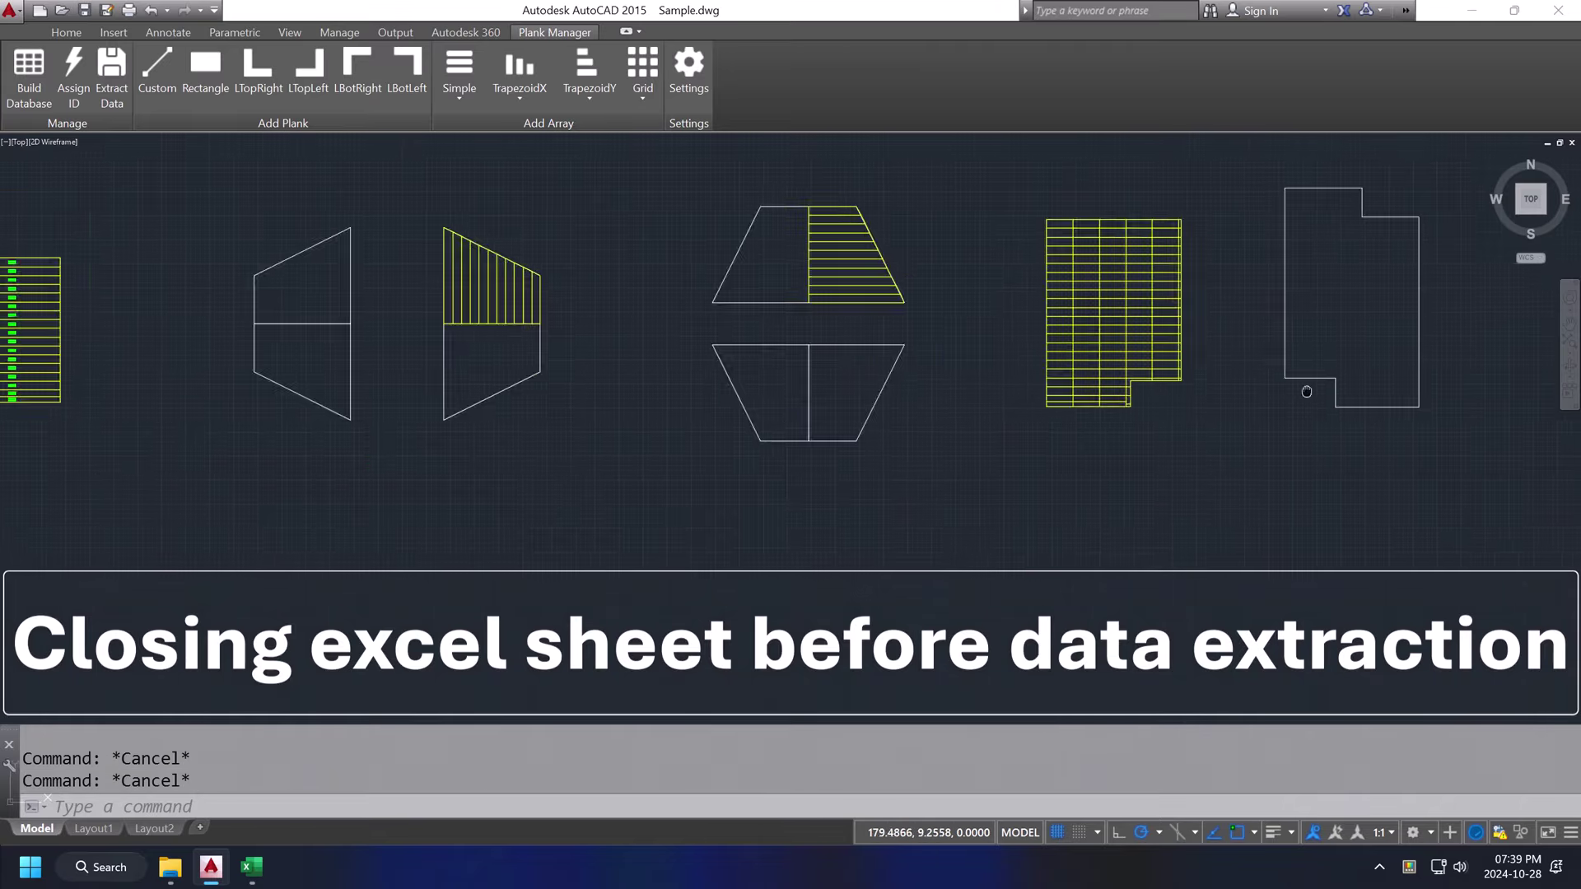
scroll(130, 341, up, 1)
middle_drag(130, 341, 732, 472)
click(117, 65)
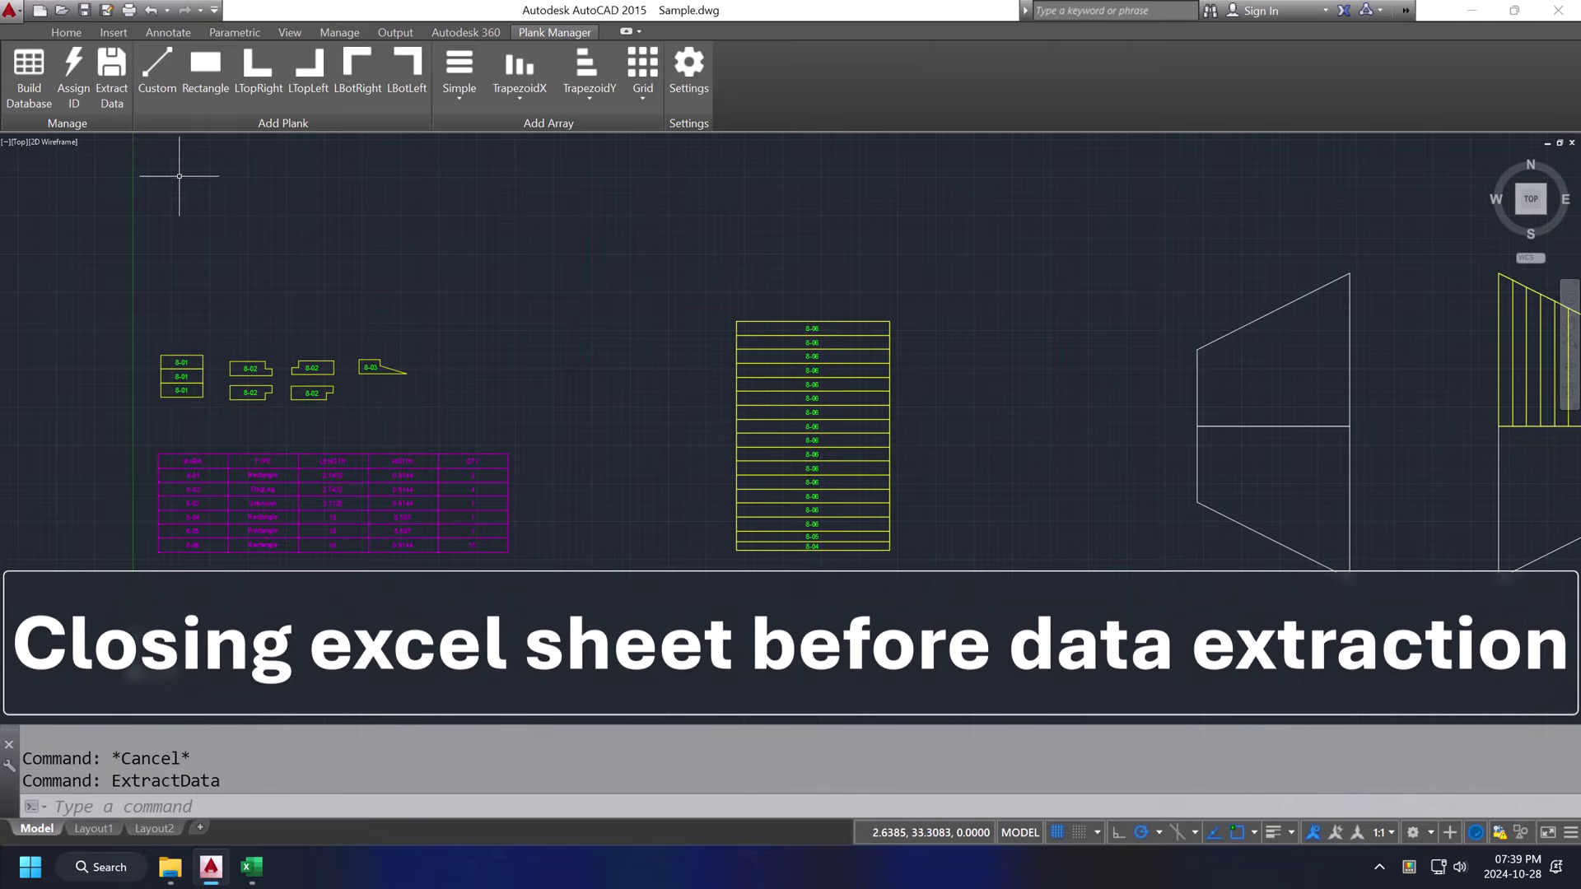
click(251, 868)
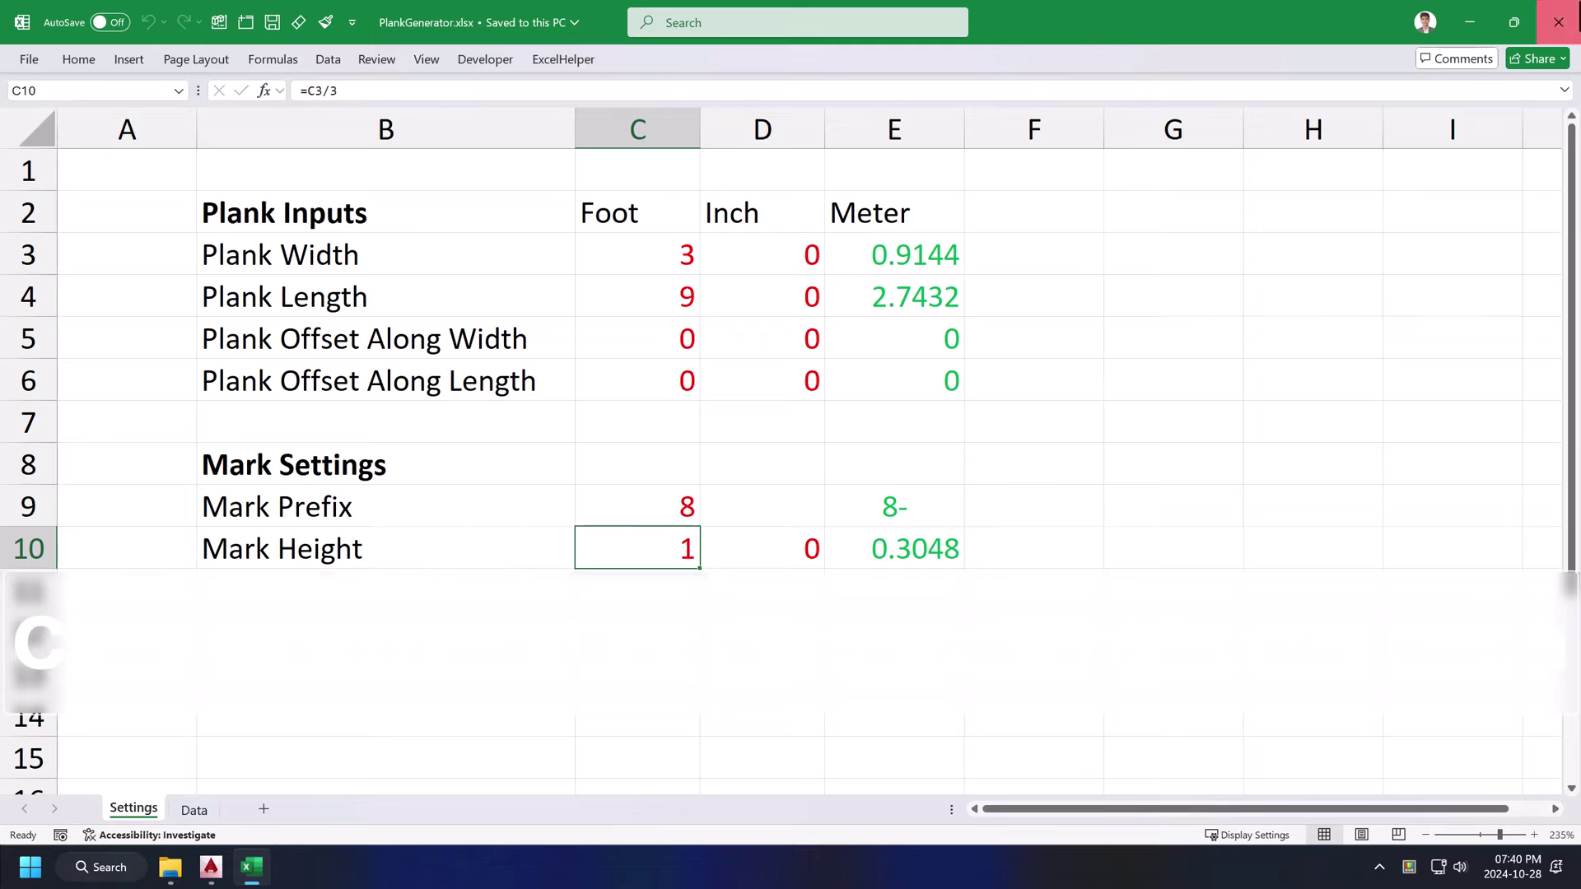
click(1560, 10)
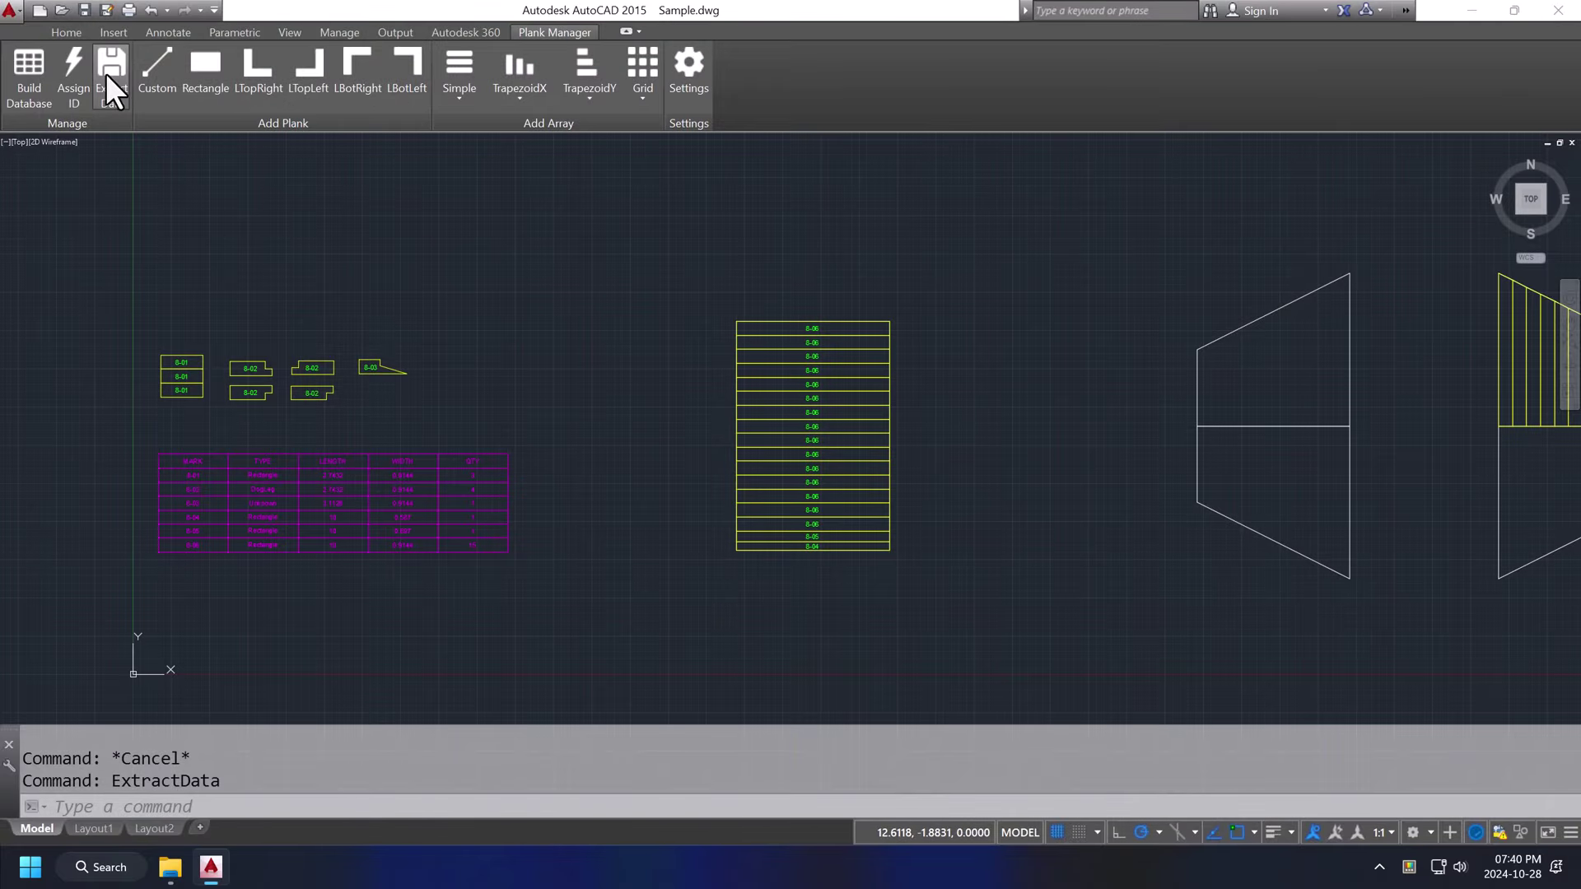
- Extract the drawing's plank data with Extract Data and dismiss the completion message
click(170, 342)
key(Escape)
click(111, 87)
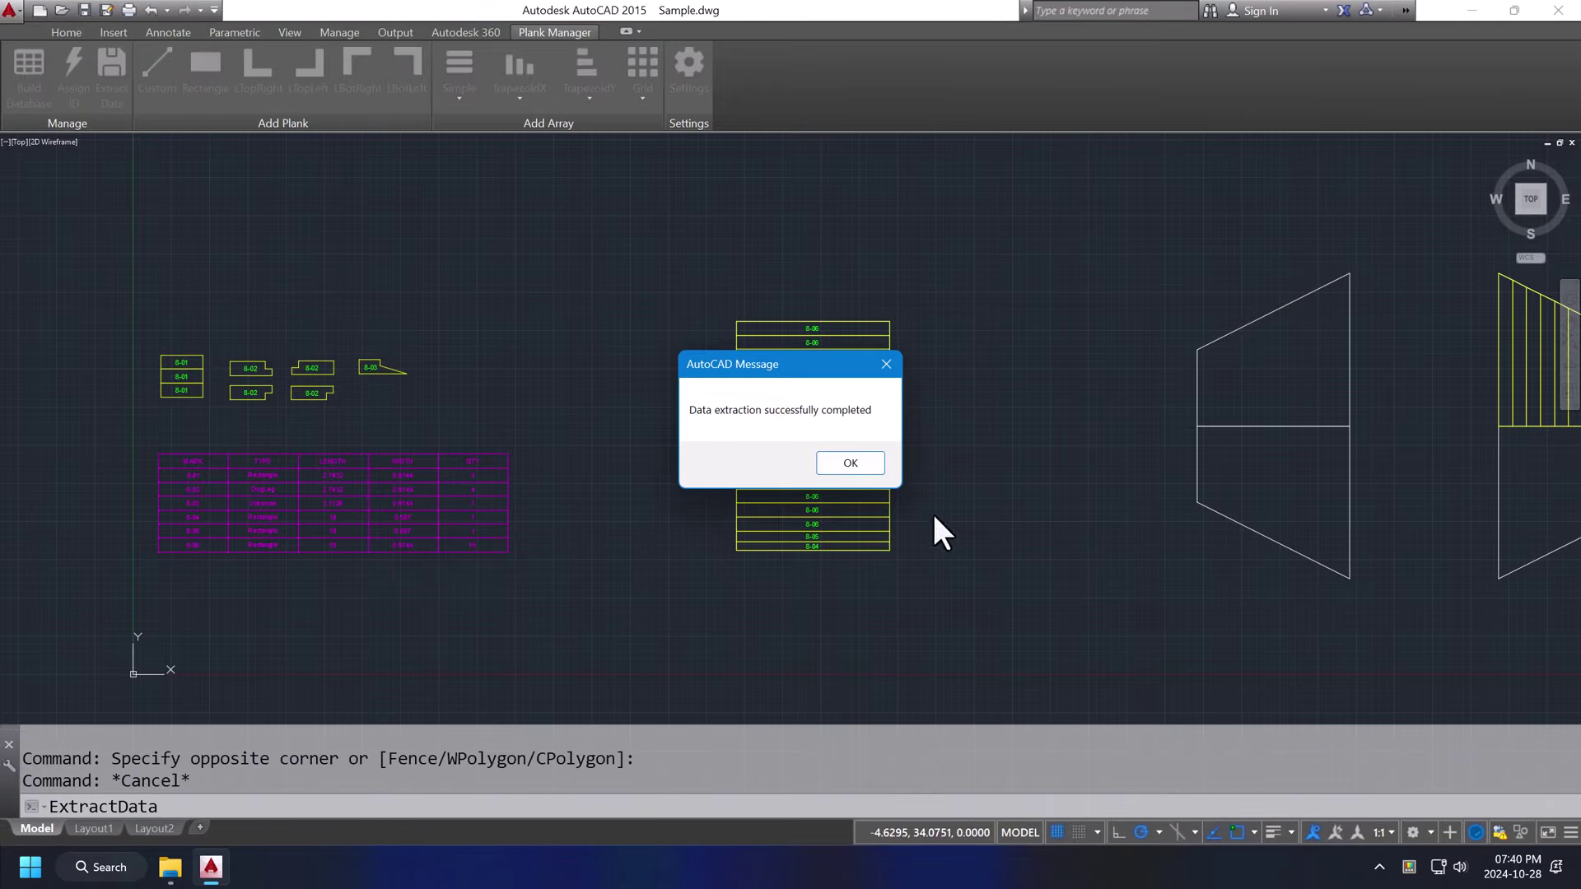
click(848, 463)
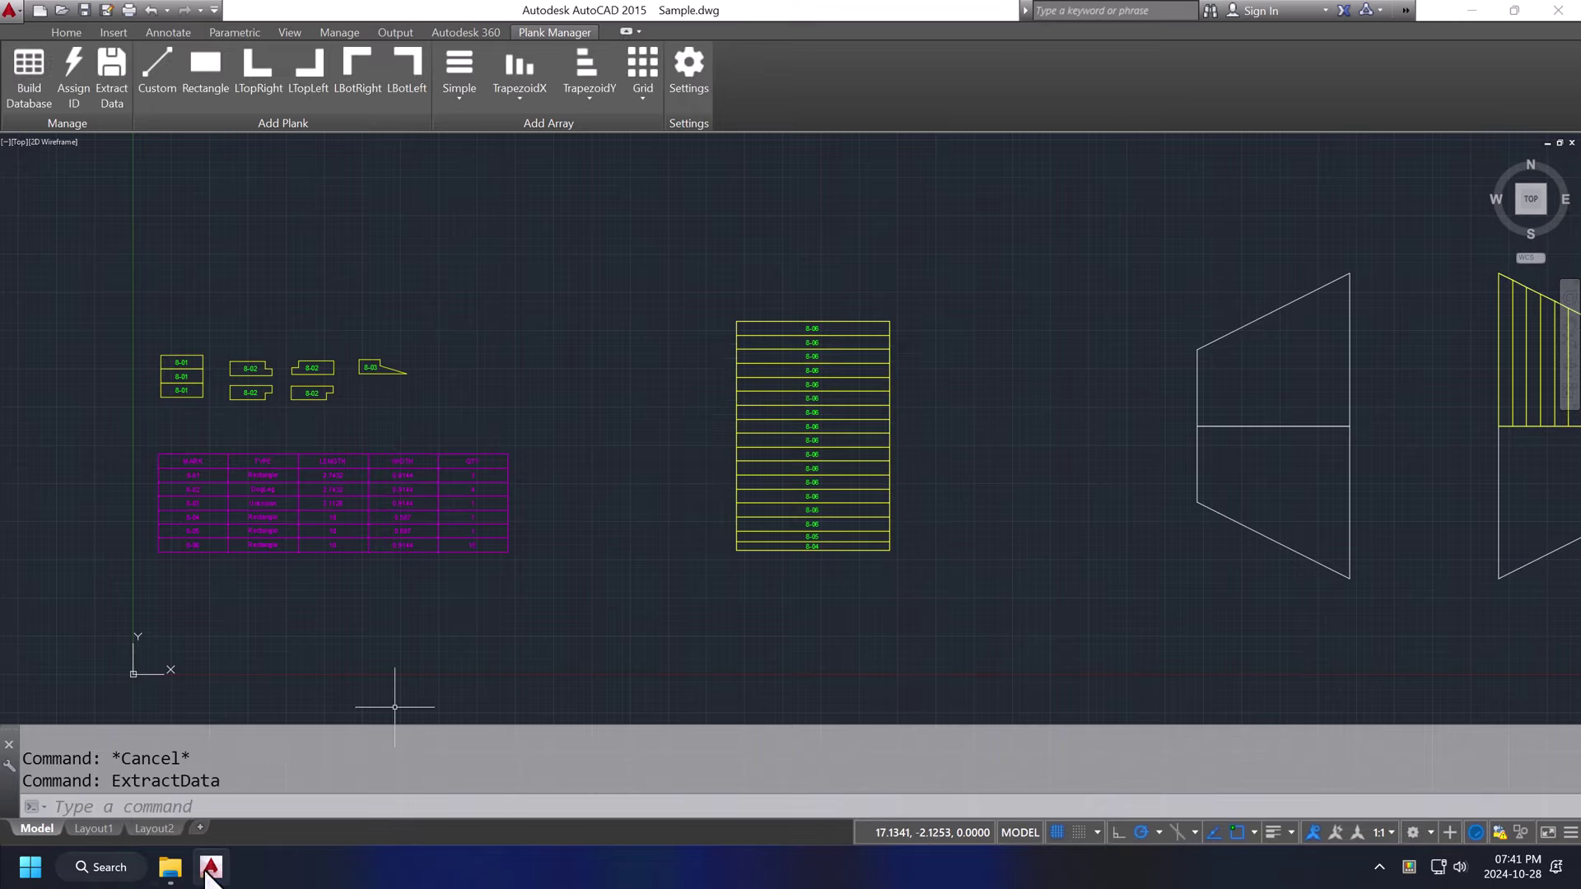
- Reopen PlankGenerator.xlsx from File Explorer and examine the extracted marks, types, lengths, widths and quantities on the Data sheet
click(169, 867)
double_click(406, 186)
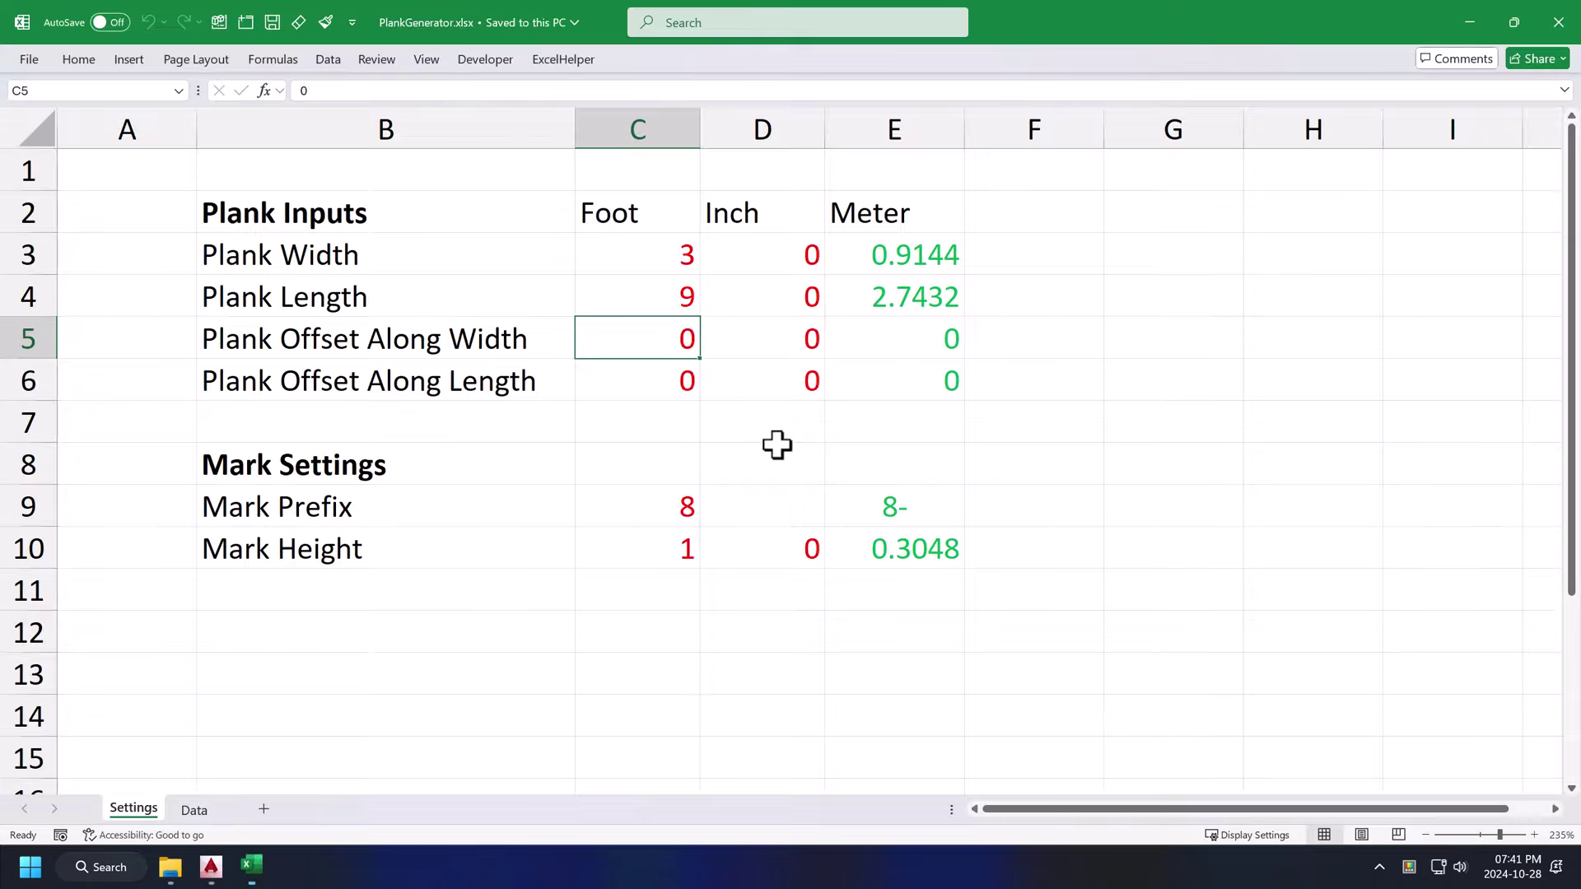
click(195, 815)
click(339, 453)
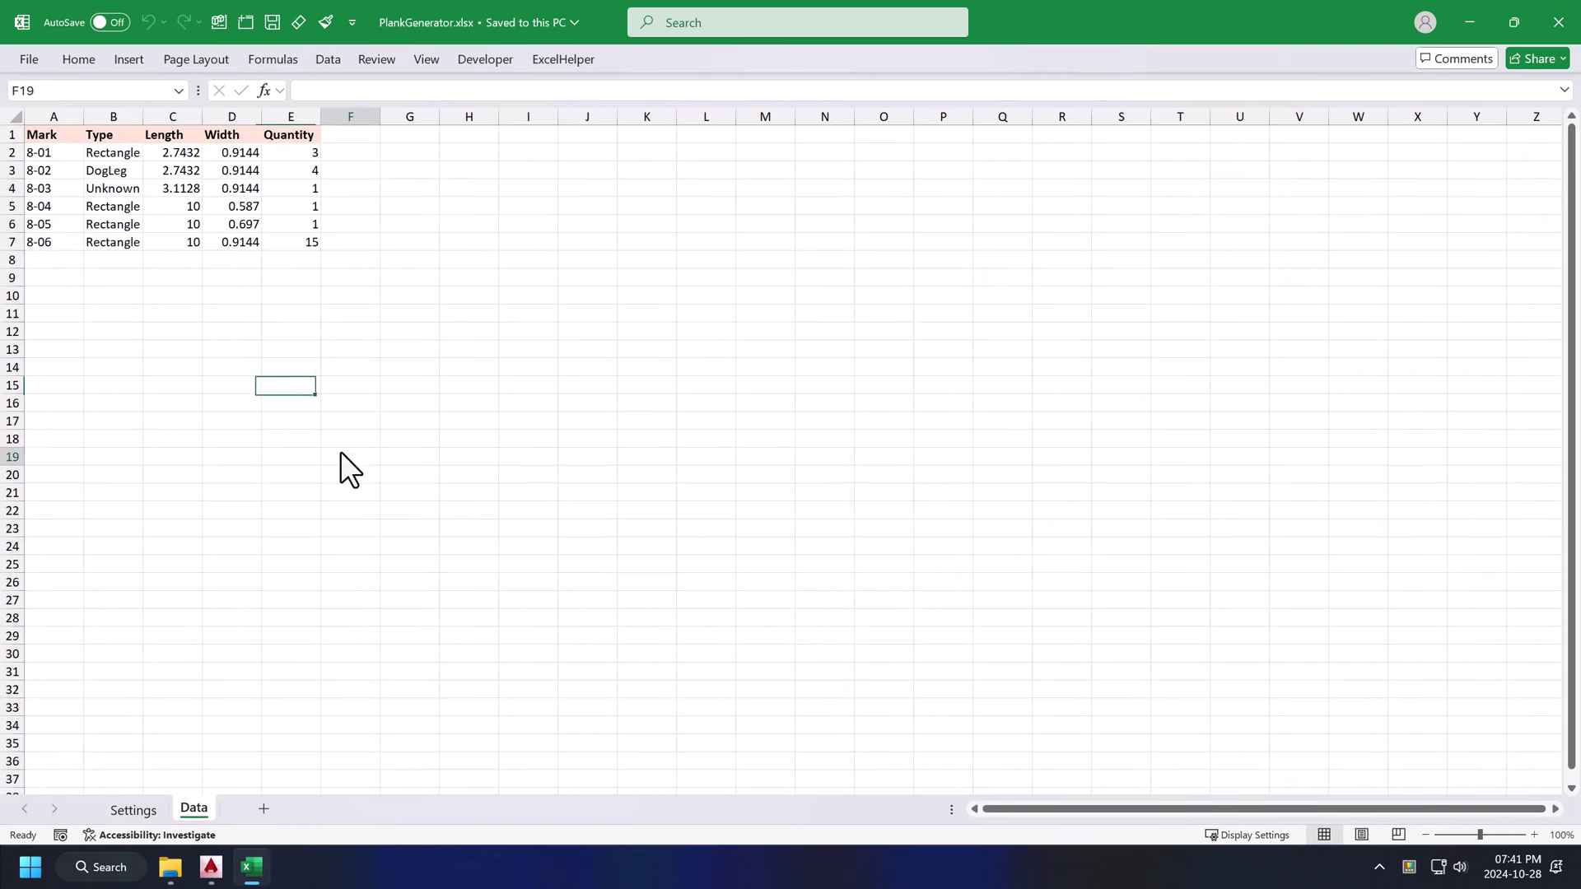
drag(41, 150, 297, 244)
click(314, 347)
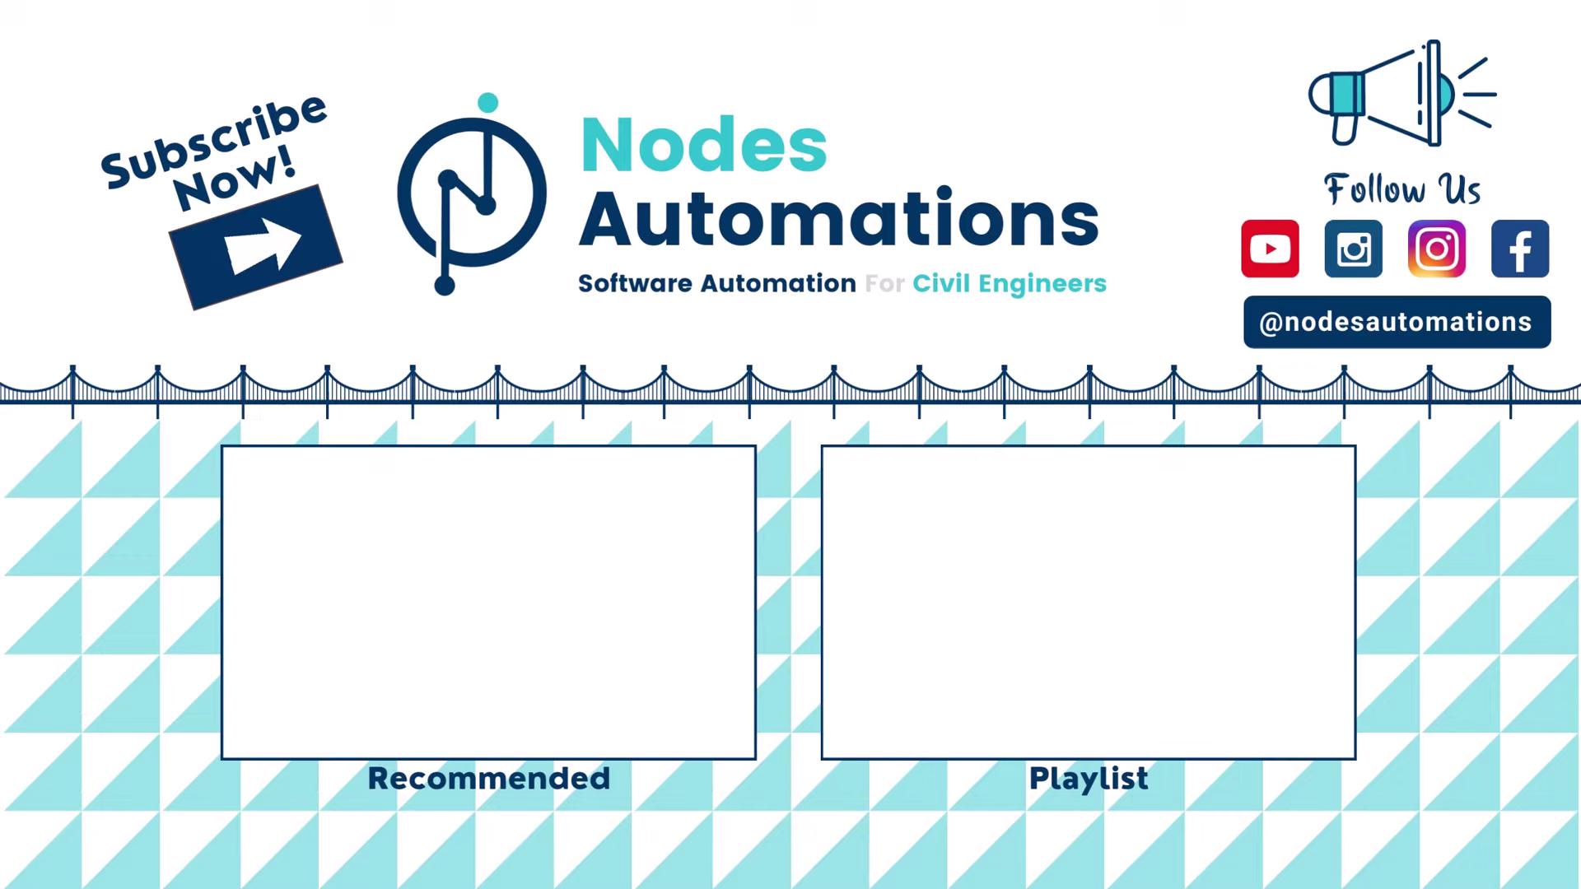